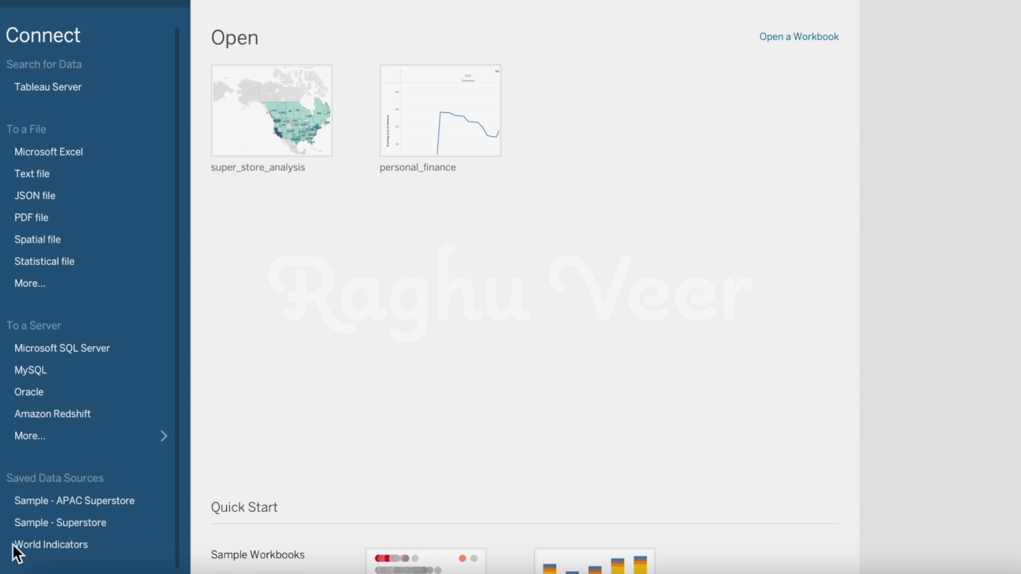
# - Connect to the saved Sample - Superstore data source and collapse the People and Returns tables, keeping the Orders fields expanded
pyautogui.click(70, 522)
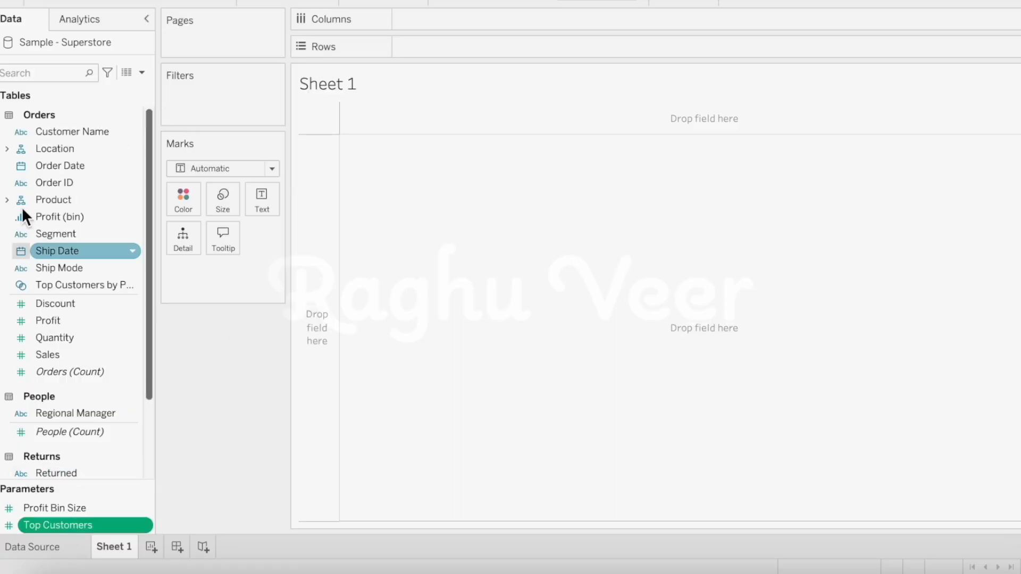
pyautogui.click(1, 119)
pyautogui.click(2, 139)
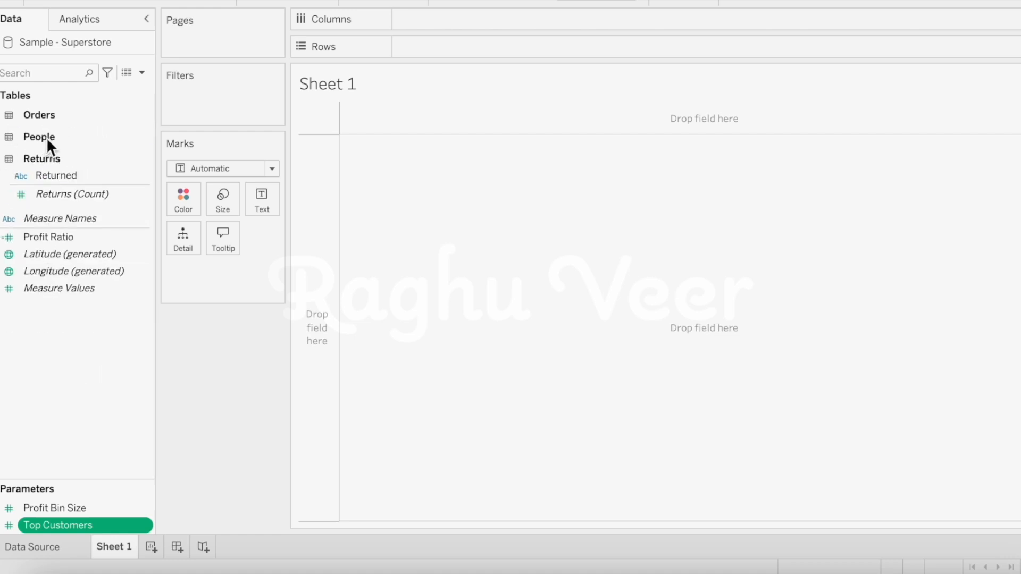
pyautogui.click(2, 162)
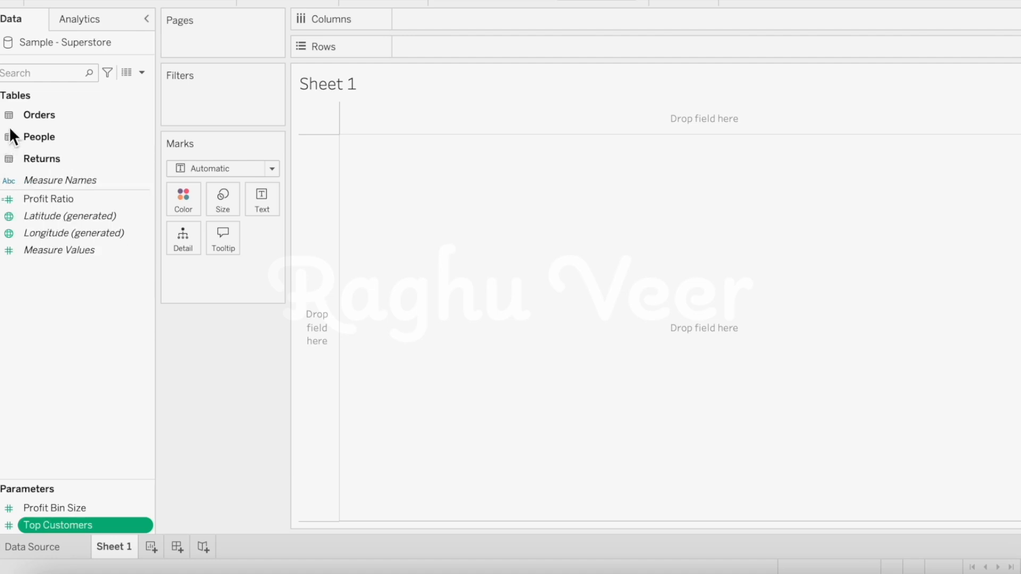
pyautogui.click(1, 116)
pyautogui.click(29, 166)
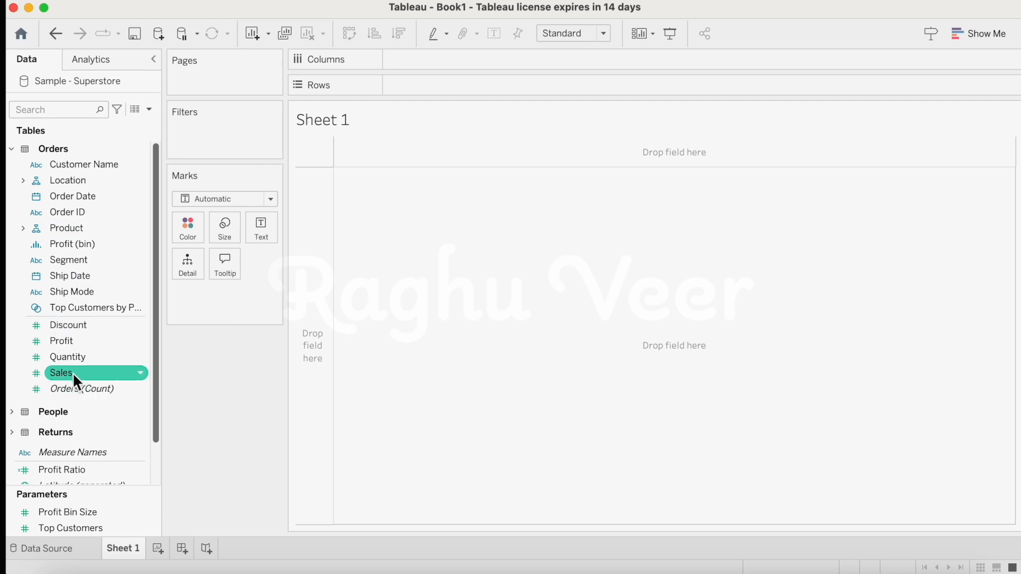
# - Plot Sales by State/Province as a symbol map, and move SUM(Sales) to the Color mark so the states are shaded
pyautogui.moveTo(74, 374); pyautogui.dragTo(519, 245)
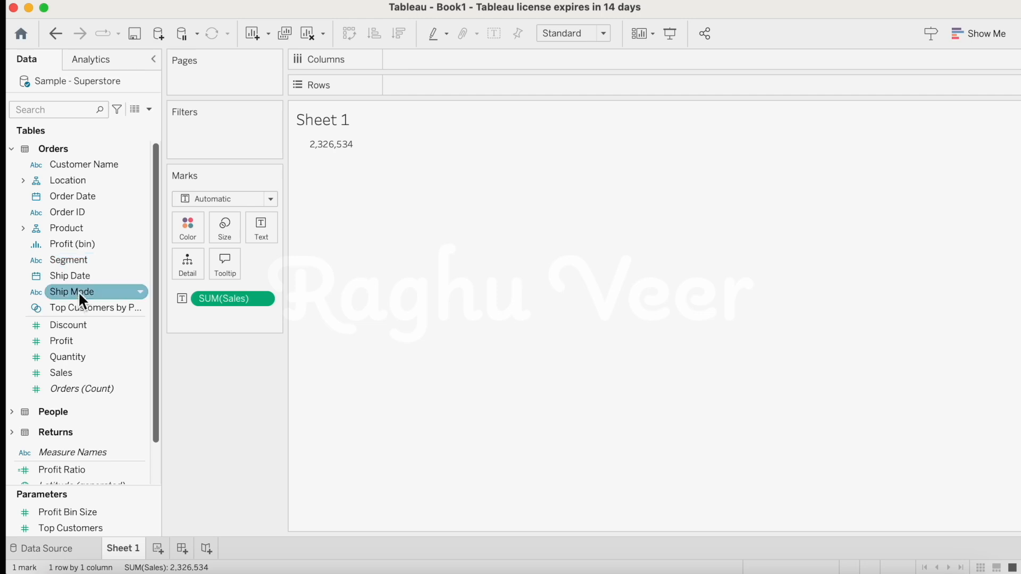
pyautogui.click(23, 180)
pyautogui.click(89, 228)
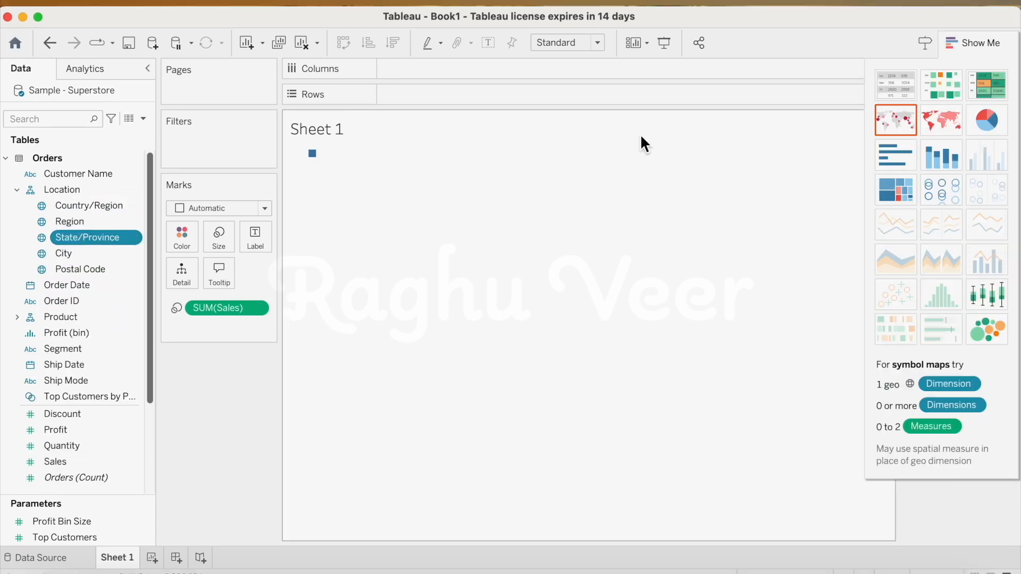
pyautogui.click(892, 116)
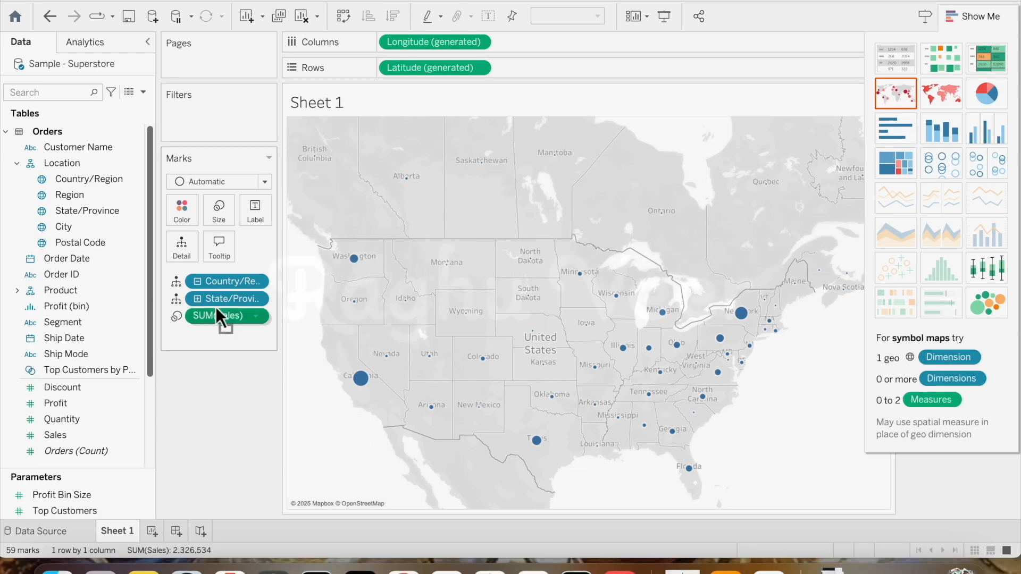
pyautogui.moveTo(223, 342); pyautogui.dragTo(183, 209)
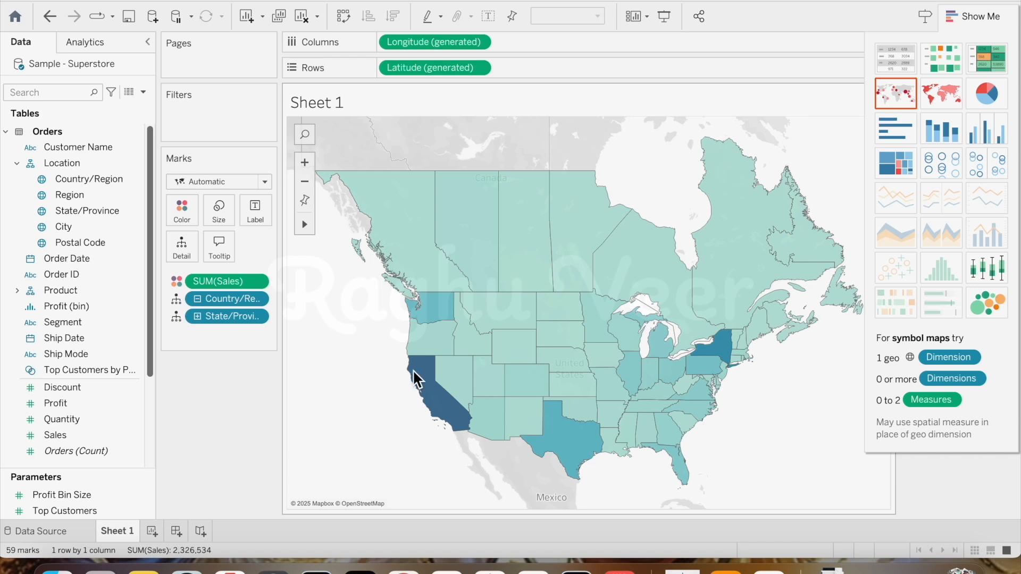
pyautogui.moveTo(426, 402)
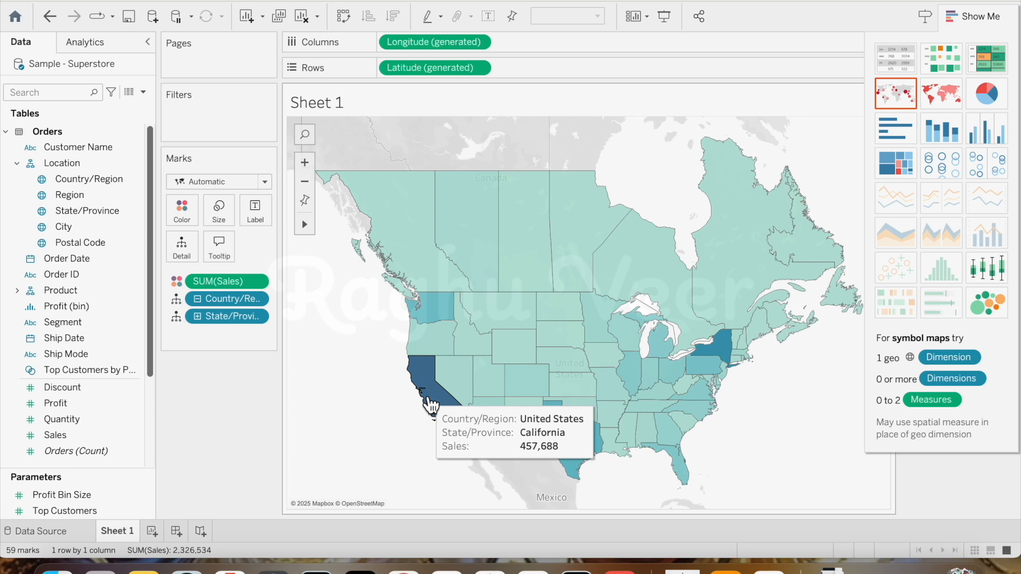
# - Show mark labels on the map and set the label font size to 8
pyautogui.click(260, 214)
pyautogui.click(297, 230)
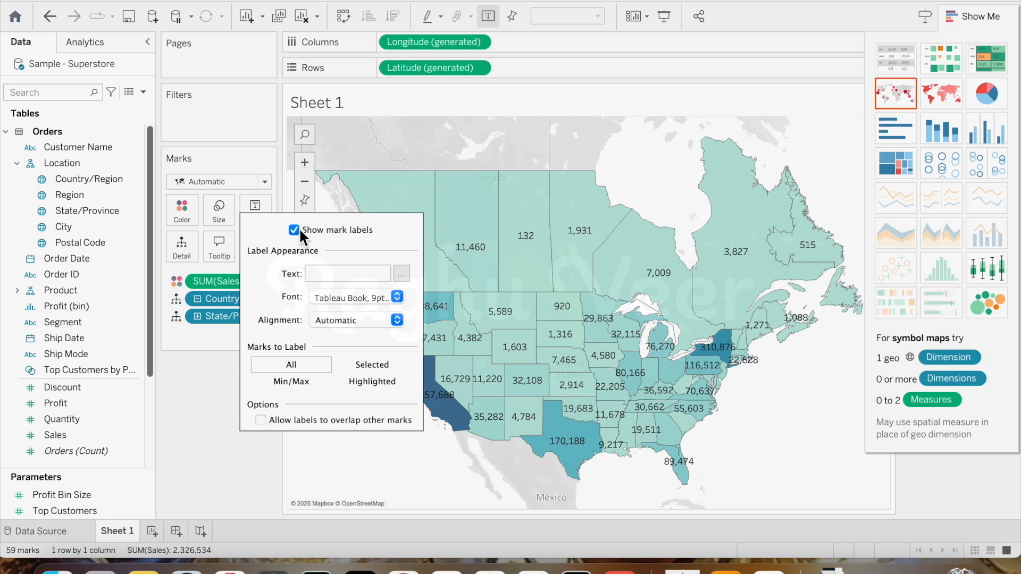
pyautogui.click(394, 296)
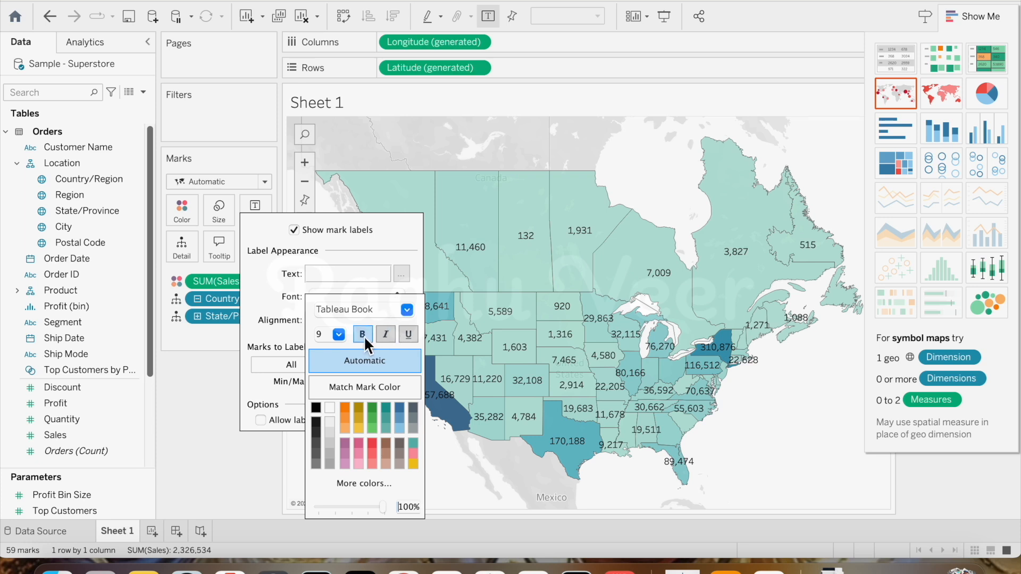
pyautogui.click(338, 333)
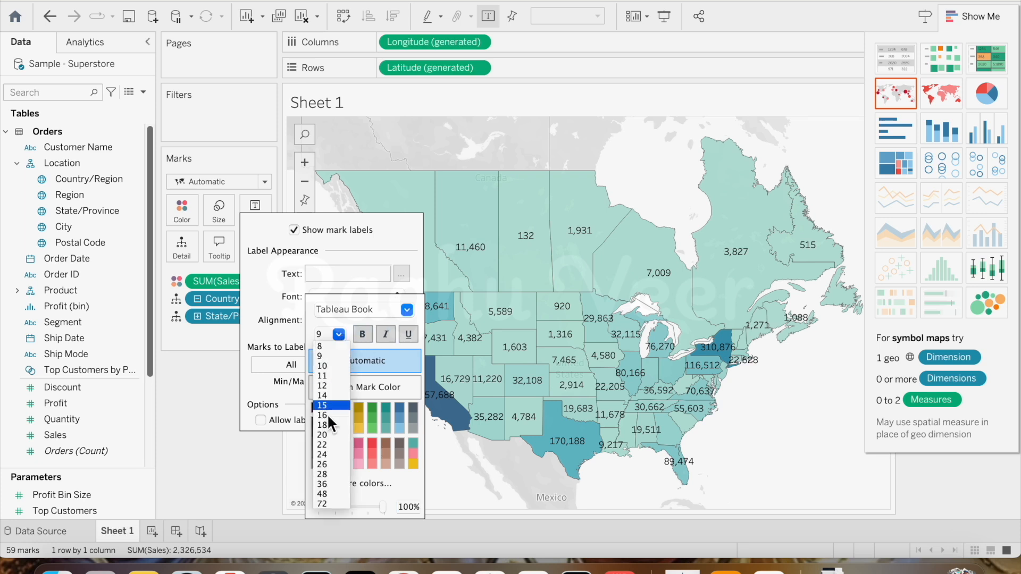
pyautogui.click(329, 347)
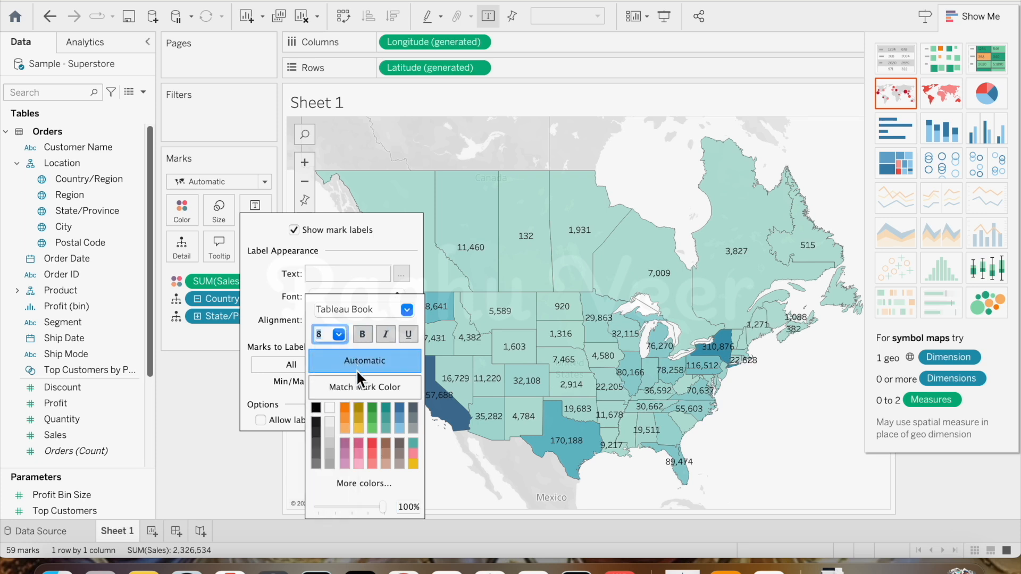
pyautogui.click(229, 374)
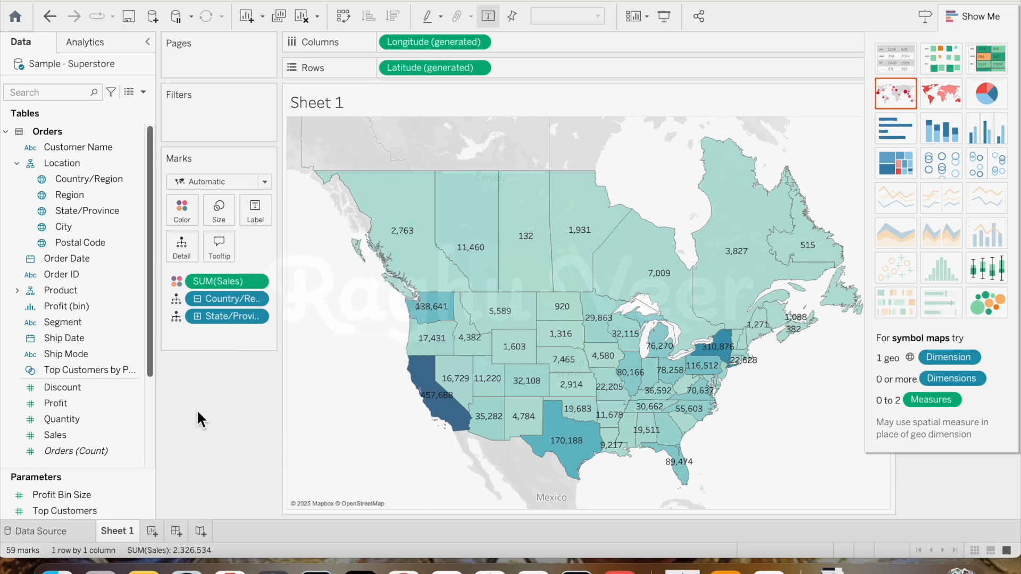
# - Rename the map worksheet as "Sales By State"
pyautogui.rightClick(117, 539)
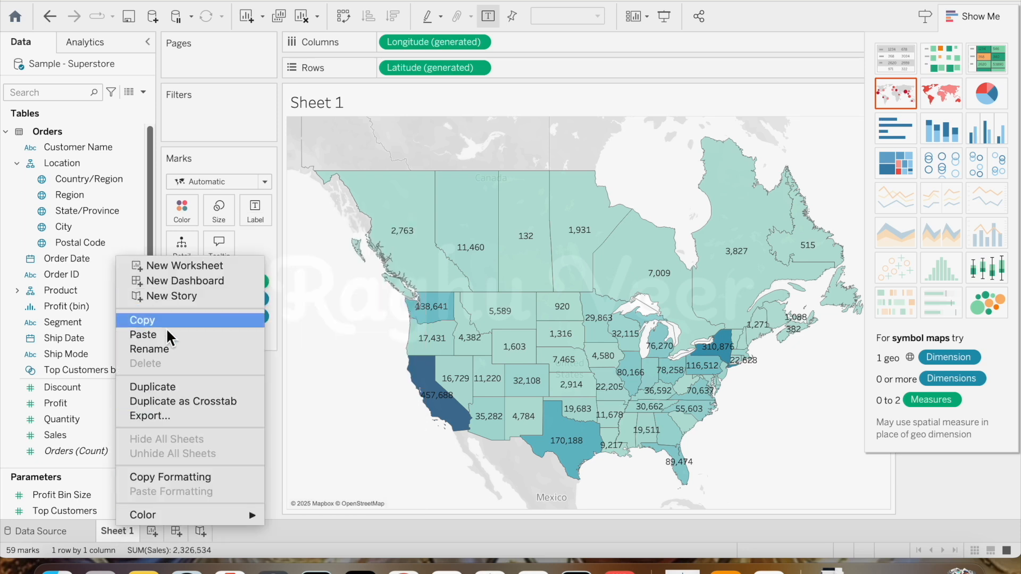
pyautogui.click(157, 349)
pyautogui.write('Sales')
pyautogui.press('Return')
pyautogui.write('By S')
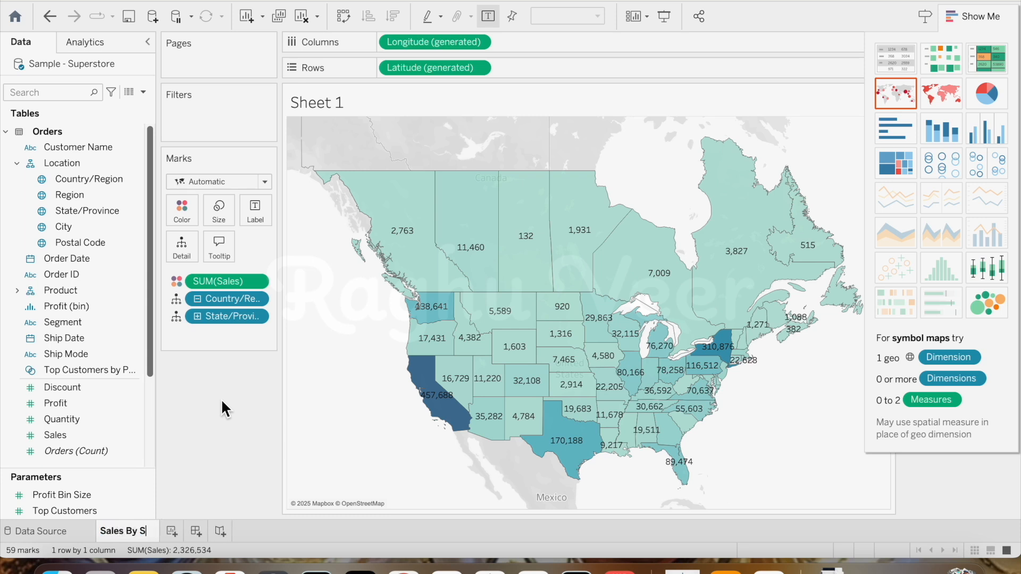
pyautogui.write('tate')
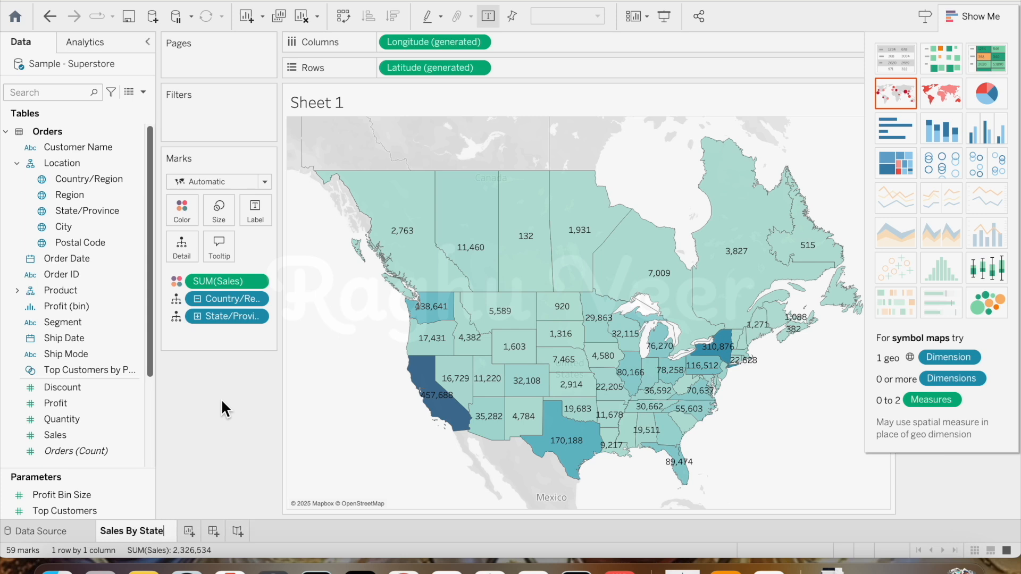
pyautogui.press('Return')
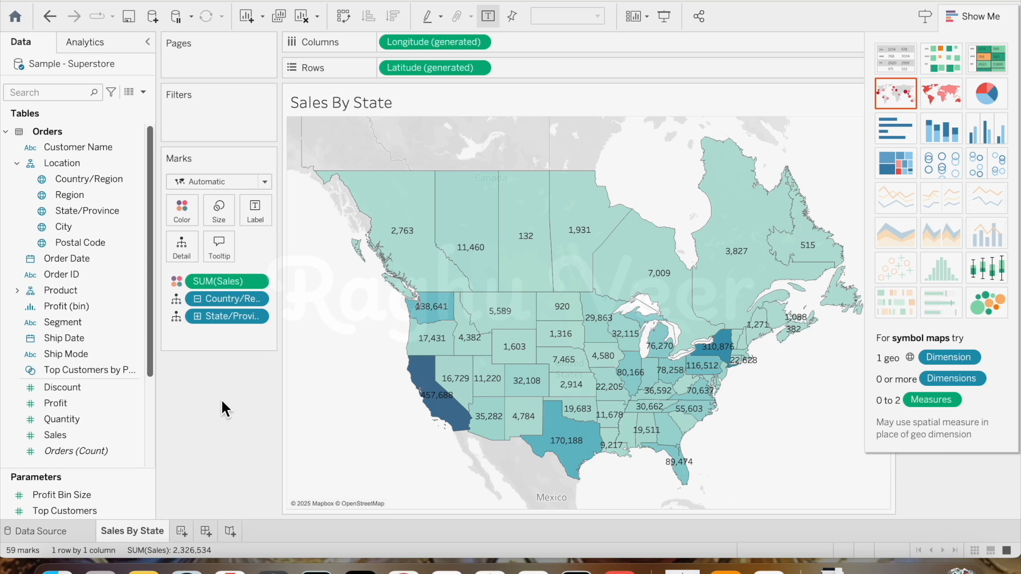
# - Create a new worksheet with Order Date as columns and Sales and Profit as rows
pyautogui.click(180, 530)
pyautogui.moveTo(203, 532)
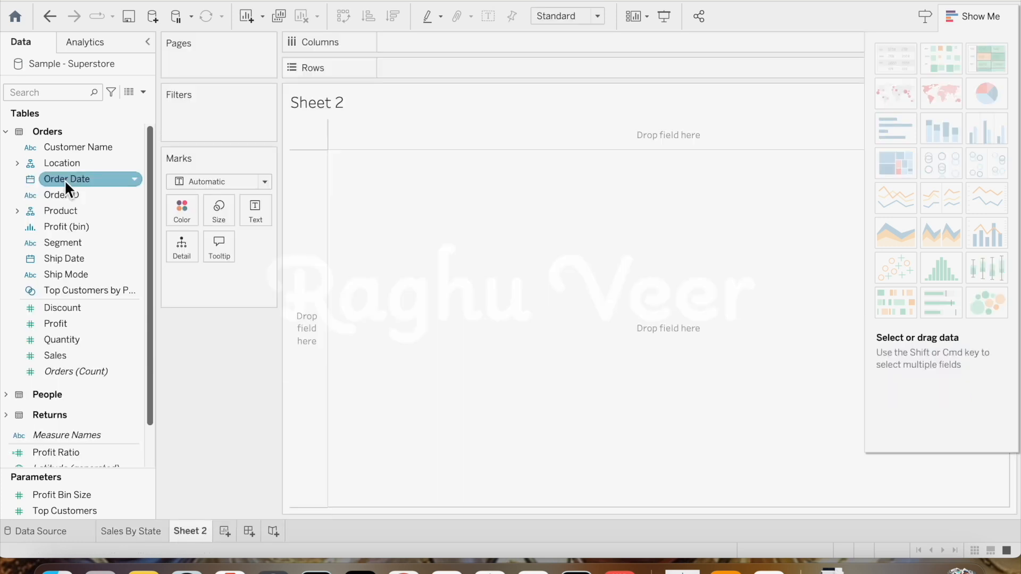
pyautogui.moveTo(64, 180); pyautogui.dragTo(410, 34)
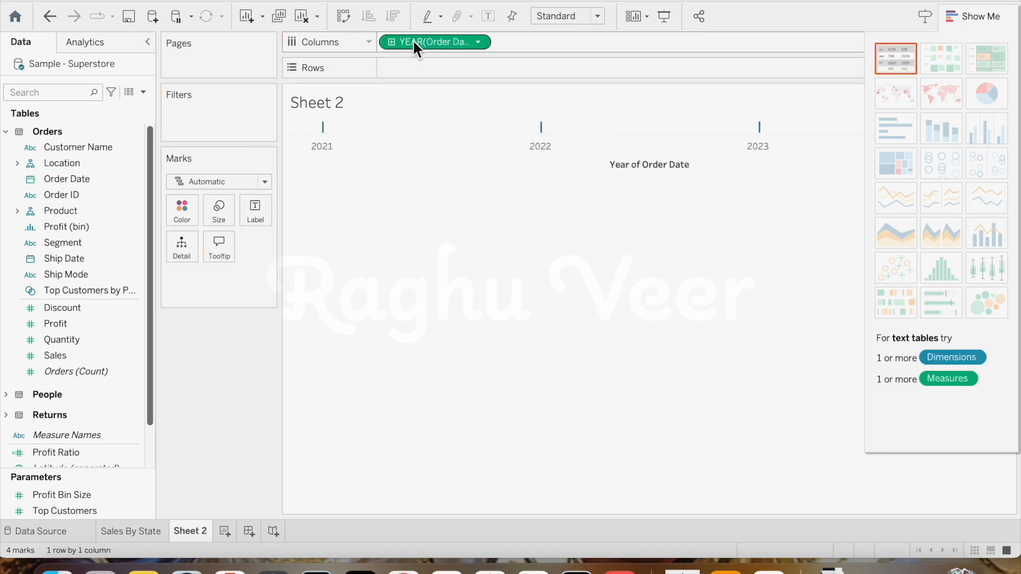
pyautogui.click(68, 354)
pyautogui.moveTo(68, 352); pyautogui.dragTo(400, 64)
pyautogui.moveTo(62, 325); pyautogui.dragTo(550, 72)
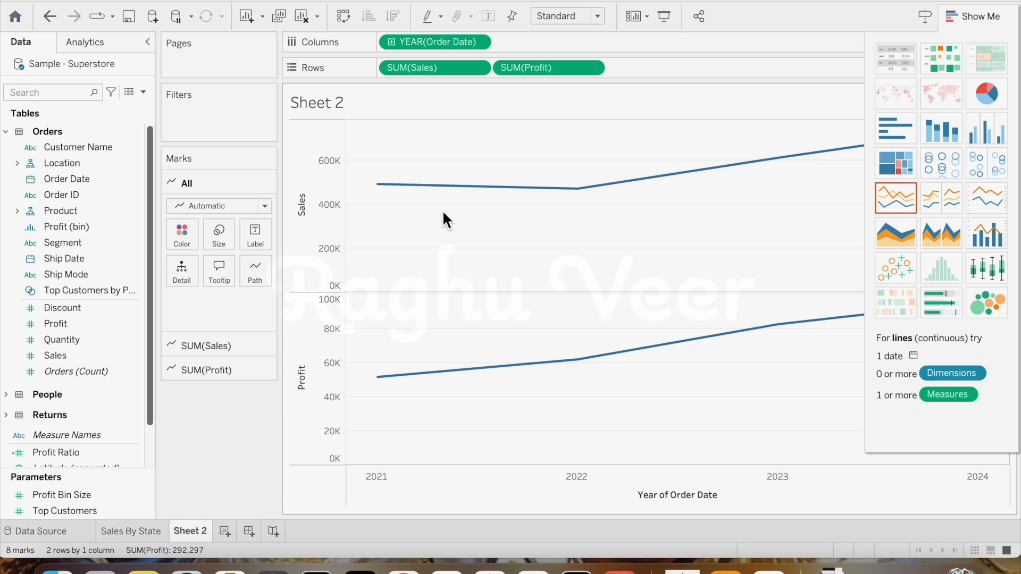
# - Drill the Order Date columns down from year to day level
pyautogui.click(391, 42)
pyautogui.click(391, 42)
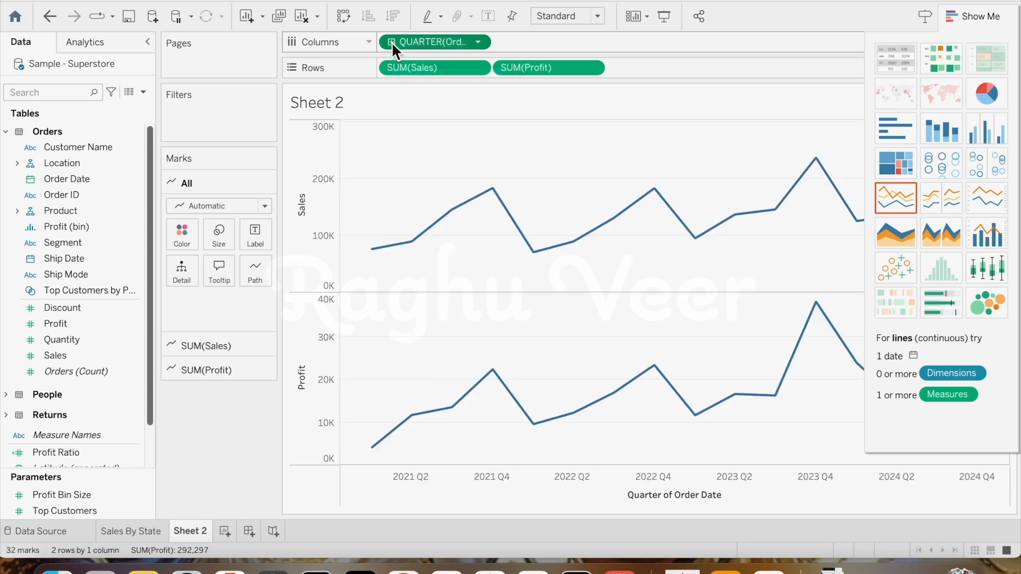
pyautogui.click(391, 41)
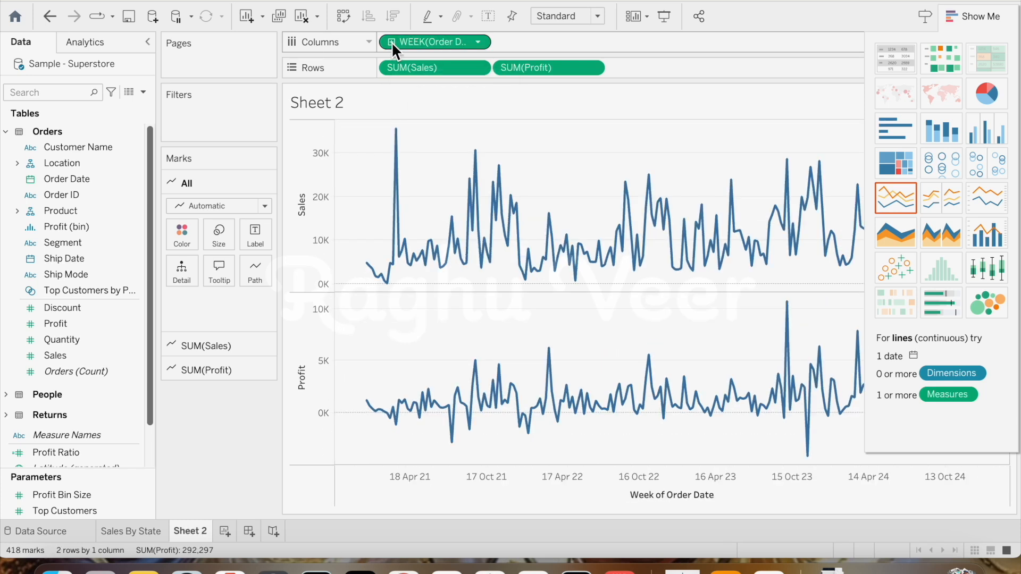
pyautogui.click(391, 42)
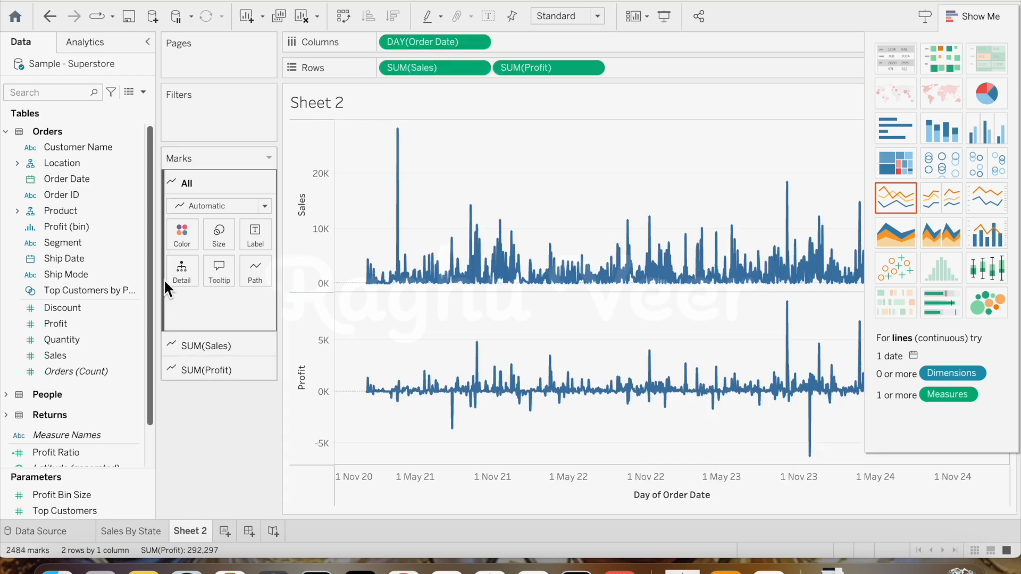
# - Add an Order Date filter by Years that keeps only 2024
pyautogui.moveTo(58, 179); pyautogui.dragTo(205, 106)
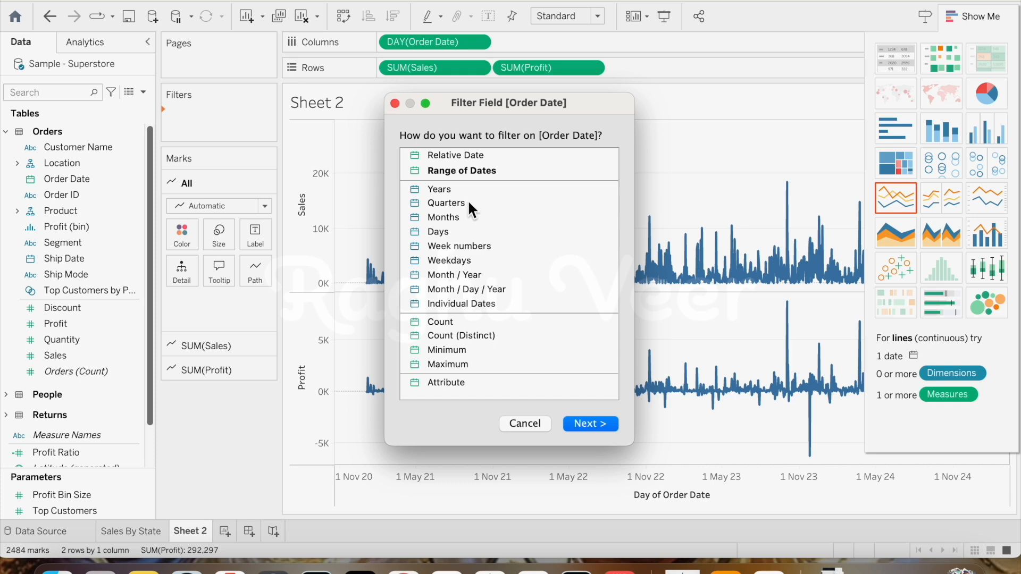
pyautogui.click(455, 187)
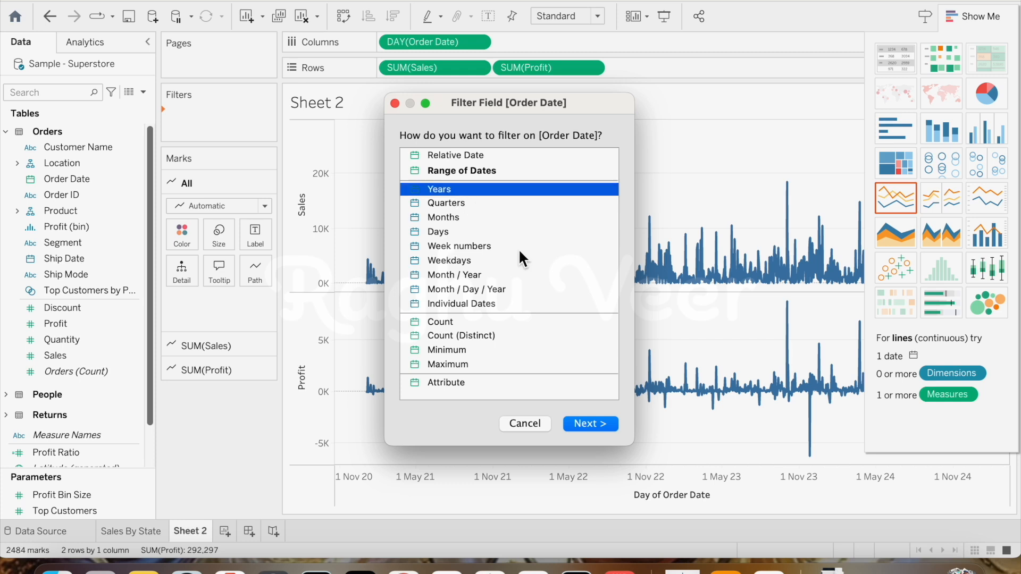
pyautogui.click(589, 423)
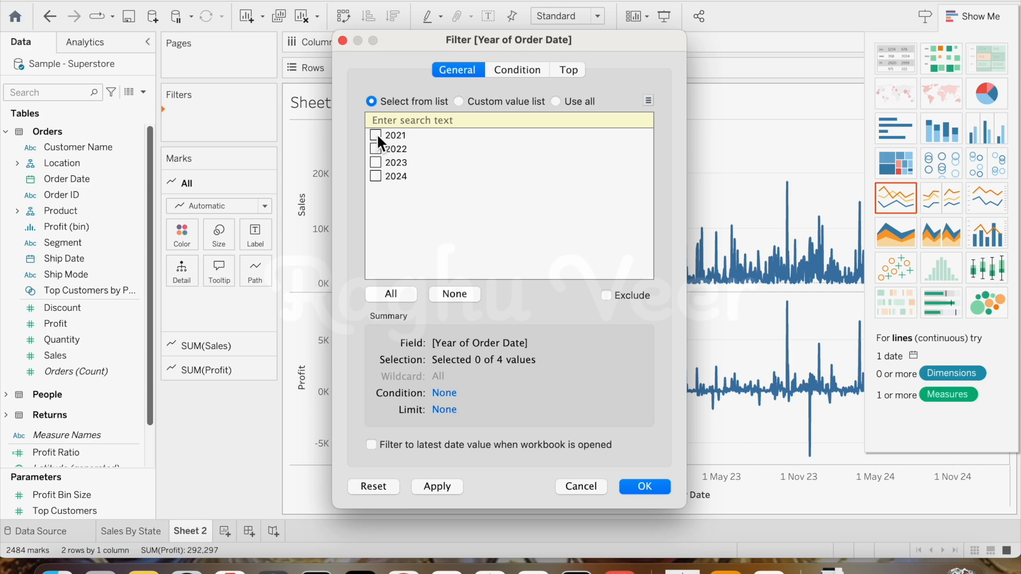
pyautogui.click(376, 176)
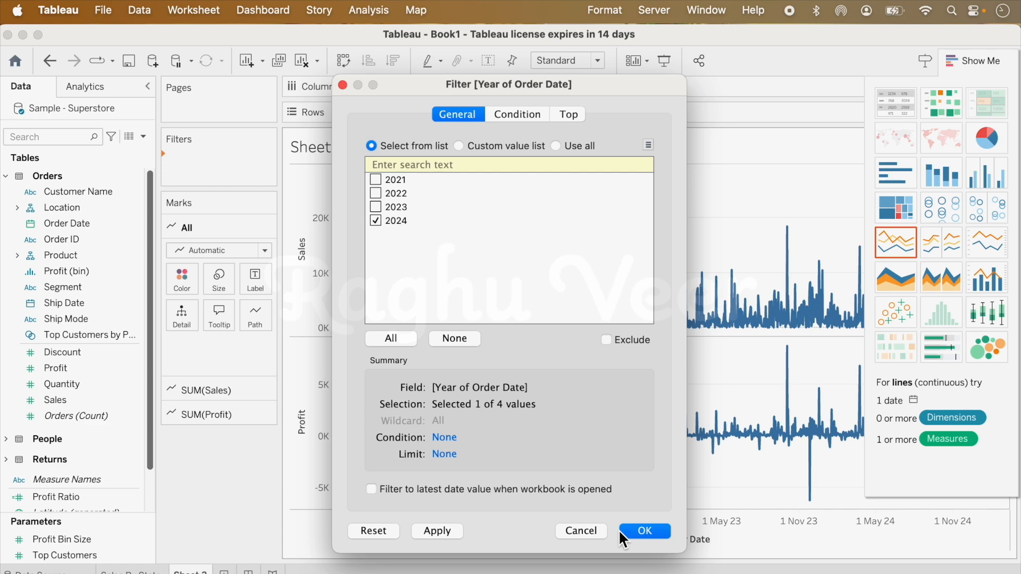
pyautogui.click(645, 530)
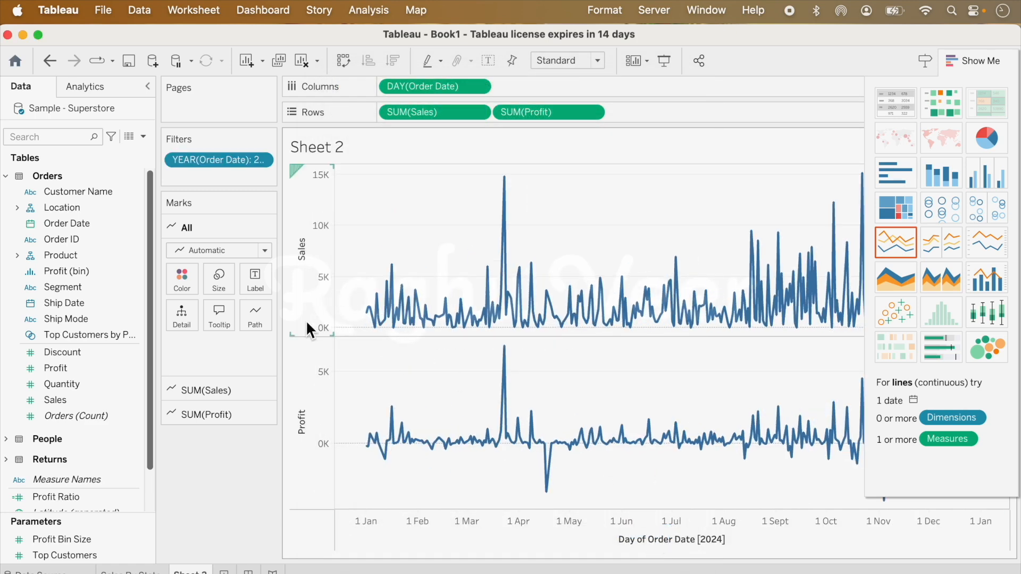
pyautogui.click(263, 158)
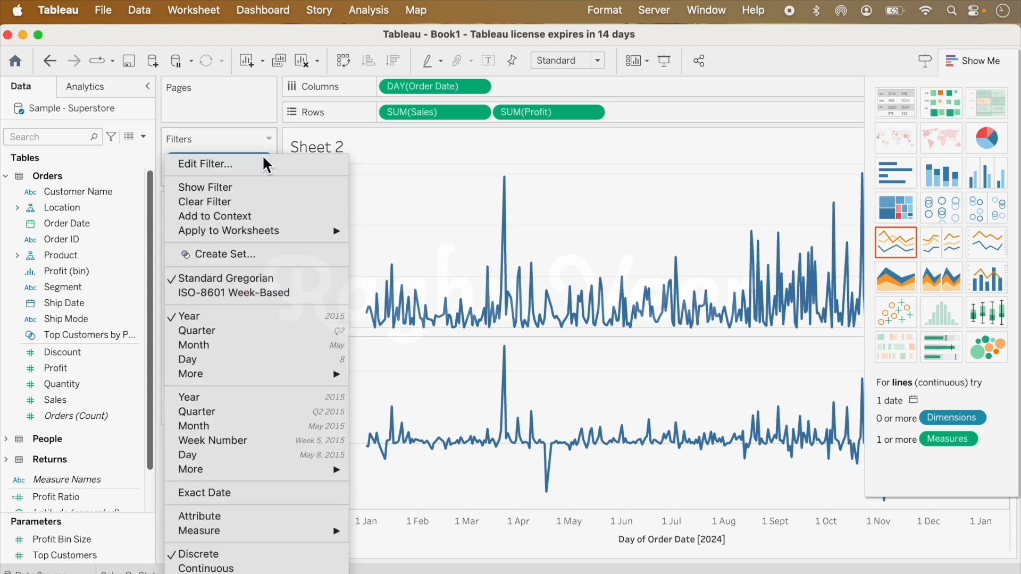
pyautogui.click(264, 148)
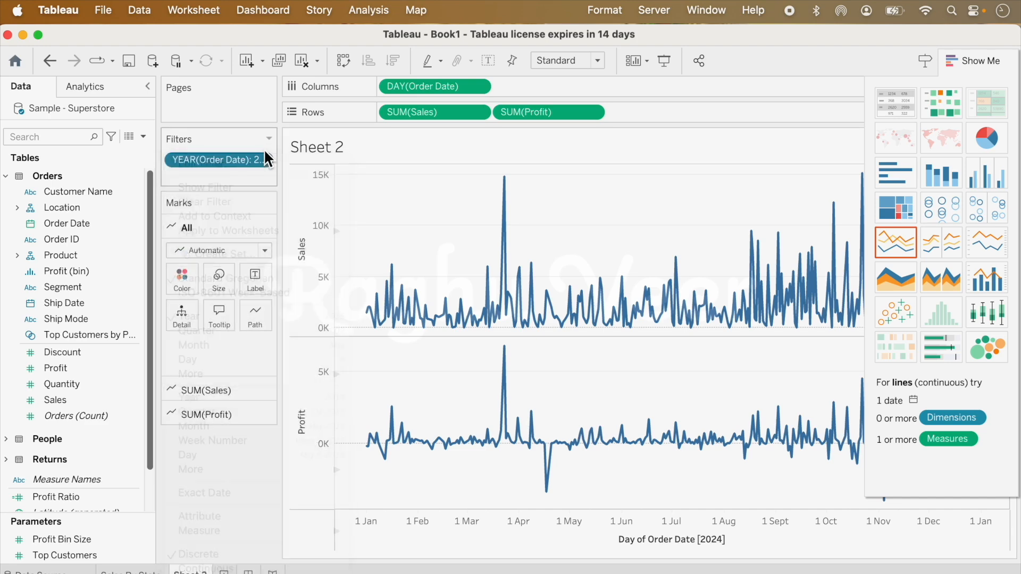
pyautogui.click(267, 159)
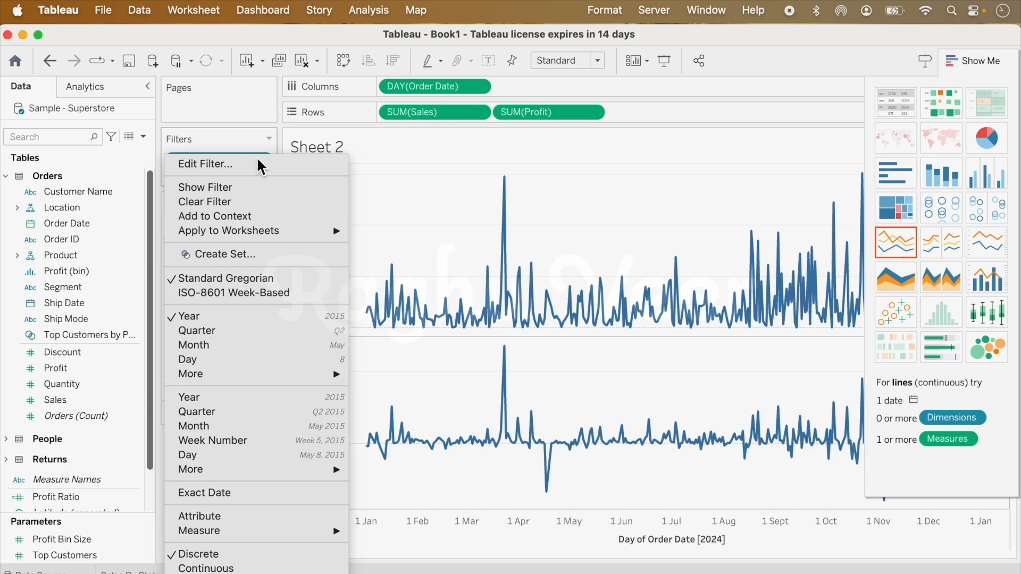
pyautogui.click(257, 142)
pyautogui.click(268, 139)
pyautogui.click(268, 139)
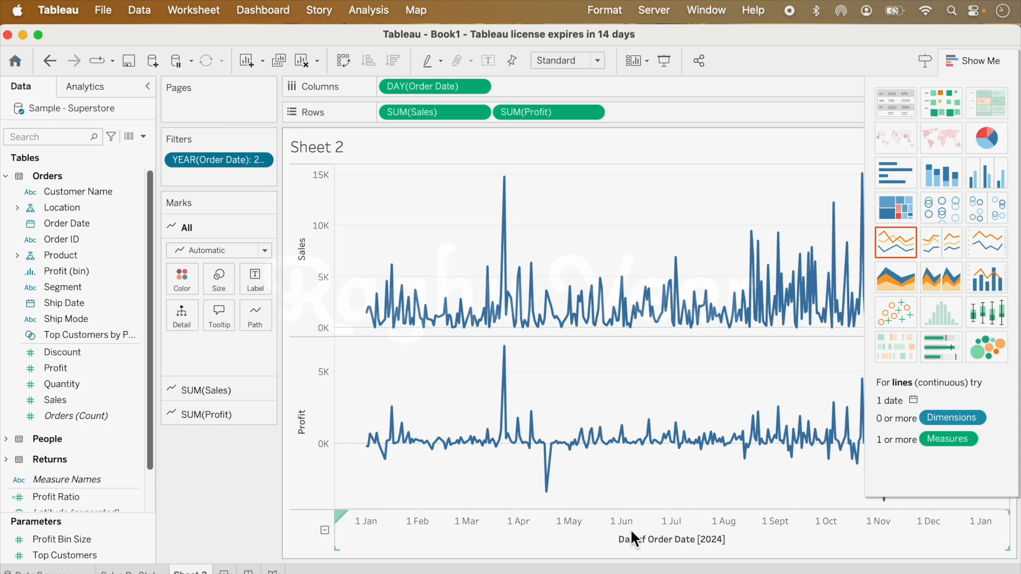
# - Apply the Order Date year filter to all worksheets using this data source and check it on the Sales By State sheet
pyautogui.rightClick(229, 160)
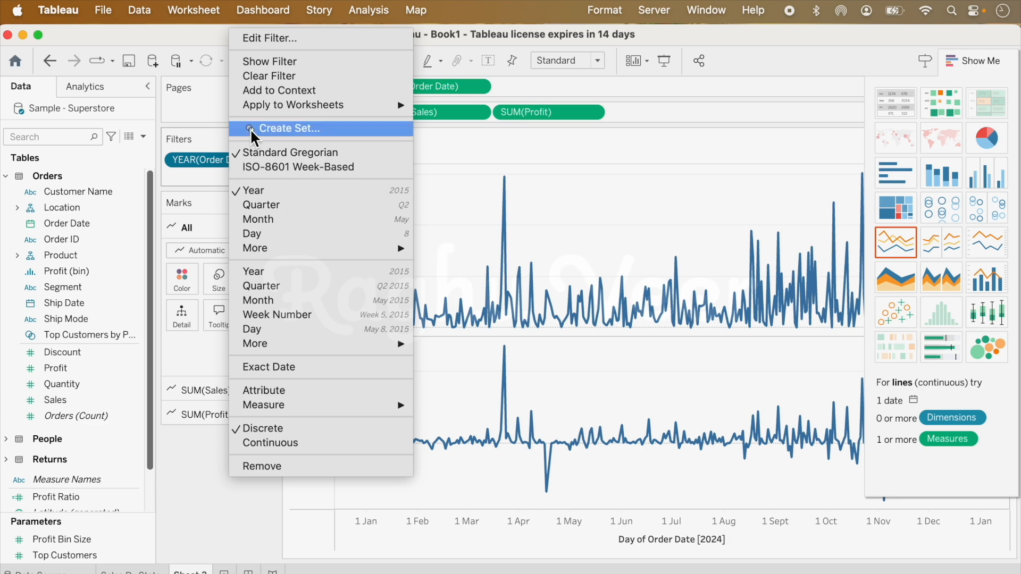
pyautogui.moveTo(383, 105)
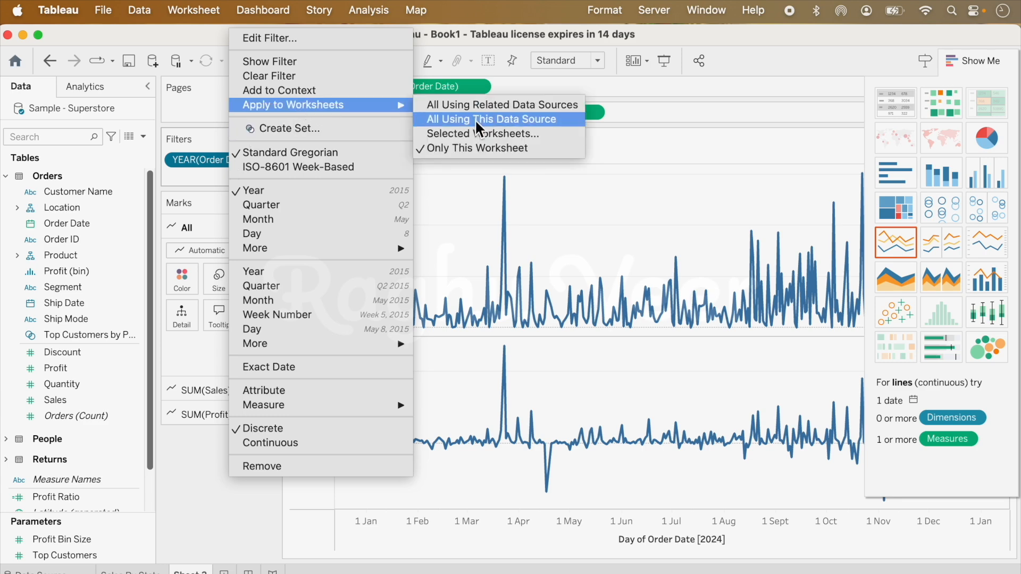
pyautogui.click(474, 119)
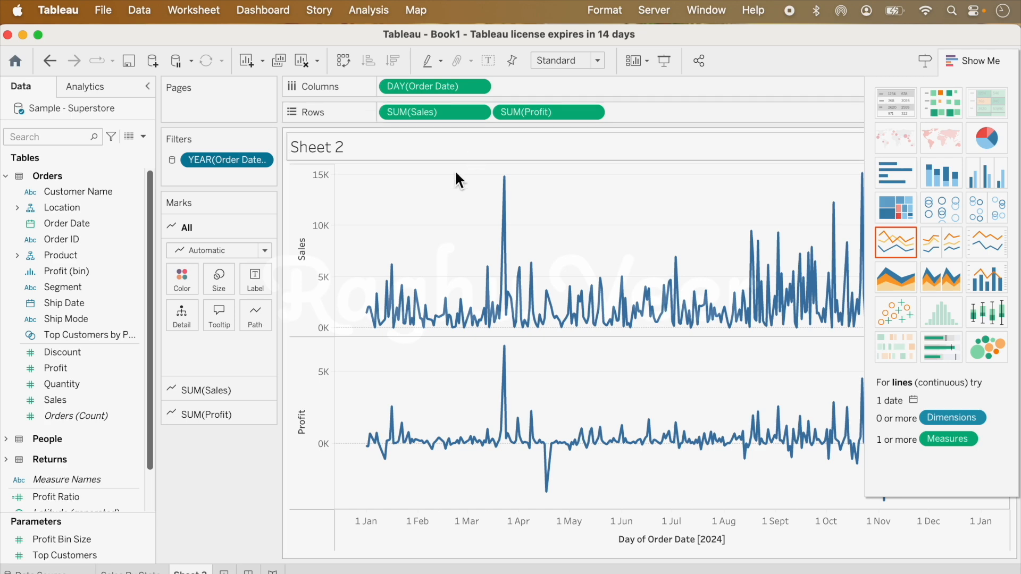
pyautogui.click(133, 570)
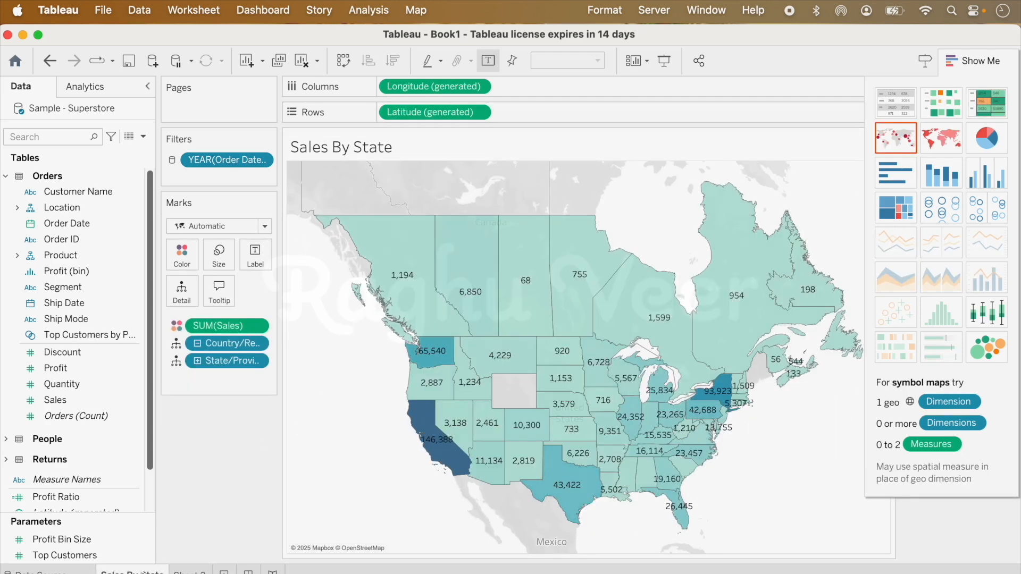
pyautogui.moveTo(246, 167)
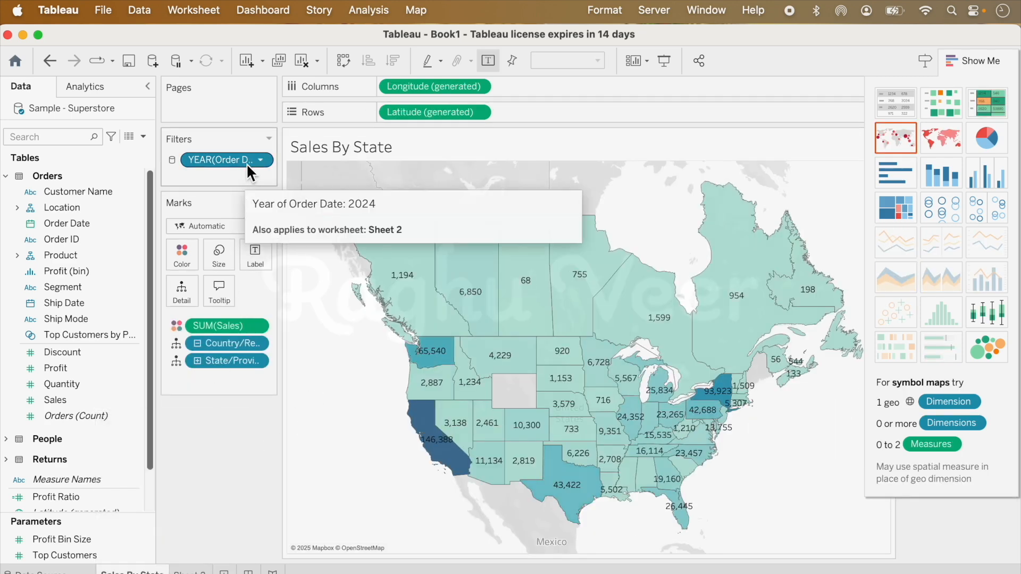
pyautogui.click(190, 571)
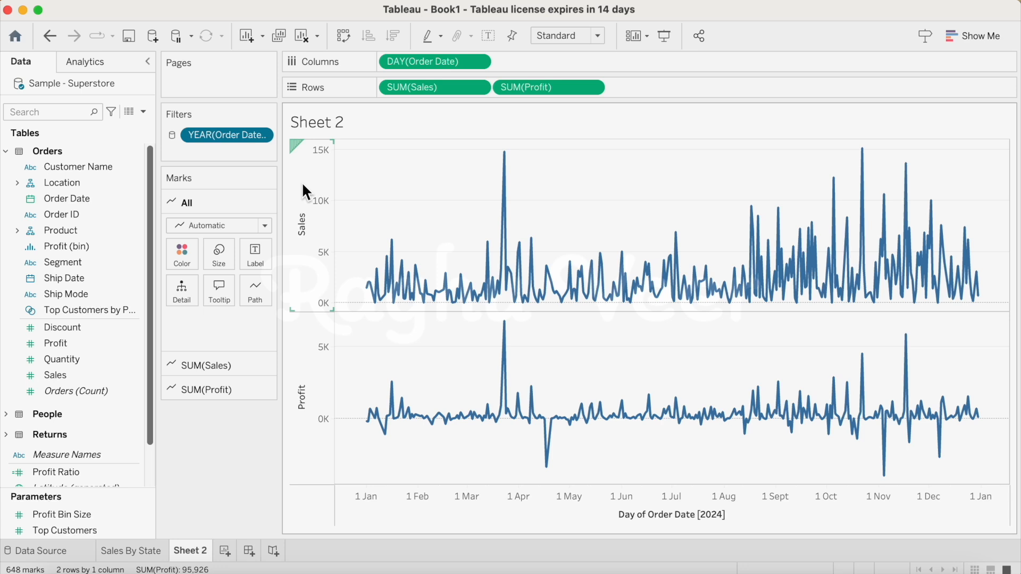
# - Combine the Sales and Profit rows on Sheet 2 into one dual-axis line chart
pyautogui.click(592, 86)
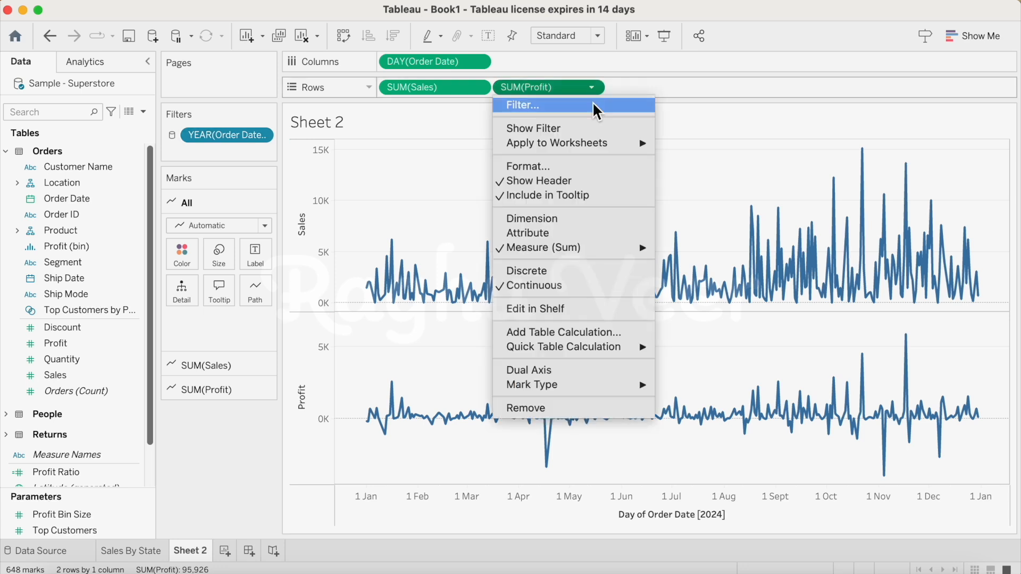
pyautogui.click(581, 373)
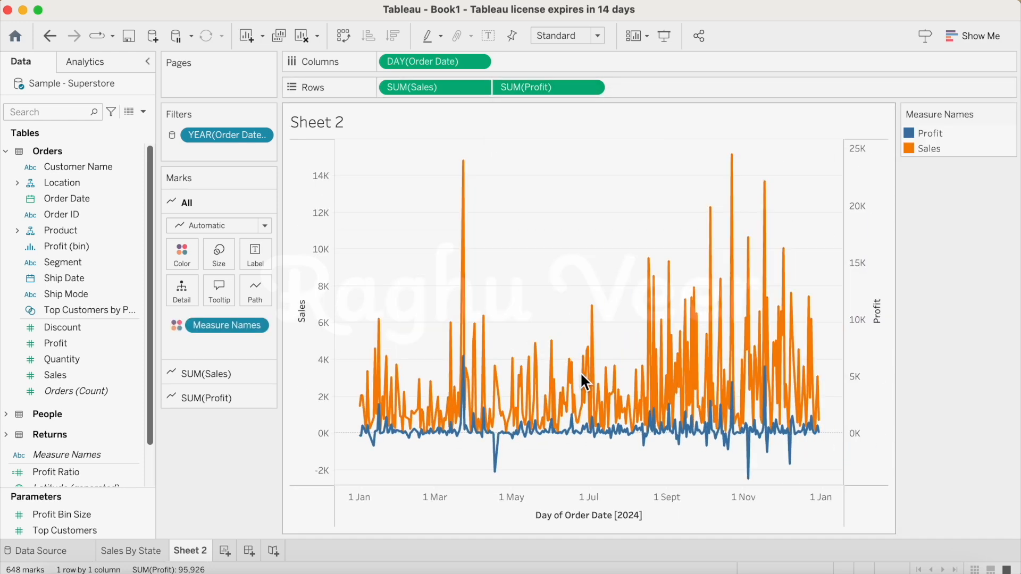
pyautogui.moveTo(585, 383)
pyautogui.moveTo(819, 301)
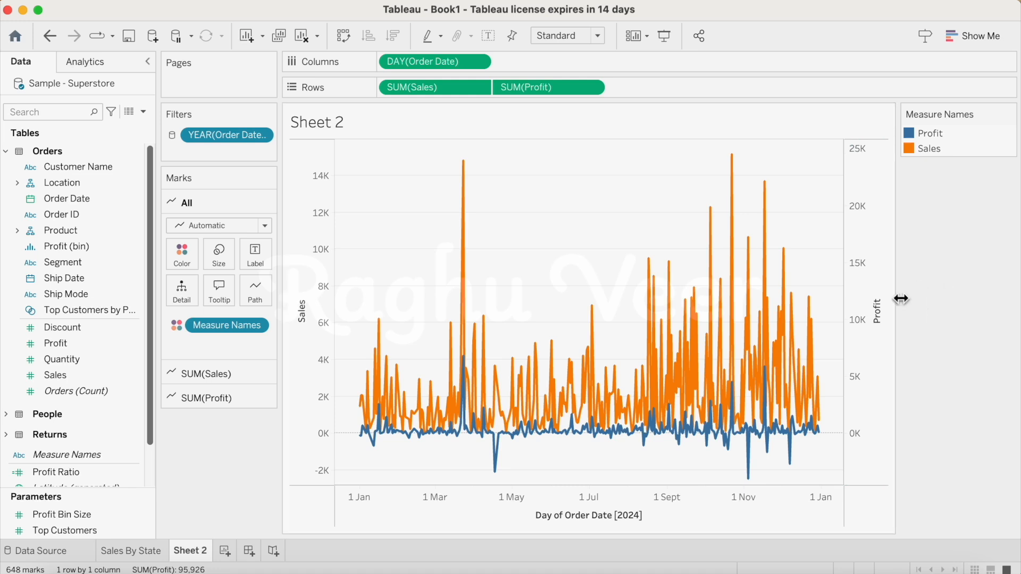
# - Synchronize the Profit axis with the Sales axis and hide the Profit axis header
pyautogui.click(862, 289)
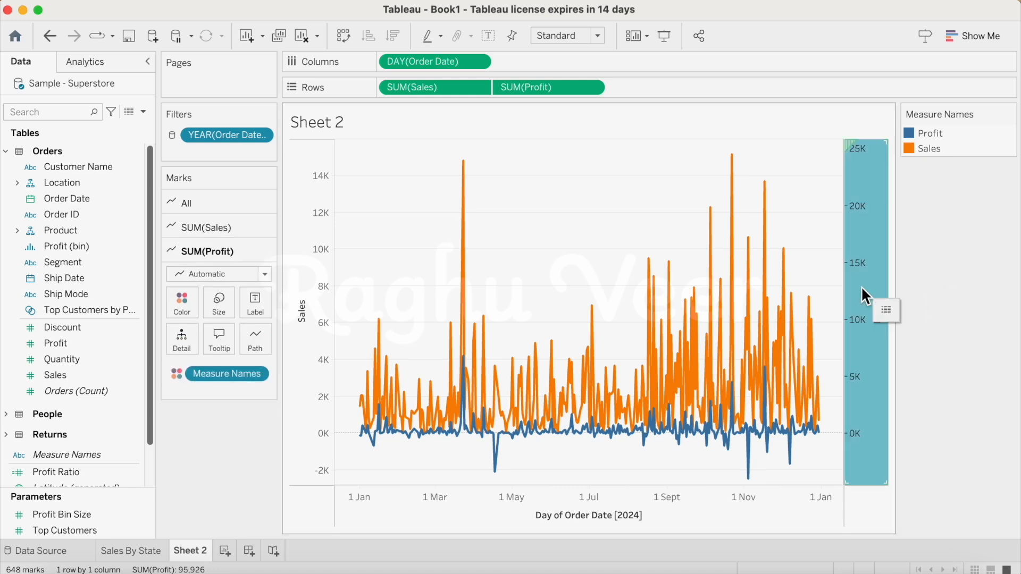
pyautogui.rightClick(864, 293)
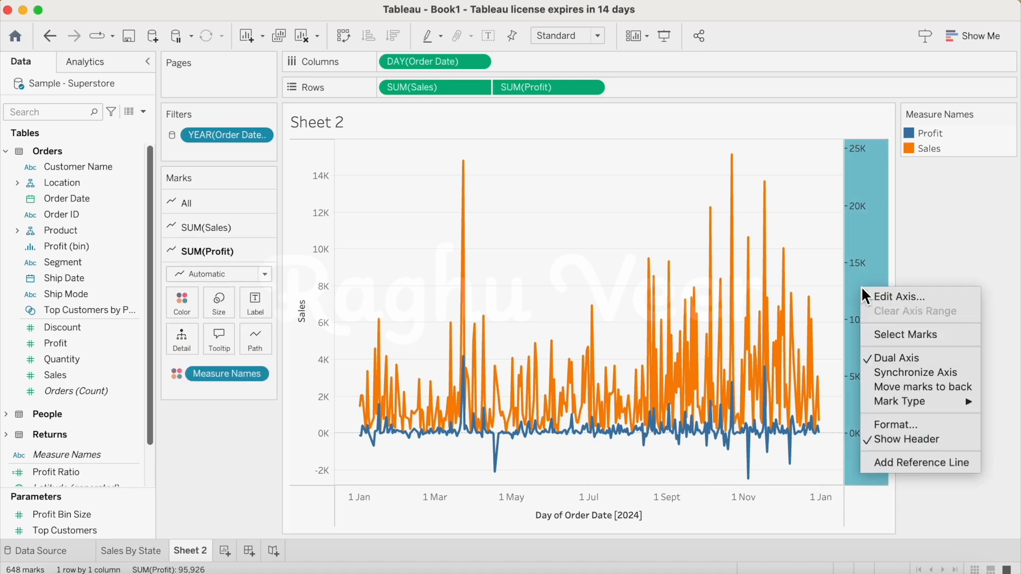
pyautogui.click(907, 372)
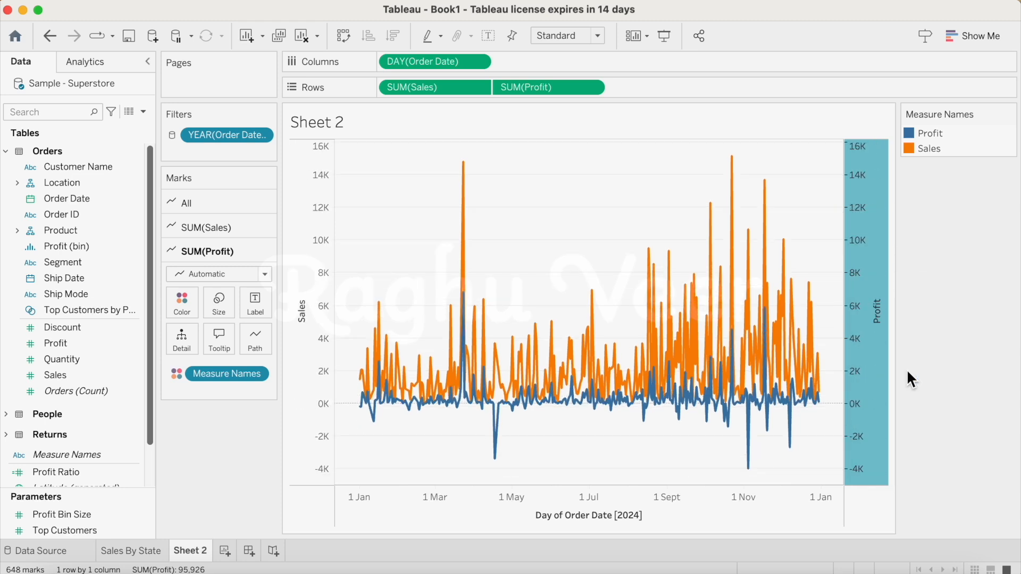
pyautogui.rightClick(862, 304)
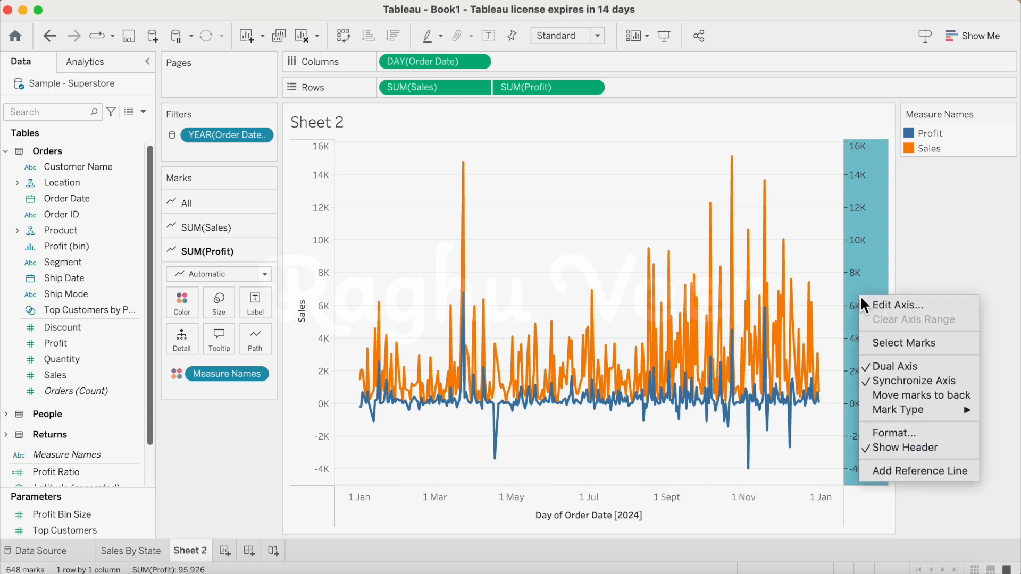
pyautogui.click(896, 450)
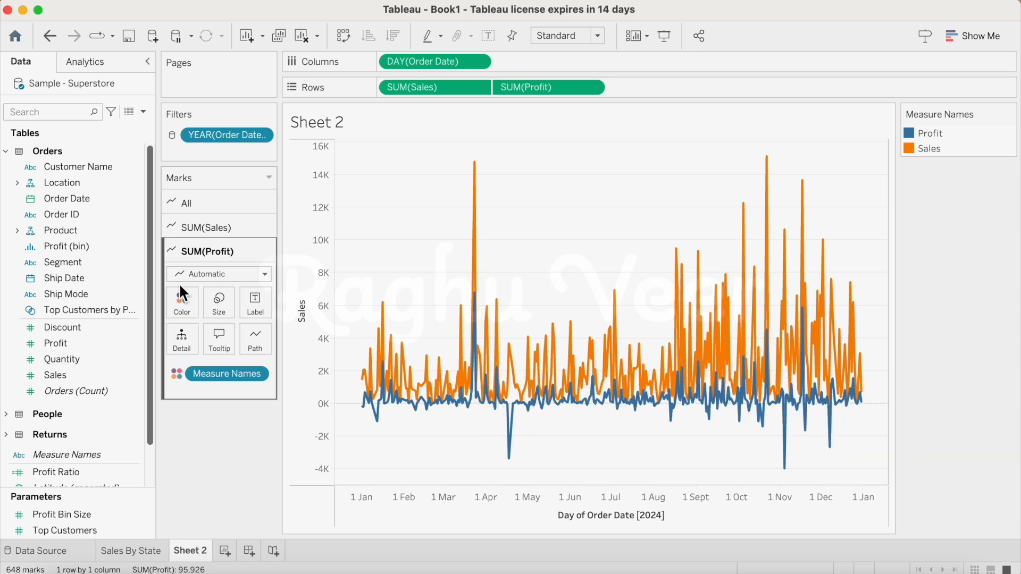
pyautogui.click(183, 303)
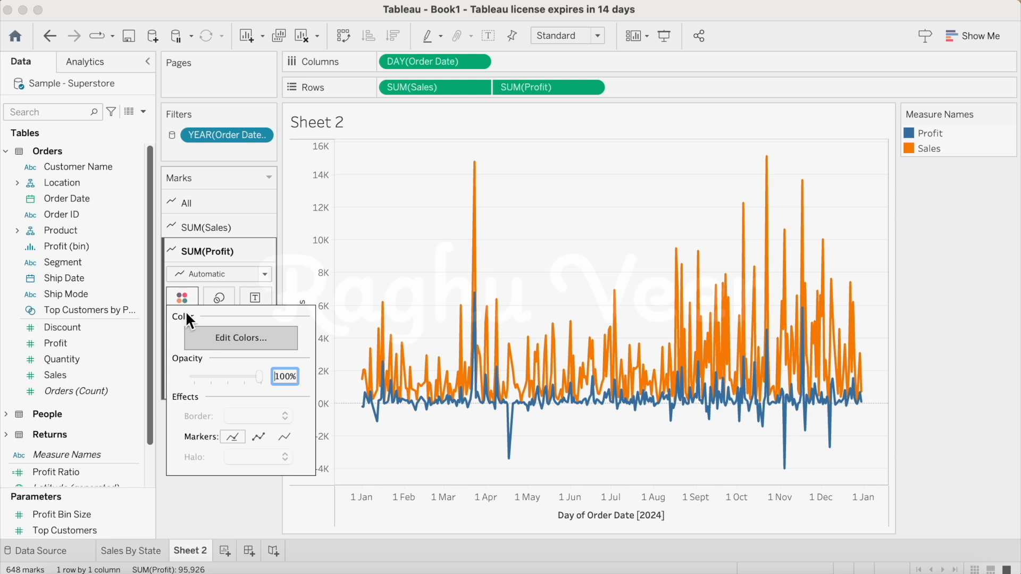
pyautogui.click(241, 338)
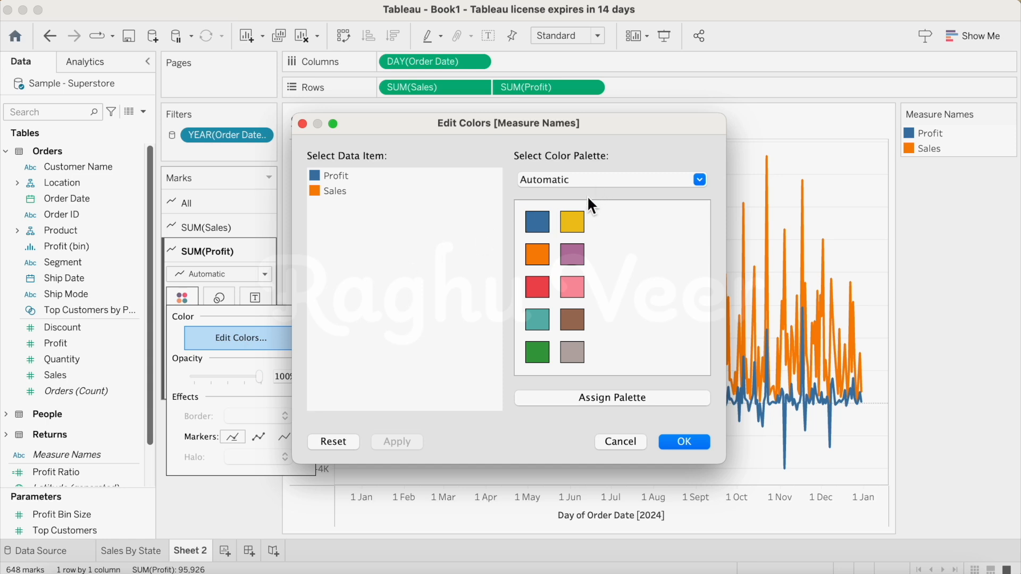
pyautogui.press('Escape')
# - Rename the Sheet 2 worksheet as "Sales & Profit by Date"
pyautogui.rightClick(201, 545)
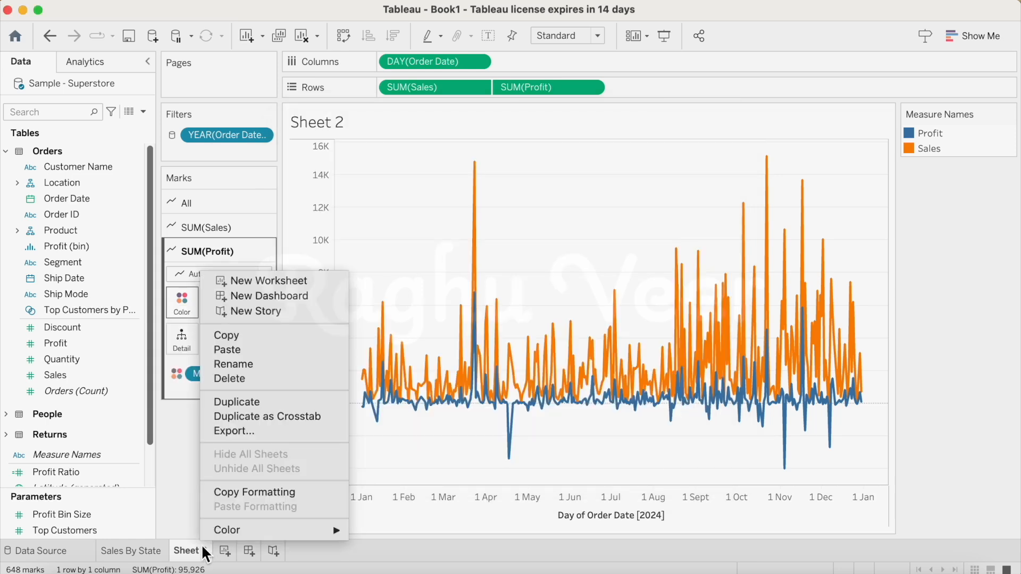
pyautogui.click(244, 362)
pyautogui.write('S')
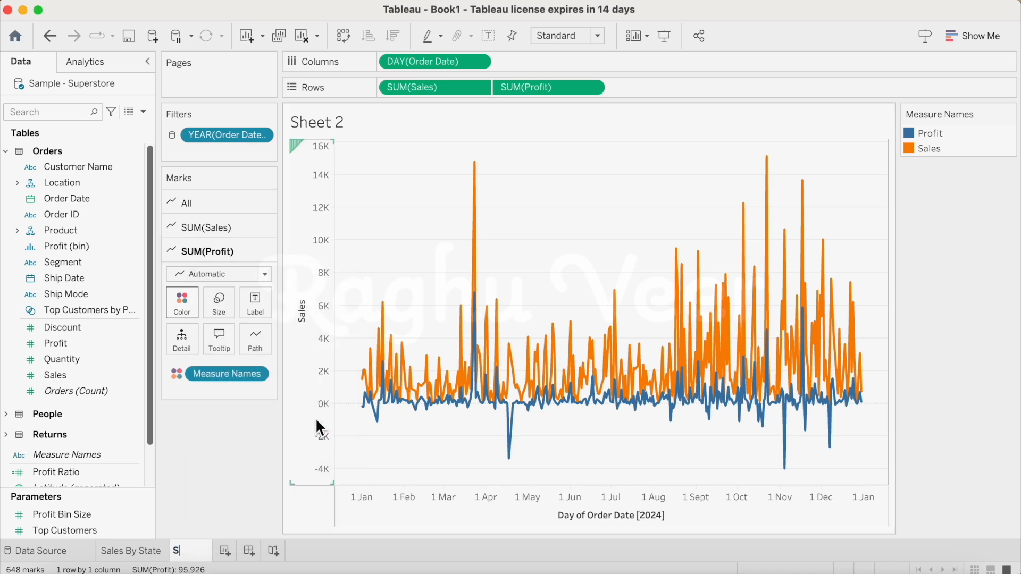
pyautogui.write('ales & Profit By Date')
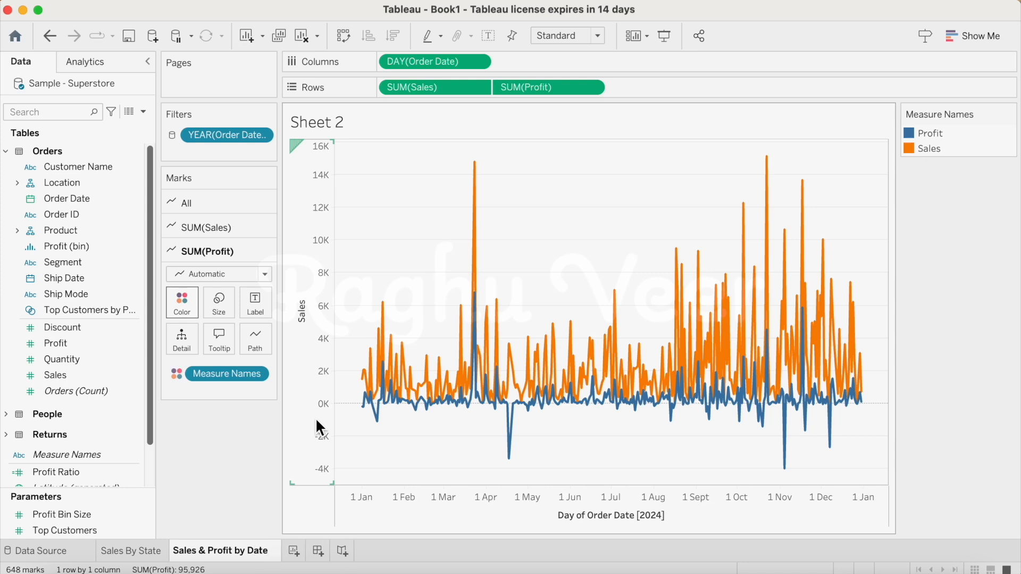
pyautogui.press('Return')
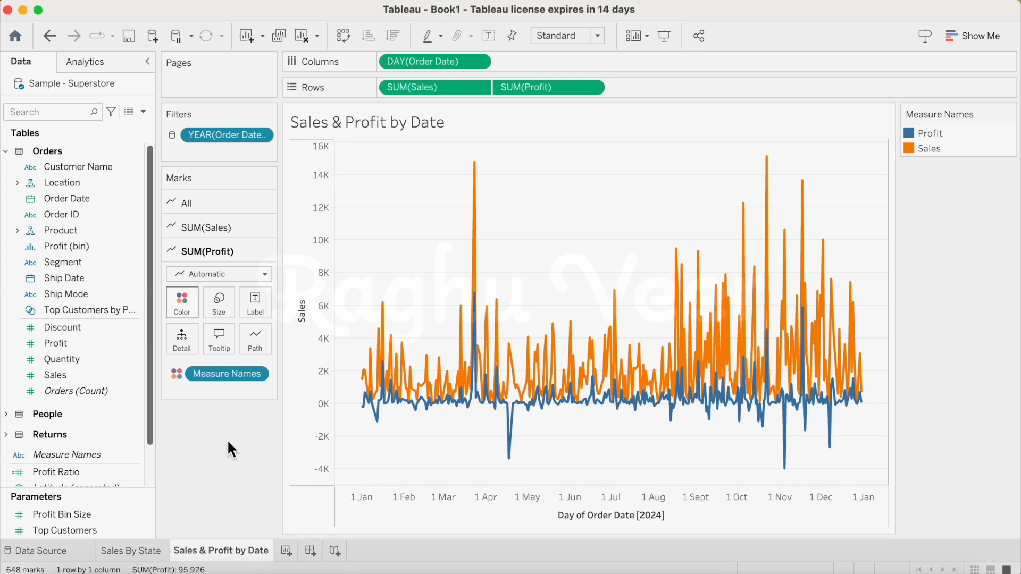
# - Create a new worksheet with a pie chart of Profit by Sub-Category
pyautogui.click(286, 551)
pyautogui.moveTo(288, 548)
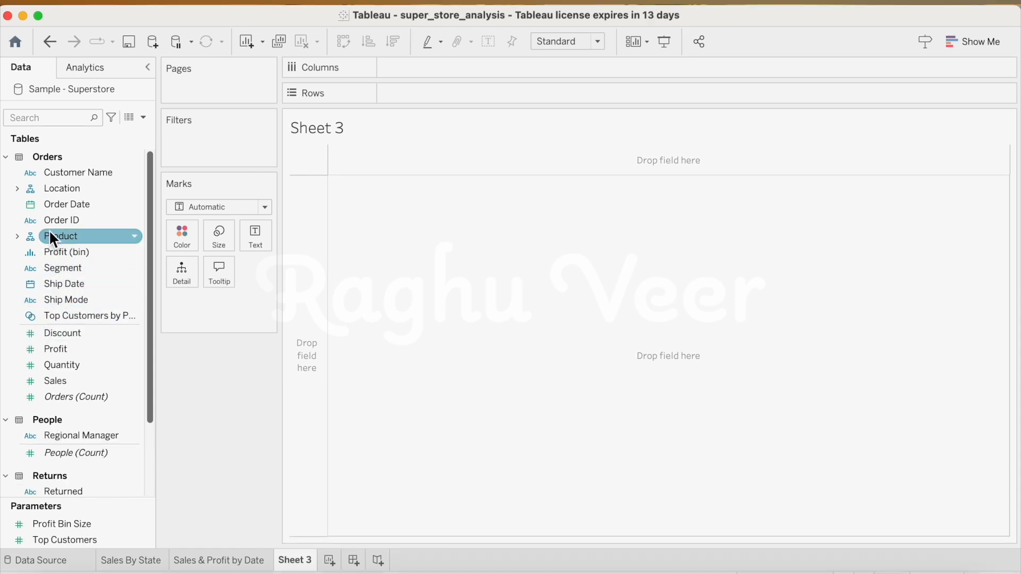
pyautogui.click(18, 236)
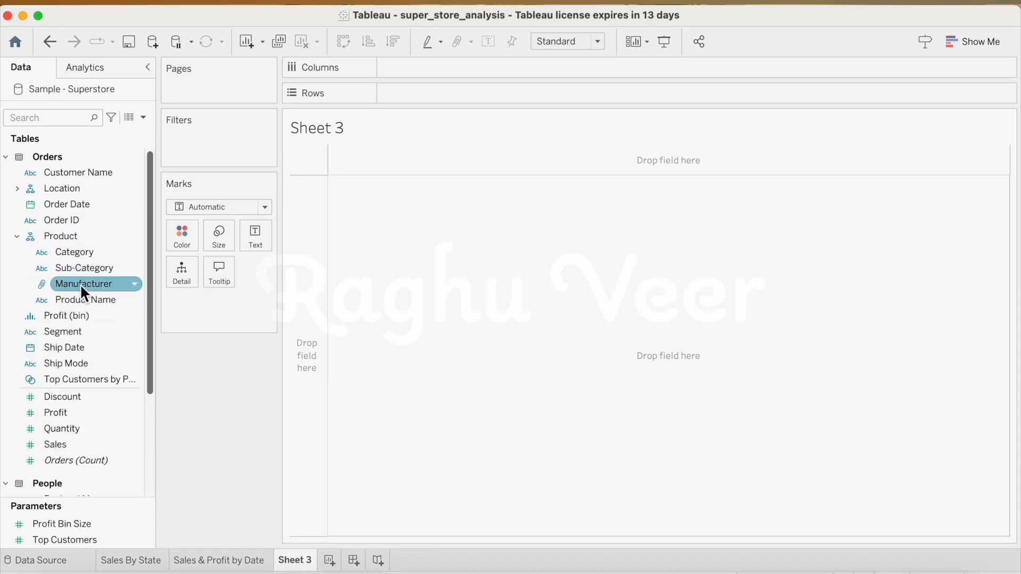
pyautogui.click(80, 268)
pyautogui.keyDown('super'); pyautogui.click(75, 410); pyautogui.keyUp('super')
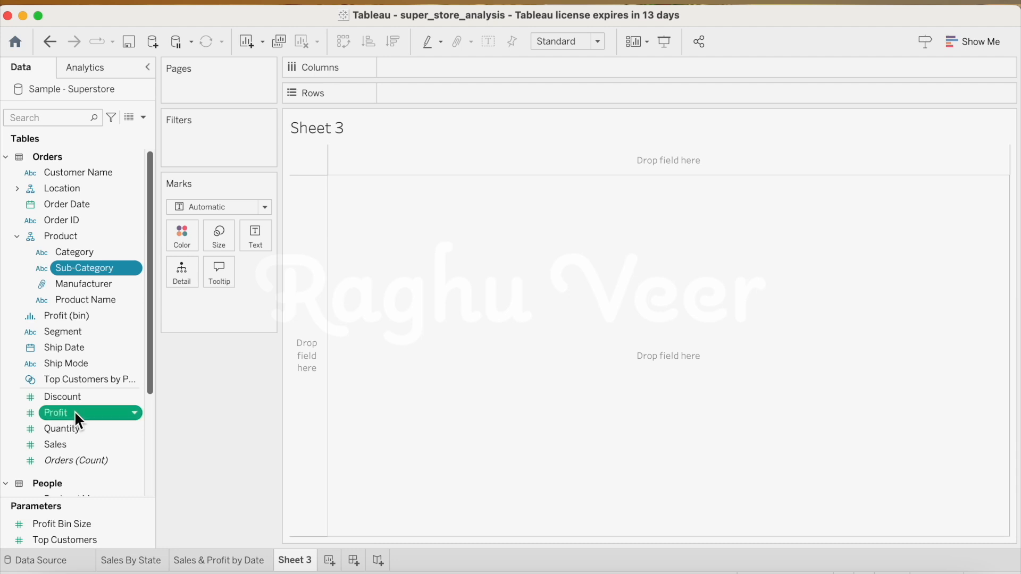
pyautogui.click(978, 41)
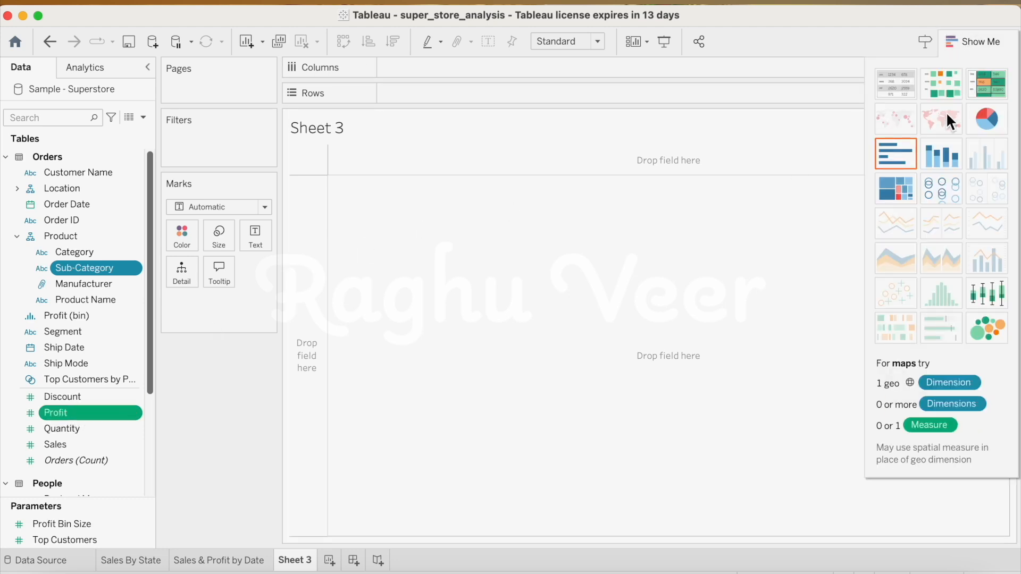
pyautogui.click(984, 120)
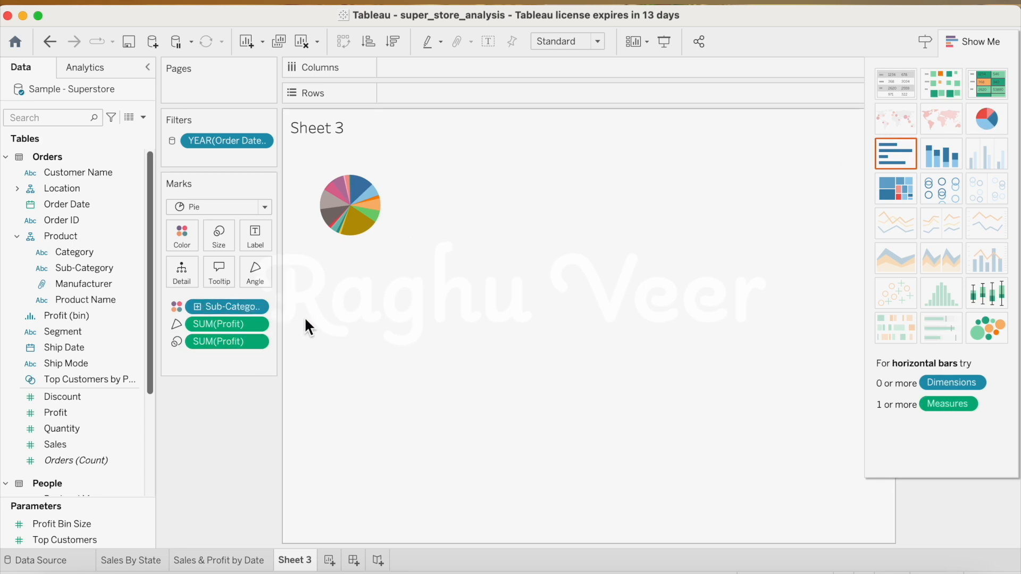
# - Fit the pie chart to Entire View and enlarge the pie mark until it nearly fills the view's height
pyautogui.moveTo(376, 235)
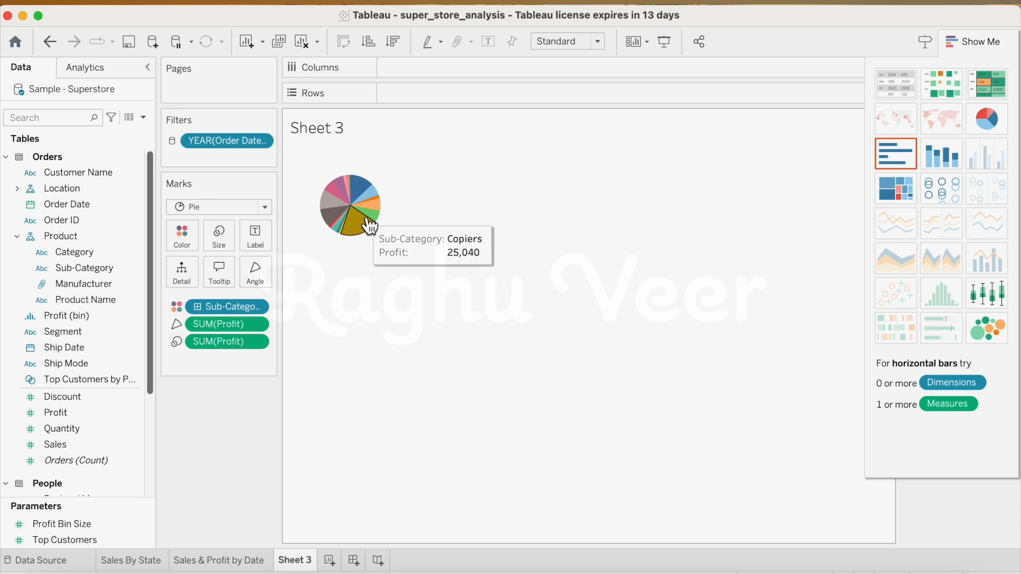
pyautogui.click(603, 40)
pyautogui.click(569, 92)
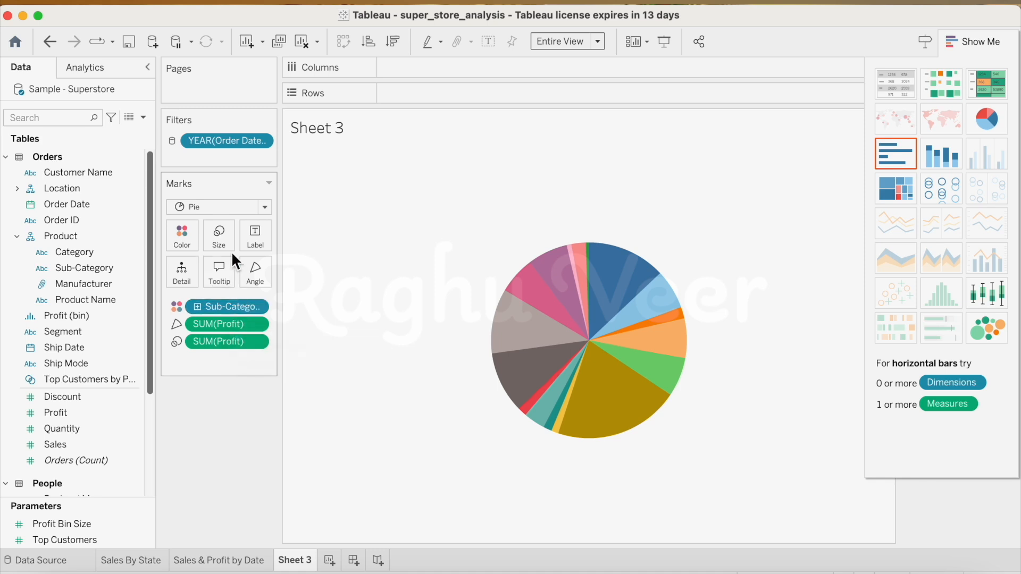
pyautogui.click(222, 235)
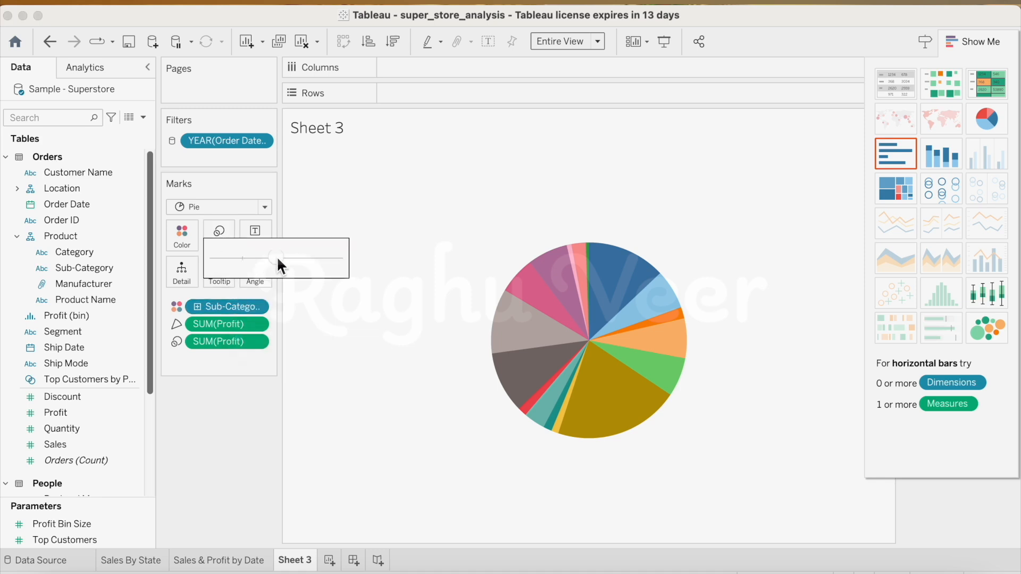
pyautogui.click(276, 256)
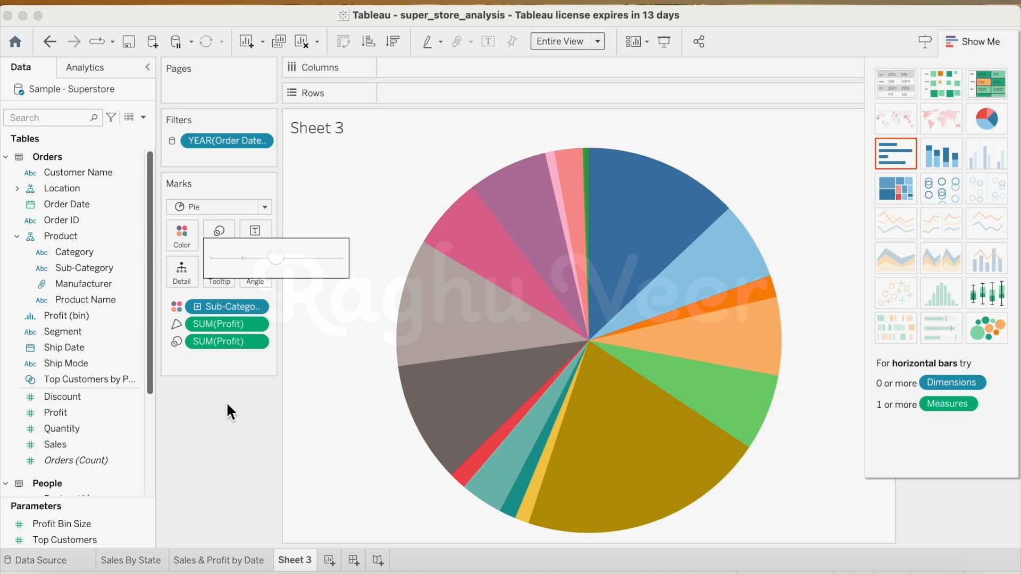
pyautogui.click(206, 367)
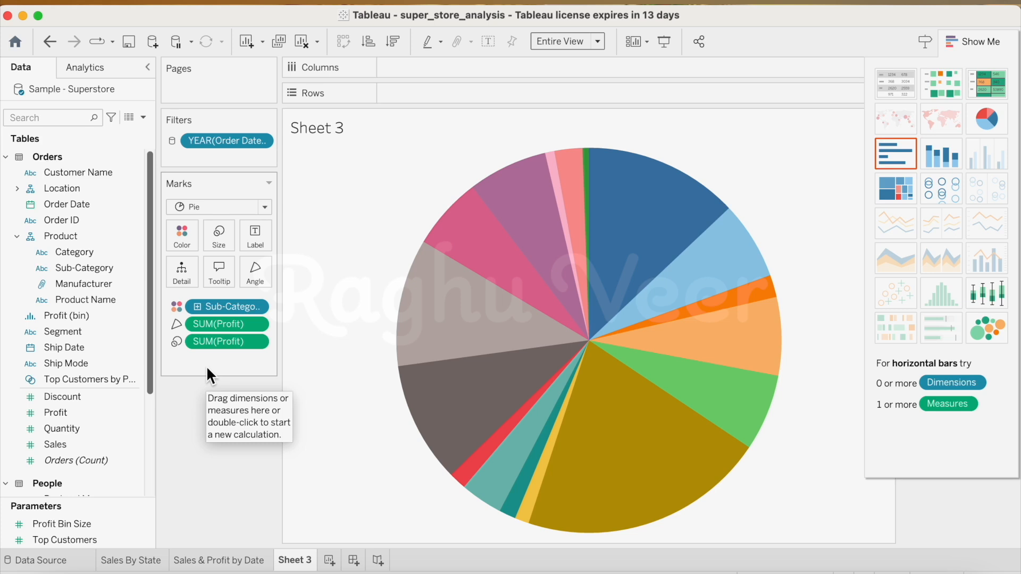
# - Label the pie slices with Sub-Category and Profit, calculating the Profit label as Percent of Total
pyautogui.moveTo(82, 267); pyautogui.dragTo(257, 230)
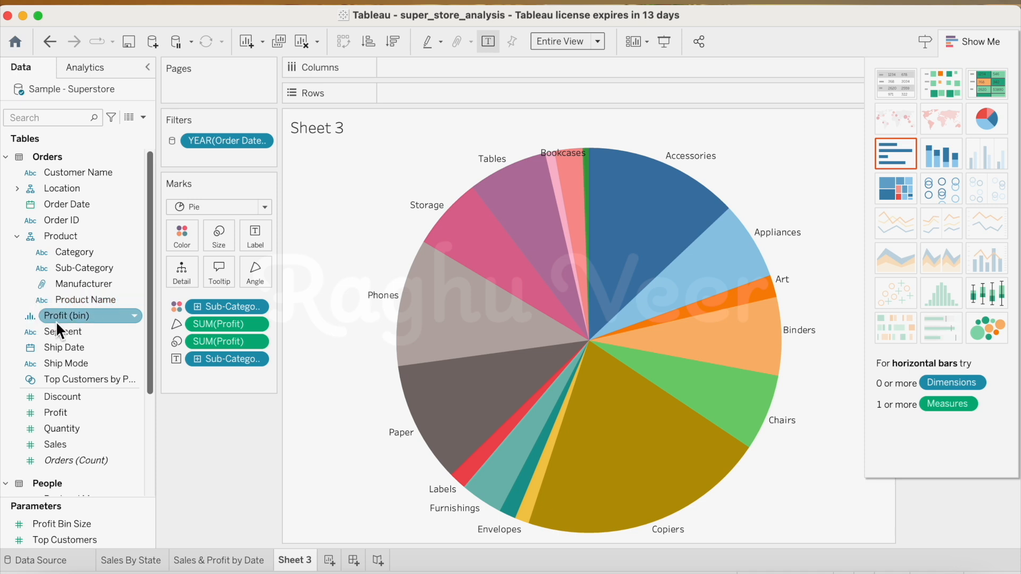
pyautogui.moveTo(72, 413); pyautogui.dragTo(250, 238)
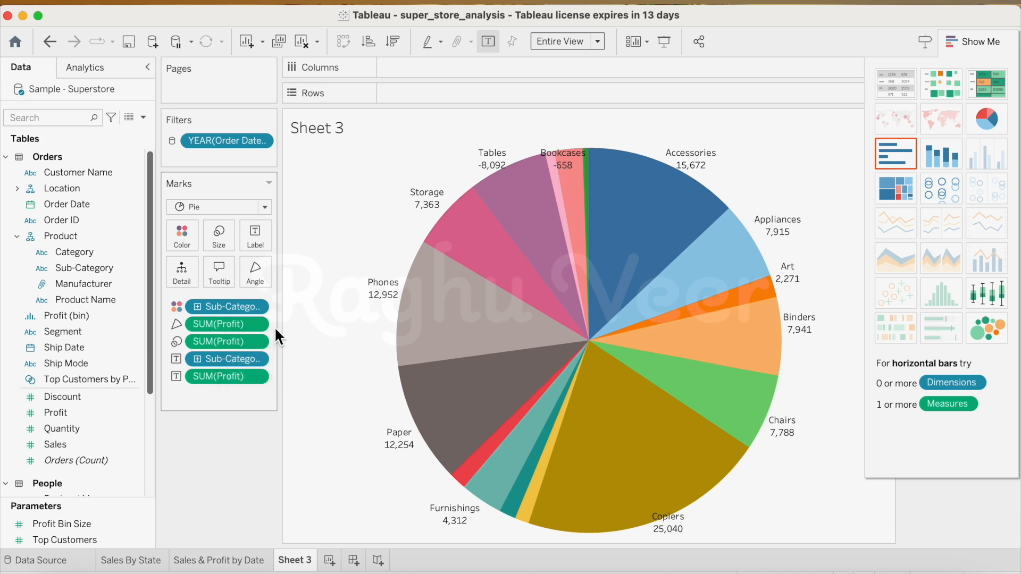
pyautogui.click(257, 376)
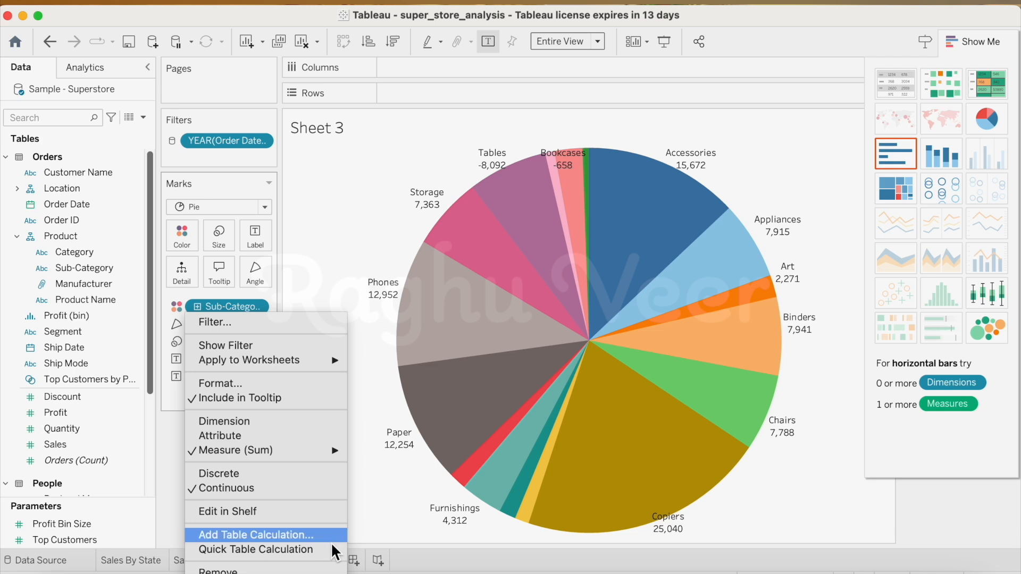
pyautogui.moveTo(331, 550)
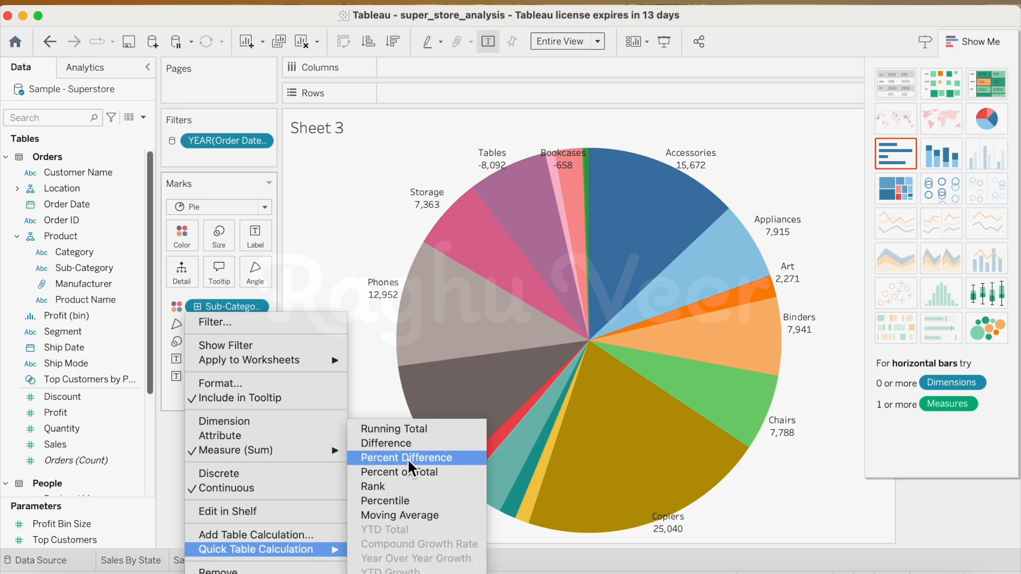
pyautogui.click(406, 470)
# - Rename the Sheet 3 pie chart worksheet as "Profit by Subcategory"
pyautogui.rightClick(305, 560)
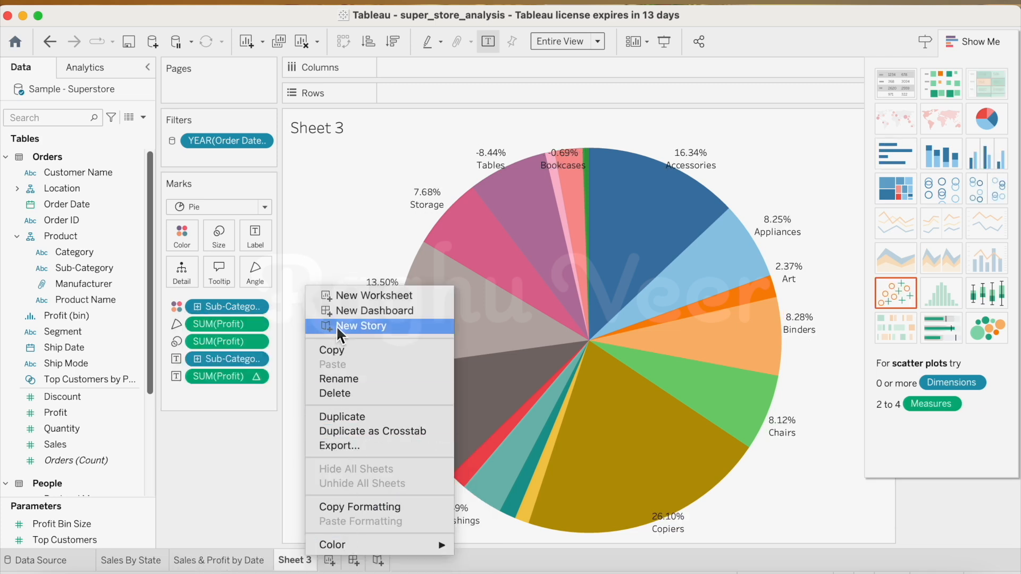
pyautogui.click(353, 380)
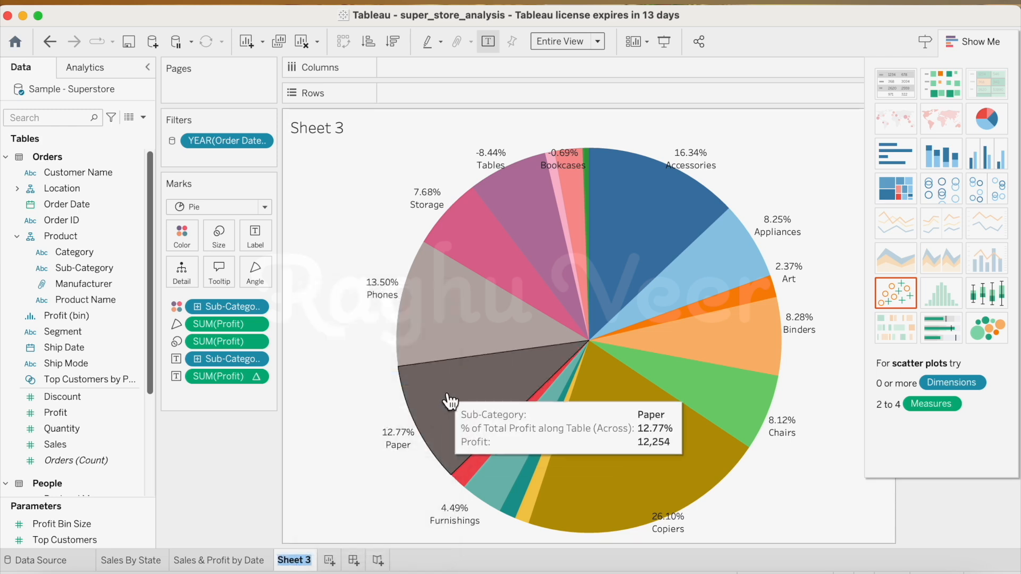
pyautogui.write('Profit by Subcategory')
pyautogui.press('Return')
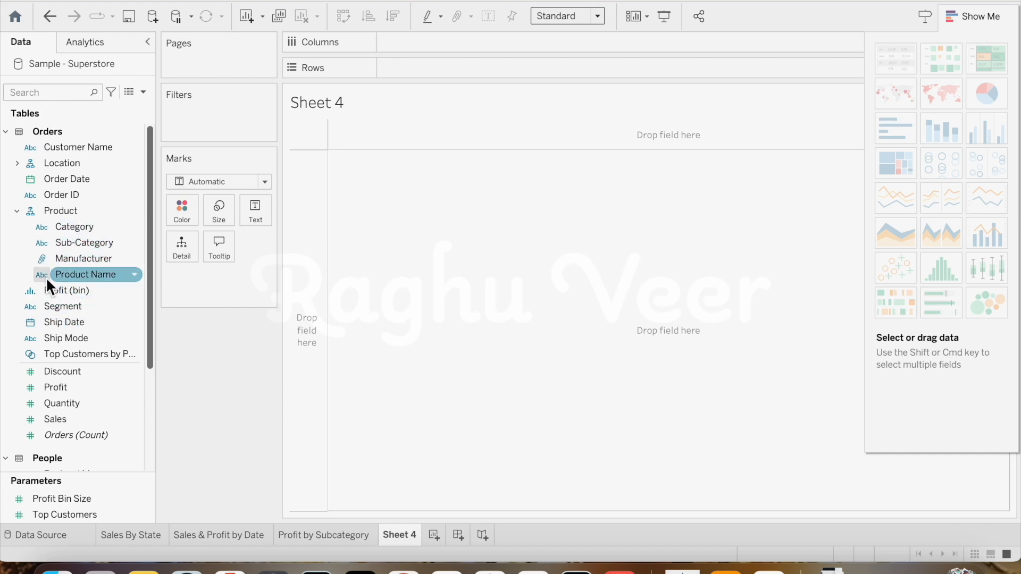
# - Build a text table on a new worksheet with Product Name as rows and Quantity, Sales and Profit as measure columns
pyautogui.moveTo(82, 276); pyautogui.dragTo(436, 66)
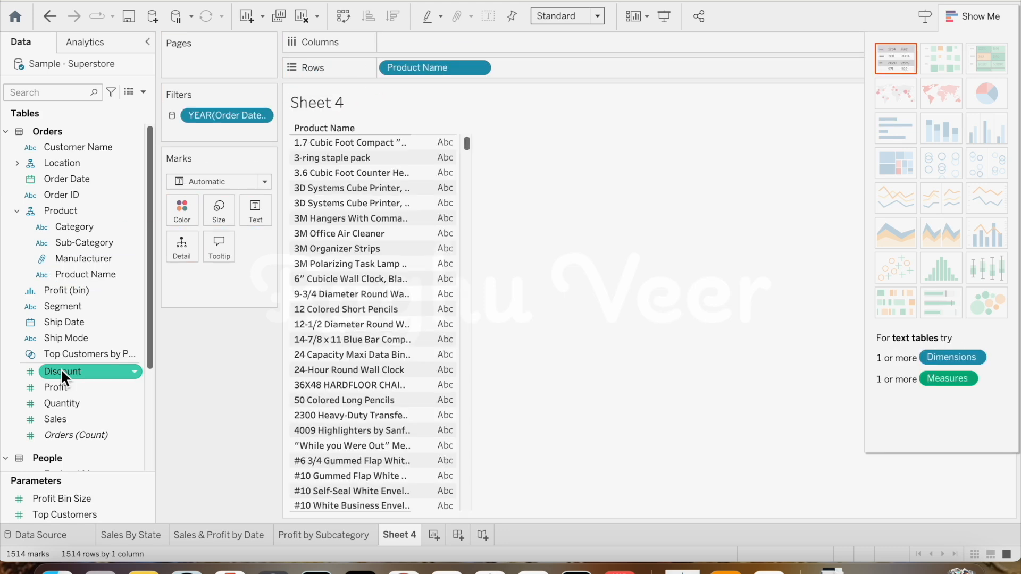
pyautogui.moveTo(85, 242); pyautogui.dragTo(179, 243)
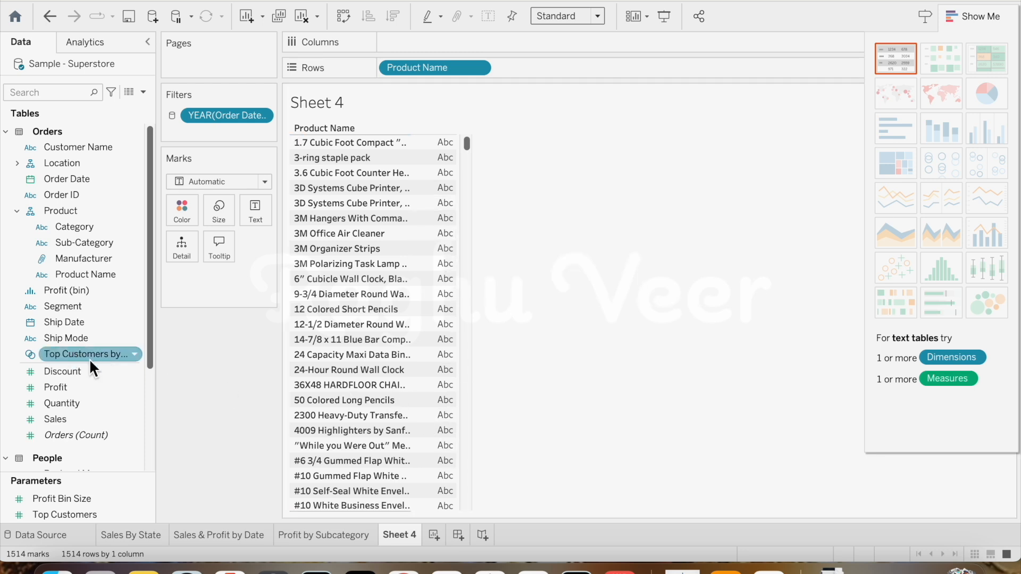
pyautogui.moveTo(80, 403); pyautogui.dragTo(456, 143)
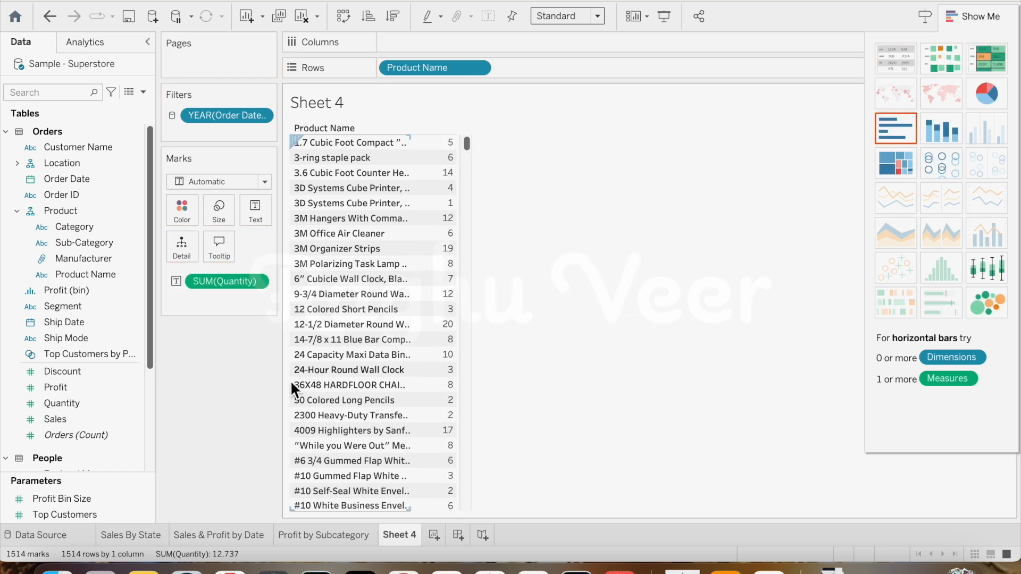
pyautogui.moveTo(73, 424); pyautogui.dragTo(446, 212)
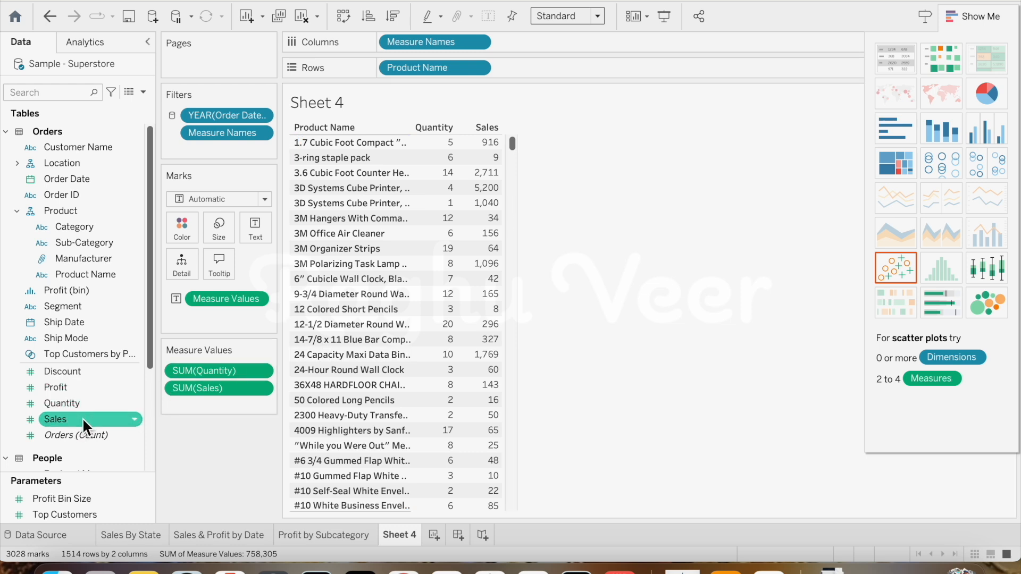
pyautogui.moveTo(72, 388); pyautogui.dragTo(458, 207)
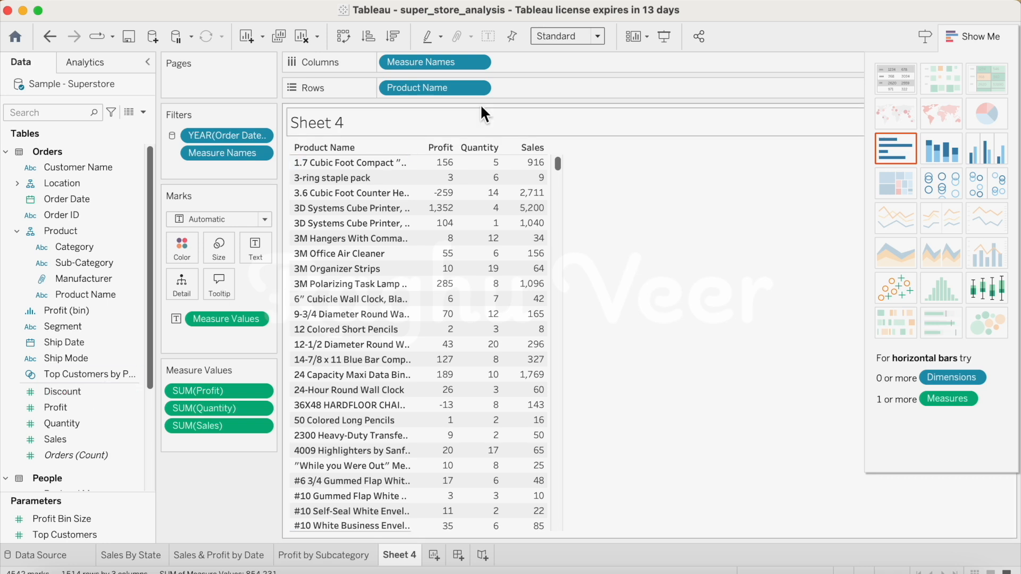
# - Check which measures are included in the Measure Names filter
pyautogui.click(477, 63)
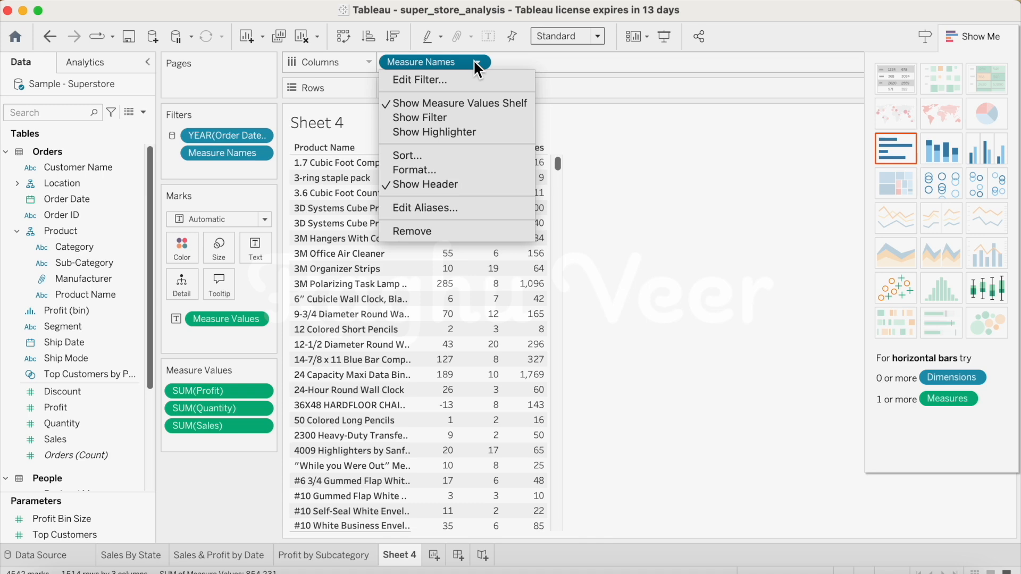
pyautogui.click(402, 65)
pyautogui.doubleClick(404, 61)
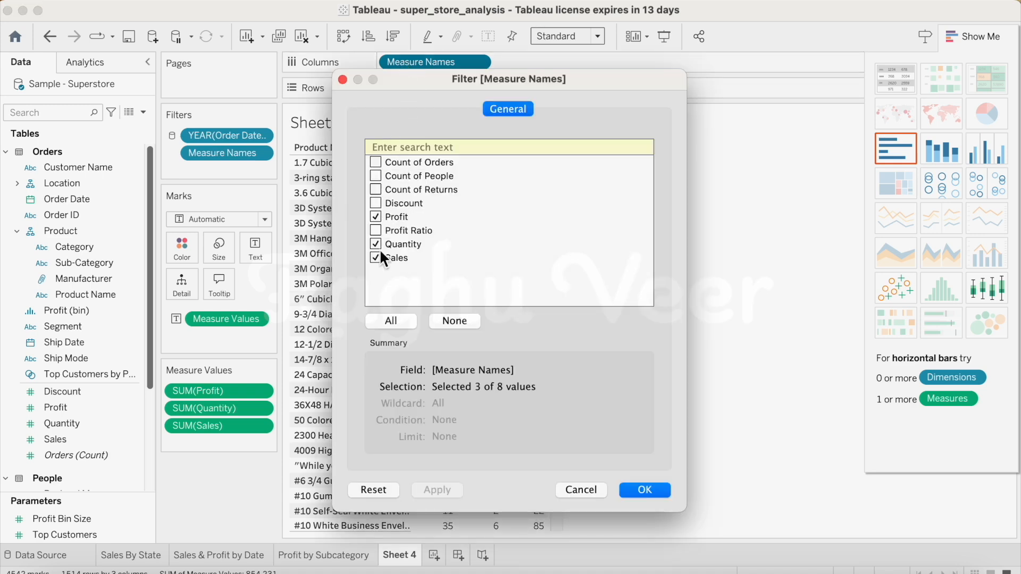
pyautogui.click(645, 489)
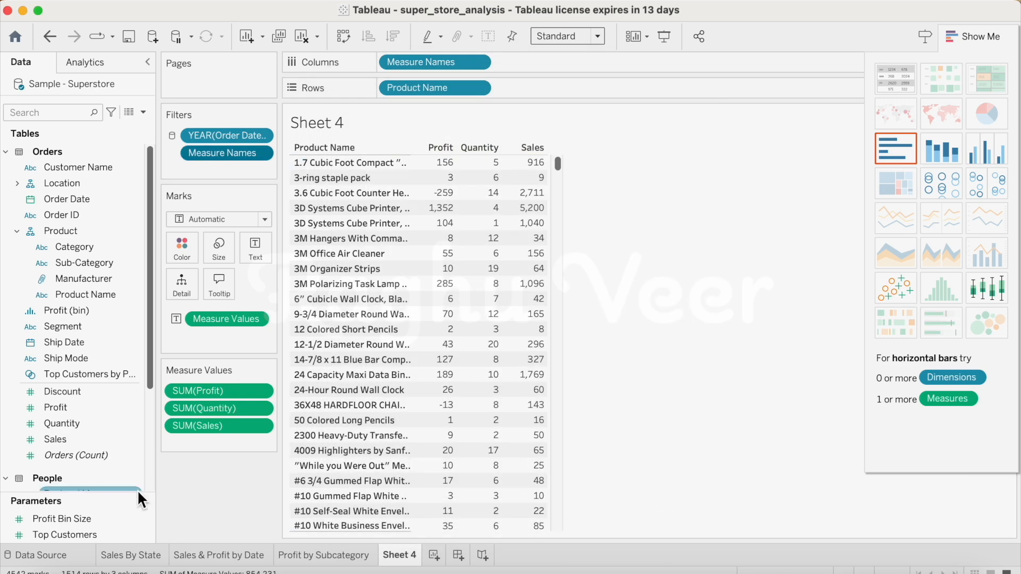
# - Set the product table to Fit Width and hide the Show Me chart suggestions
pyautogui.click(596, 37)
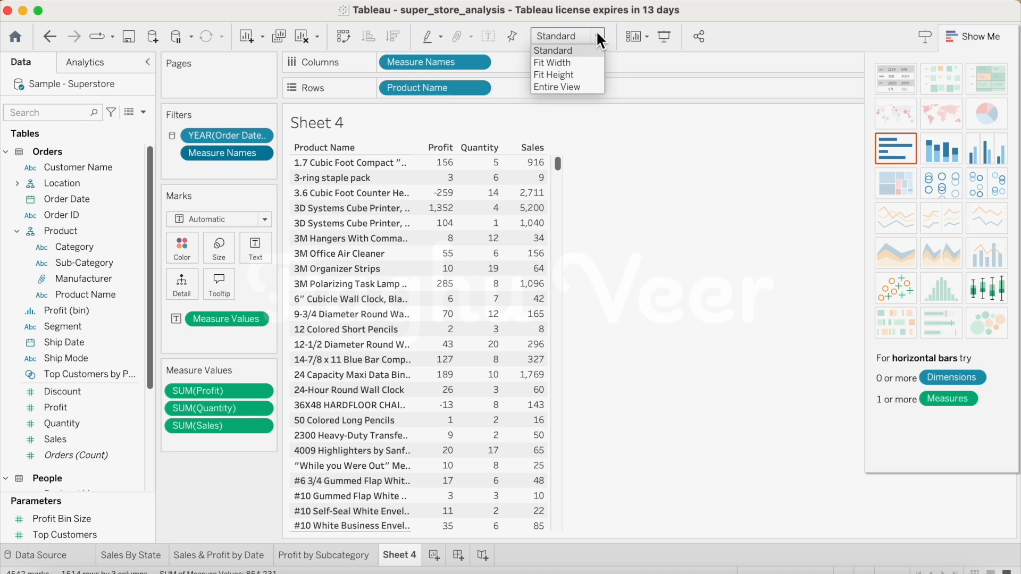
pyautogui.click(565, 63)
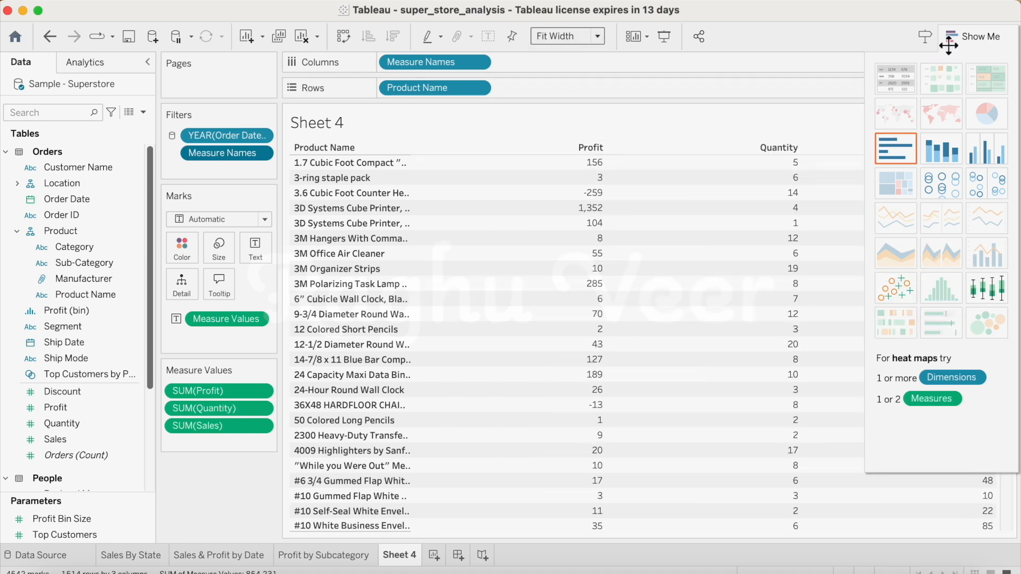
pyautogui.click(957, 38)
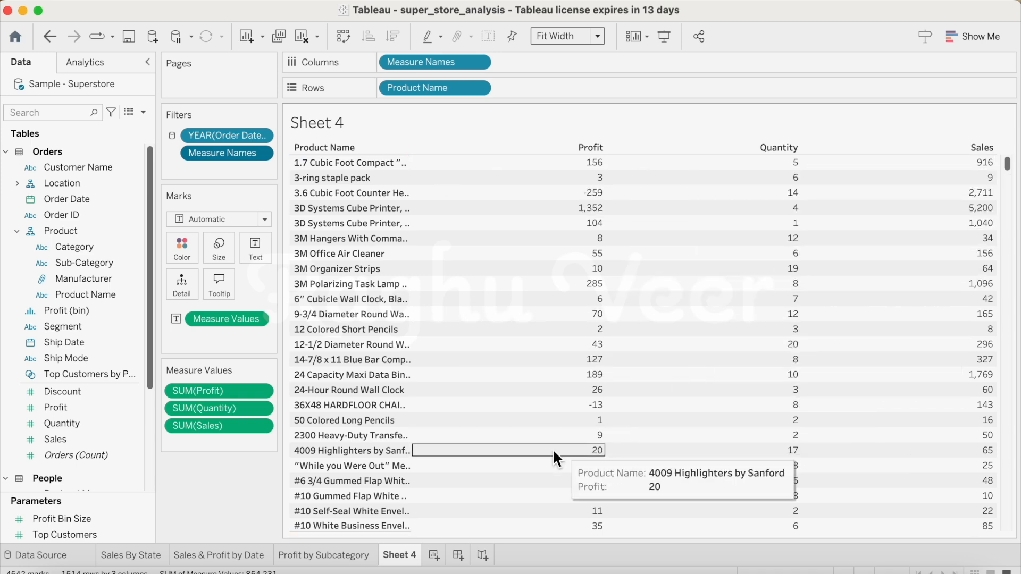
pyautogui.scroll(-10, 379, 400)
pyautogui.scroll(10, 379, 400)
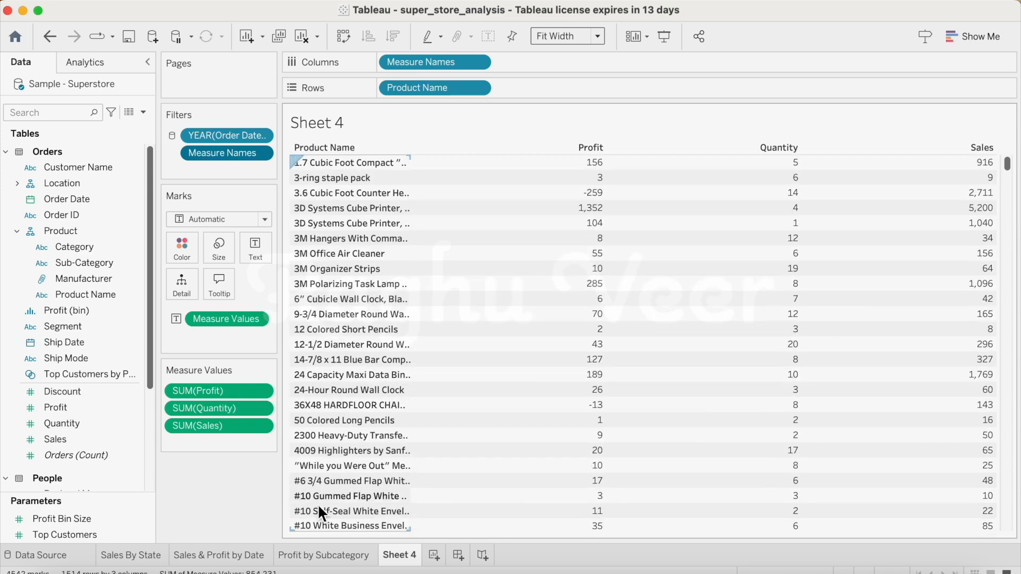
# - Rename the Sheet 4 worksheet as "Details by Product"
pyautogui.rightClick(393, 555)
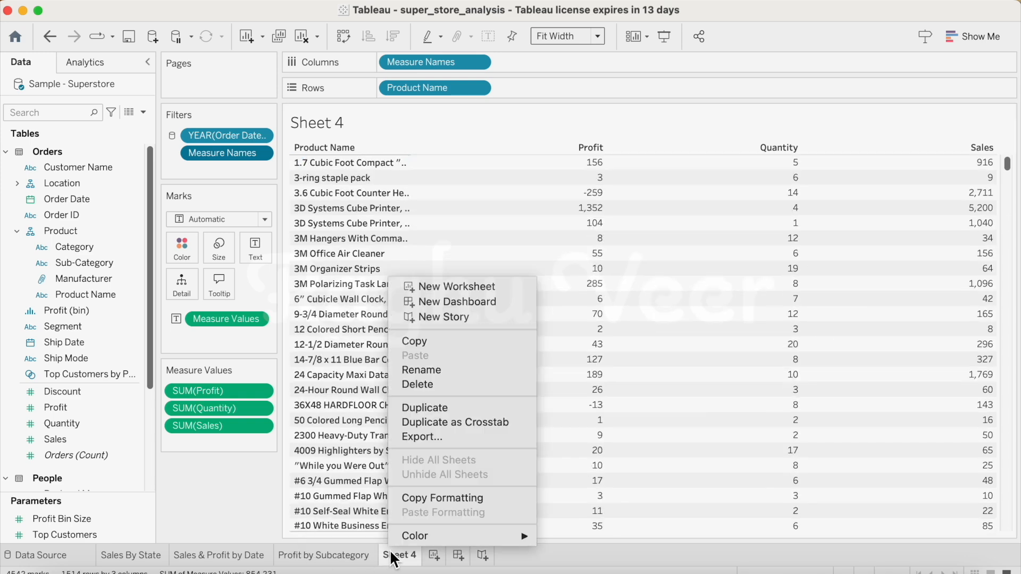
pyautogui.click(455, 368)
pyautogui.write('De')
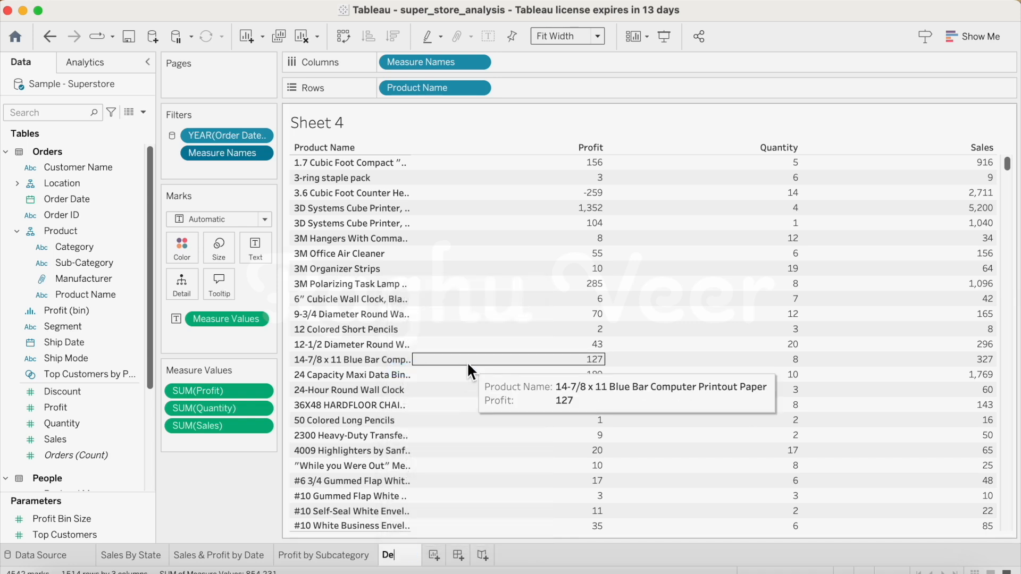
pyautogui.write('tails by Product')
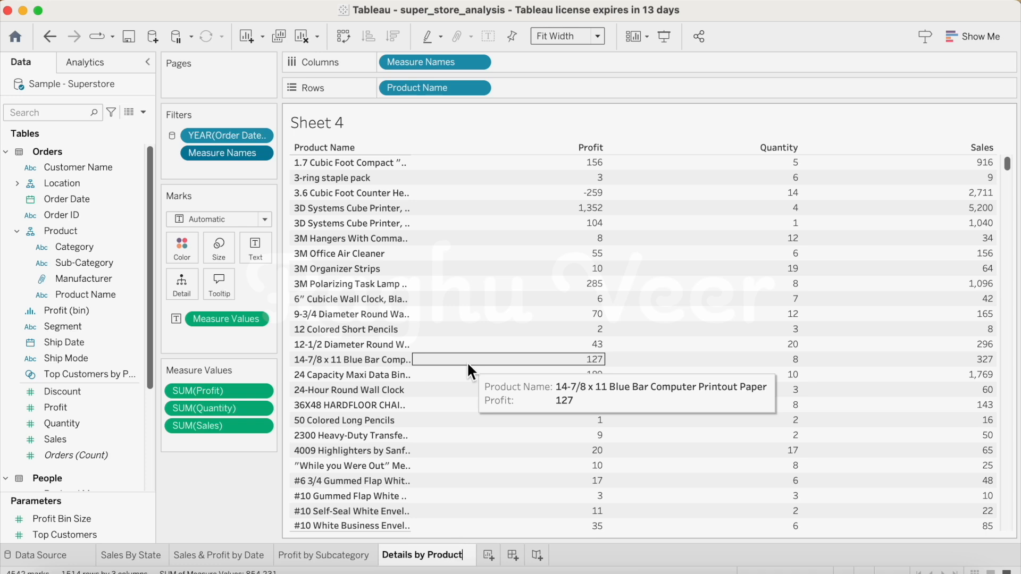
pyautogui.click(582, 551)
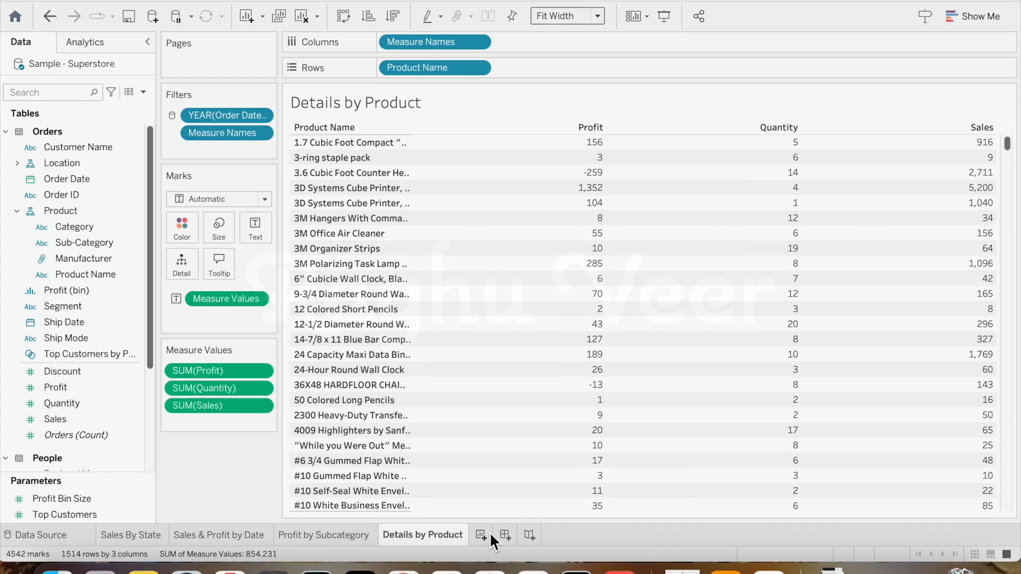
# - Create a new dashboard and add a tiled vertical container that fills it
pyautogui.click(504, 534)
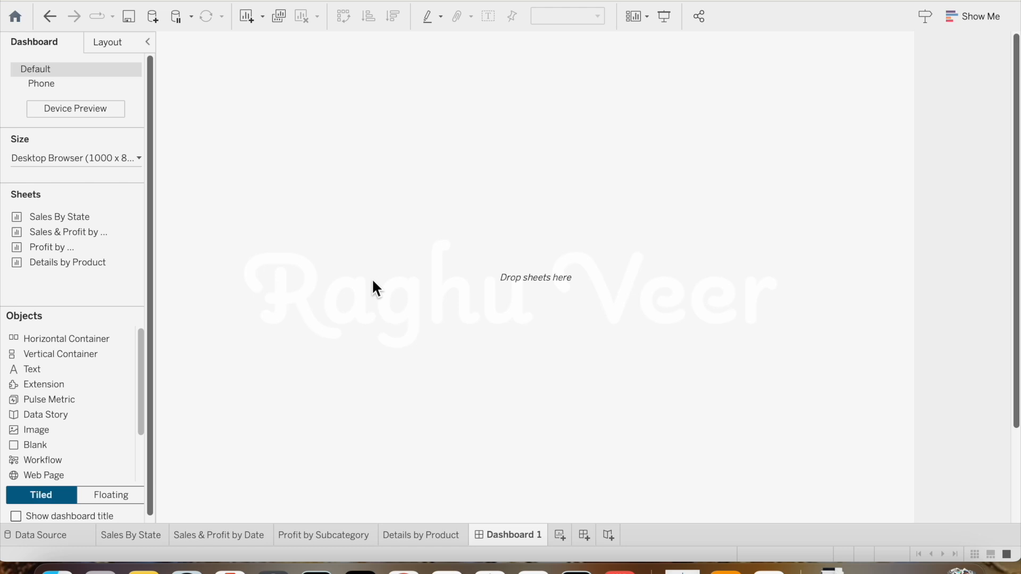
pyautogui.click(102, 45)
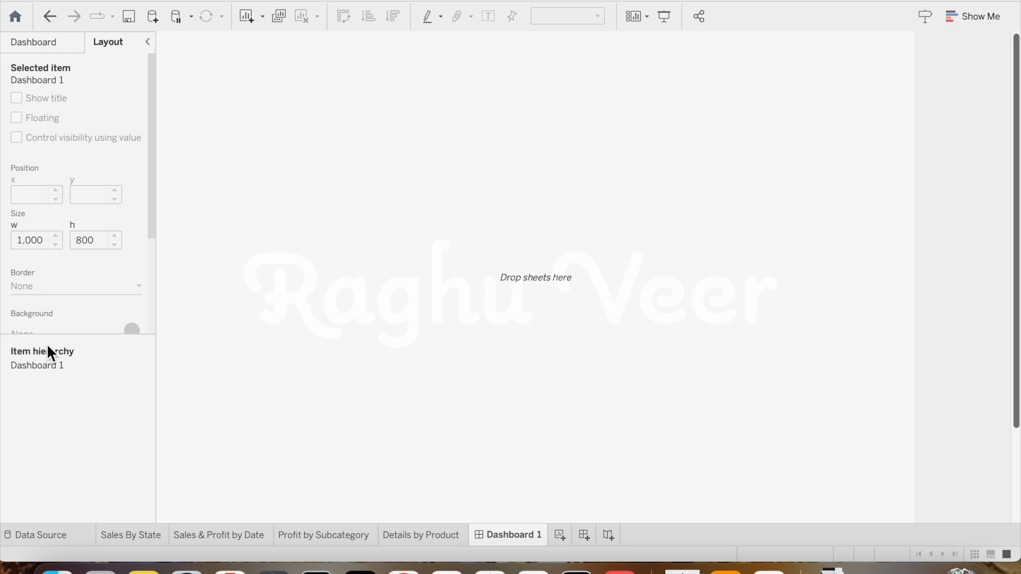
pyautogui.click(63, 42)
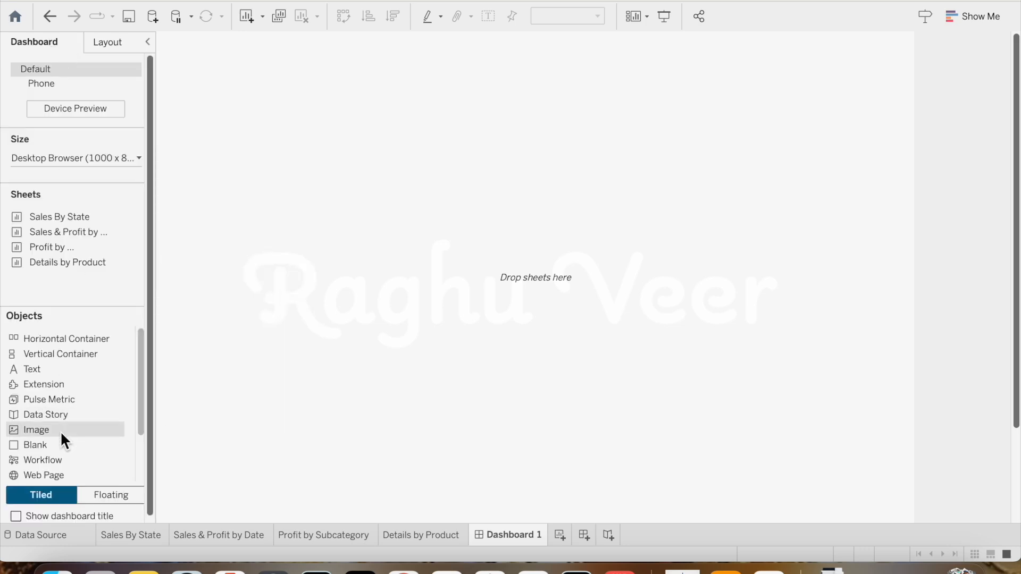
pyautogui.moveTo(65, 355); pyautogui.dragTo(391, 307)
pyautogui.scroll(-4, 410, 334)
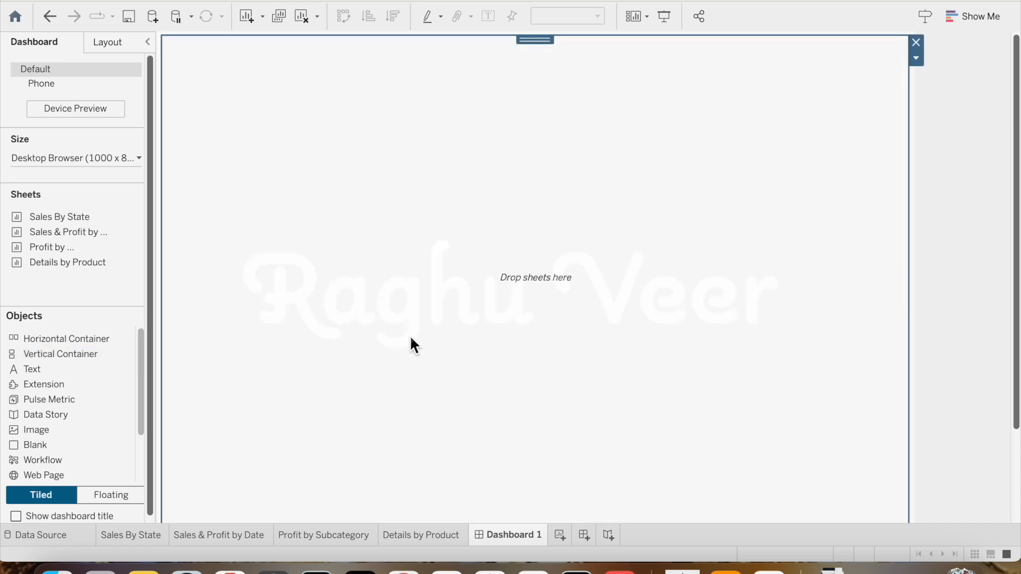
pyautogui.scroll(4, 409, 335)
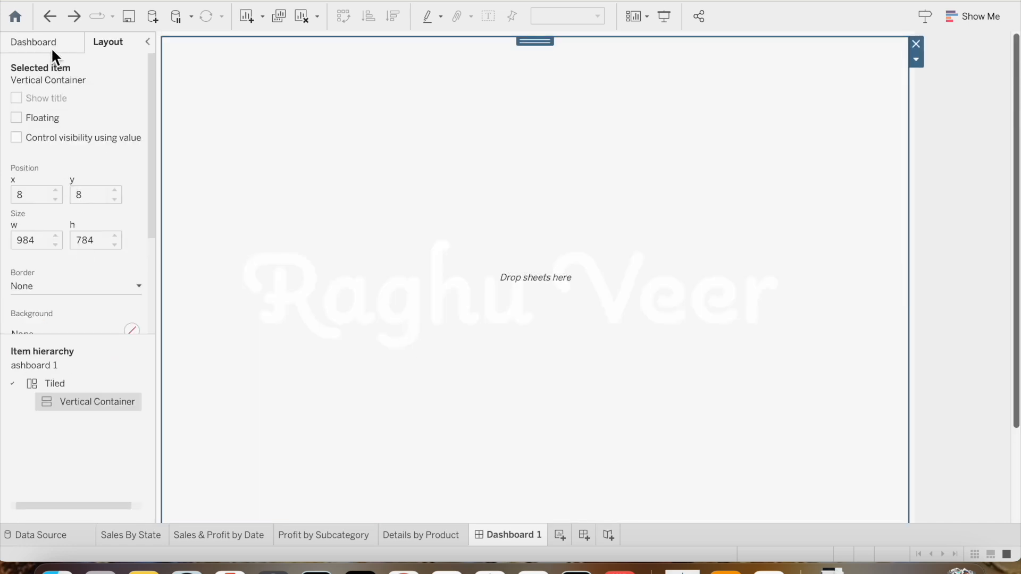
pyautogui.click(50, 46)
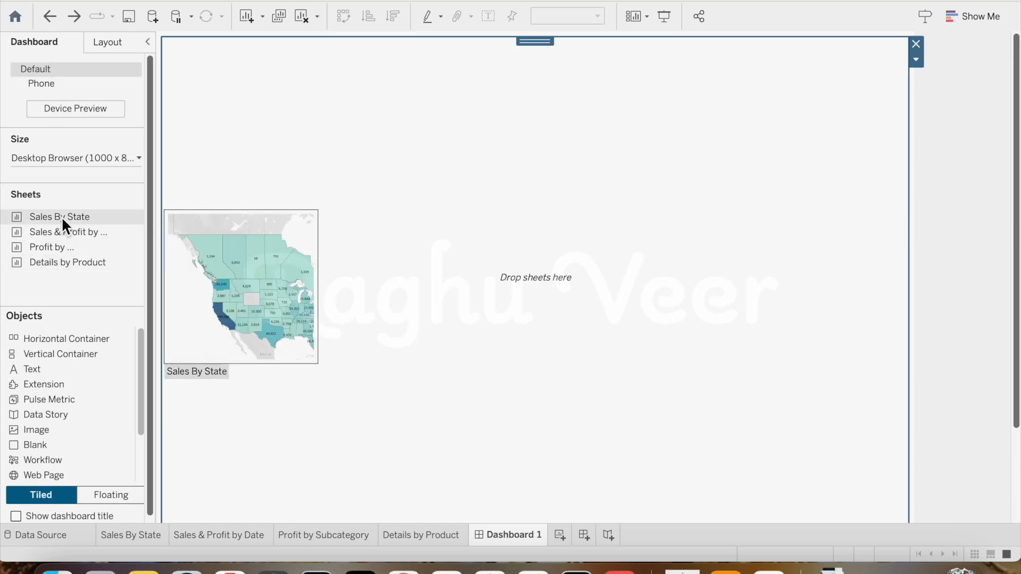
# - Place the Sales By State worksheet in the dashboard's vertical container
pyautogui.moveTo(61, 216); pyautogui.dragTo(269, 254)
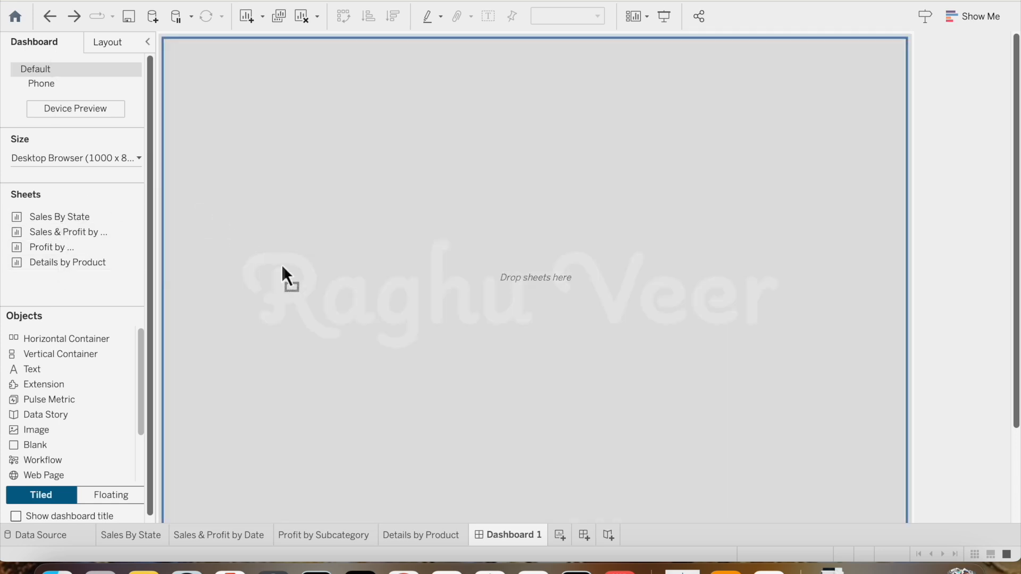
pyautogui.moveTo(486, 68); pyautogui.dragTo(513, 312)
pyautogui.moveTo(518, 416); pyautogui.dragTo(517, 417)
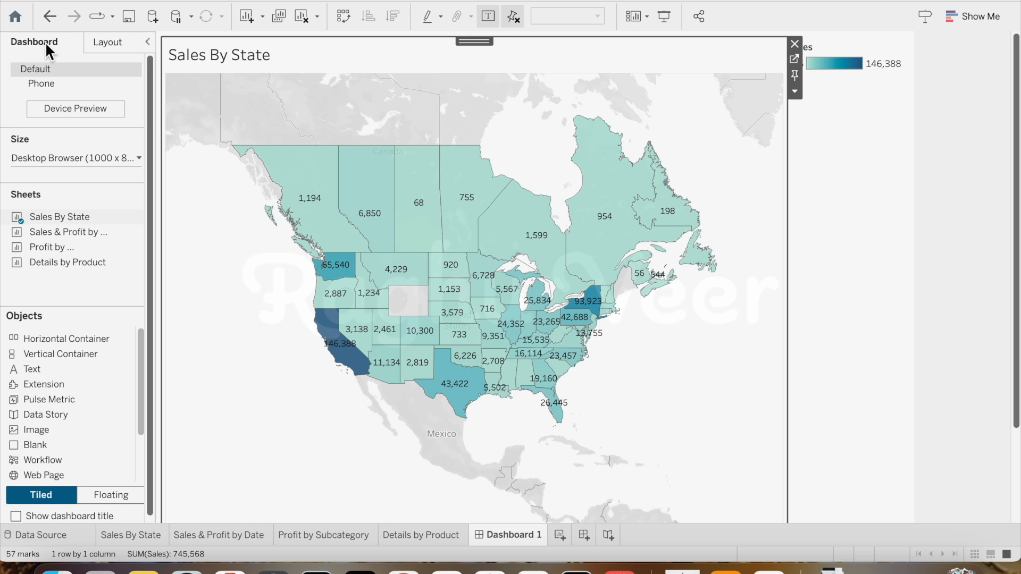
# - Add a horizontal container below the Sales By State map, inside the vertical container
pyautogui.moveTo(52, 338)
pyautogui.mouseDown()
pyautogui.moveTo(356, 471)
pyautogui.moveTo(429, 527)
pyautogui.moveTo(448, 501)
pyautogui.moveTo(451, 513)
pyautogui.moveTo(168, 267)
pyautogui.moveTo(31, 368)
pyautogui.moveTo(32, 336)
pyautogui.mouseUp()
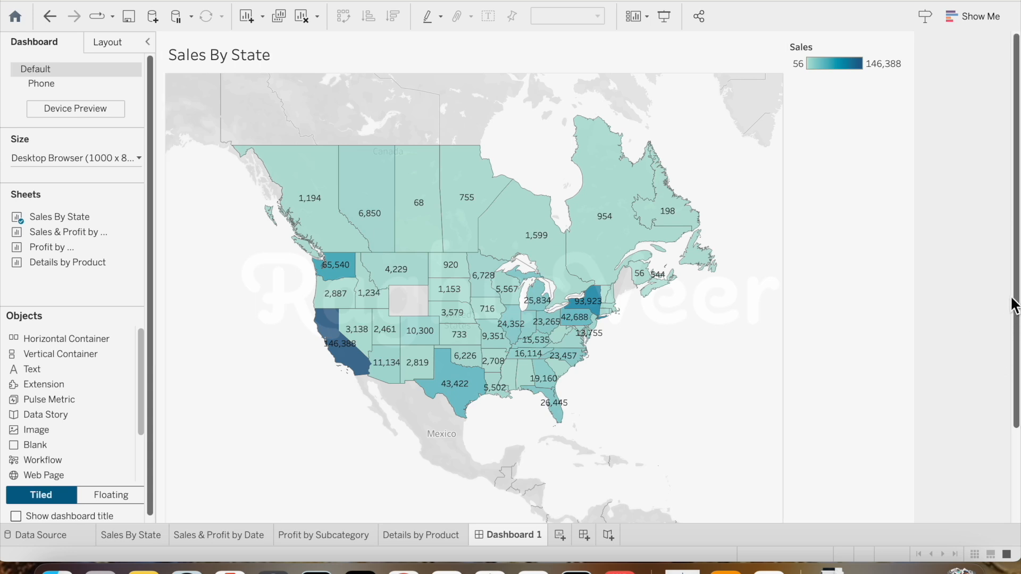
pyautogui.scroll(-4, 1016, 292)
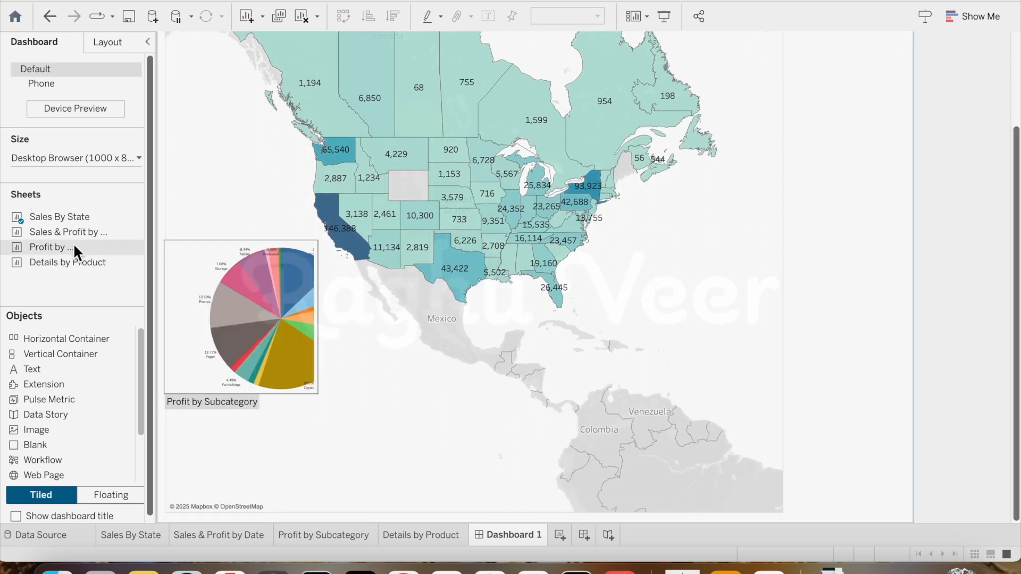
pyautogui.moveTo(62, 341); pyautogui.dragTo(371, 485)
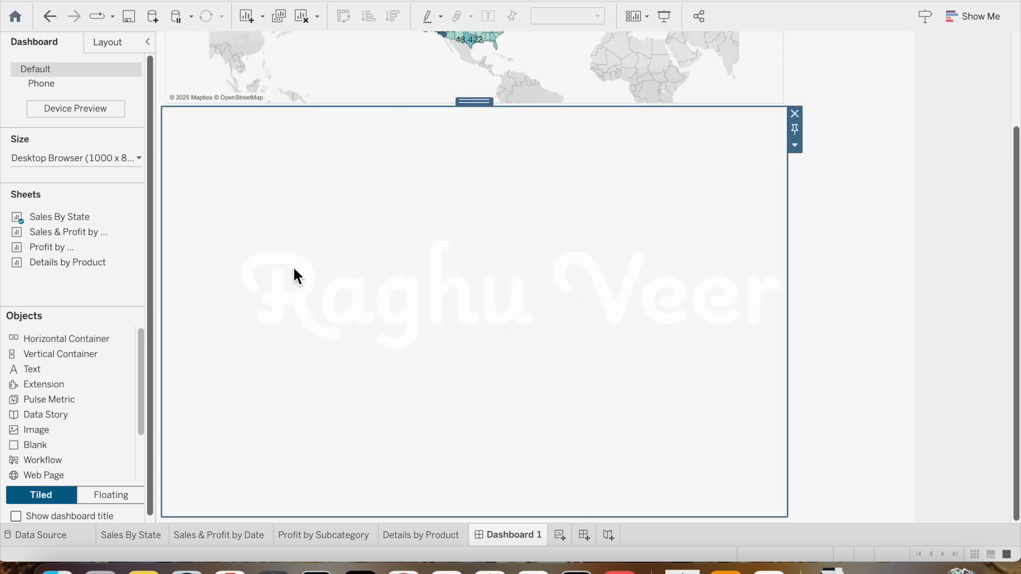
pyautogui.scroll(3, 295, 269)
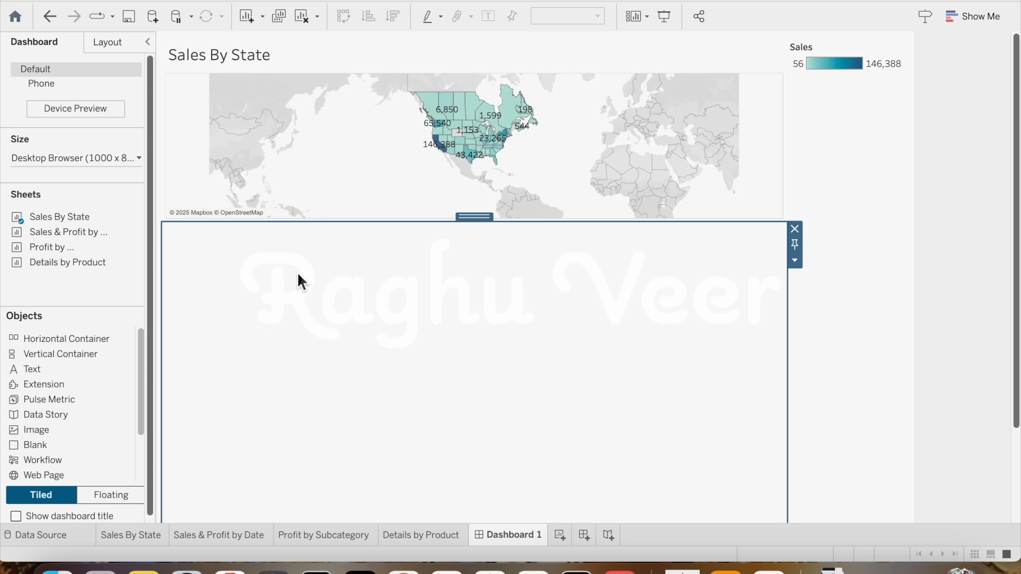
# - Place the Sales & Profit by Date worksheet in the horizontal container below the map
pyautogui.click(94, 232)
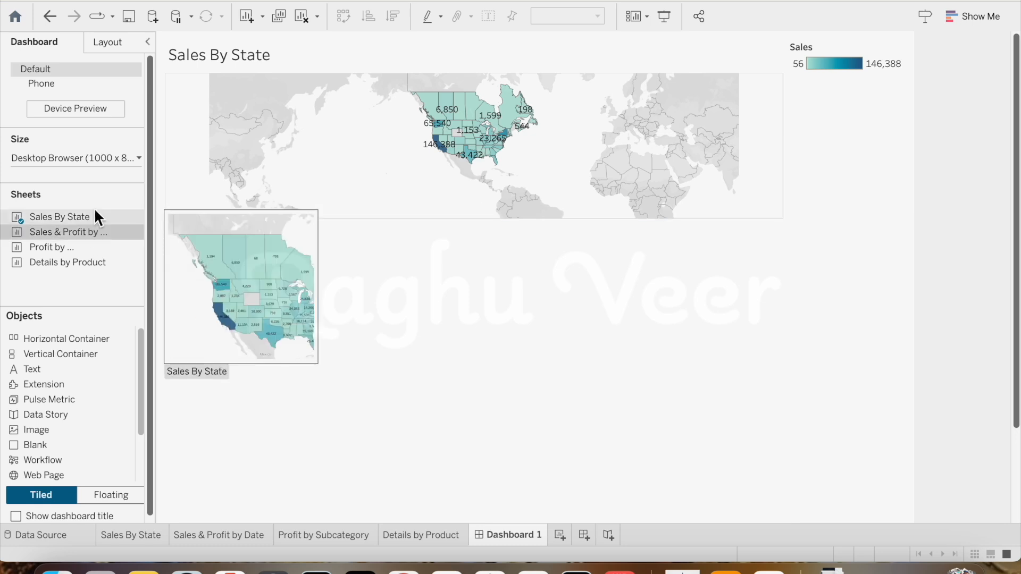
pyautogui.click(114, 49)
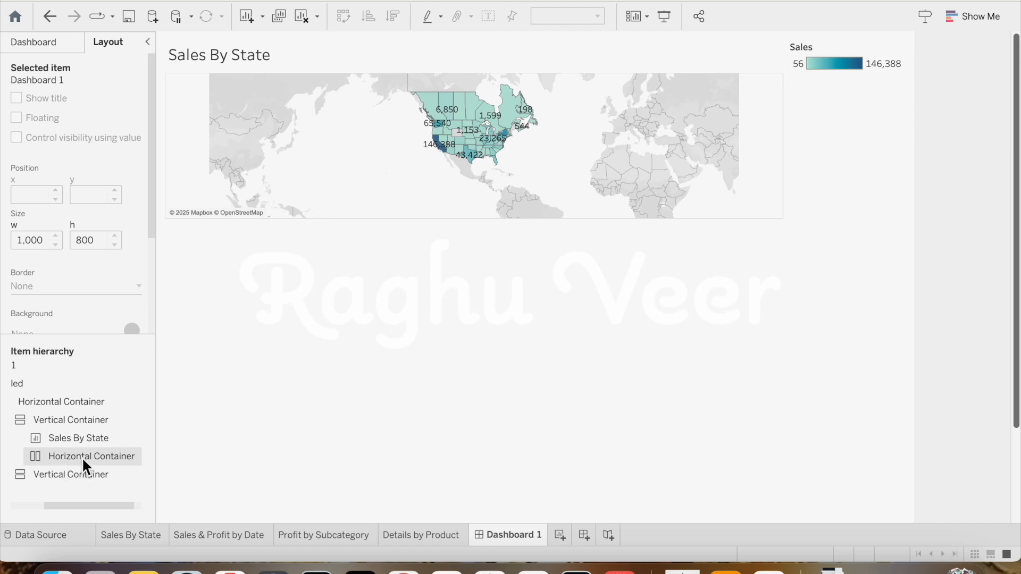
pyautogui.click(63, 43)
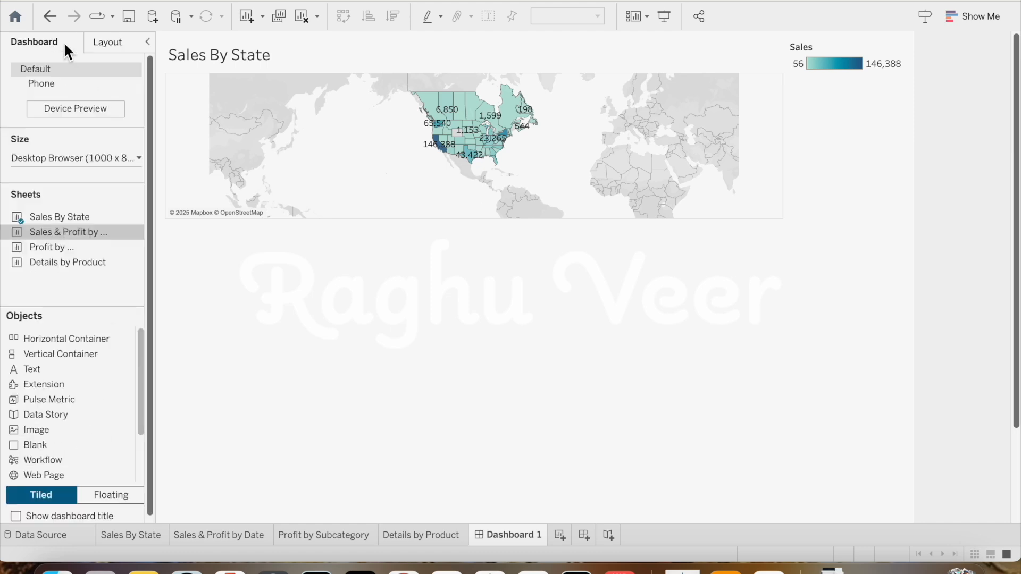
pyautogui.click(338, 297)
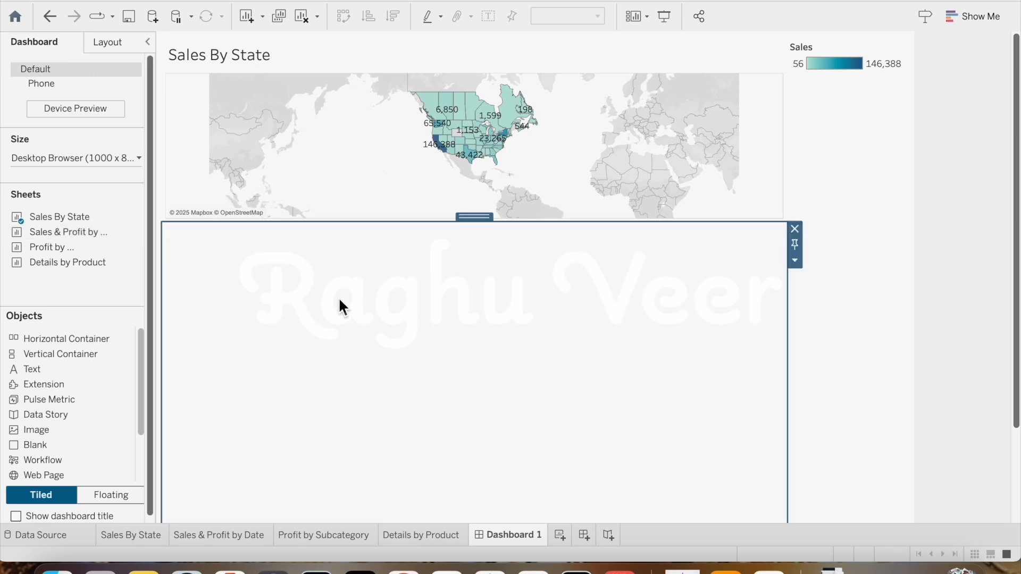
pyautogui.moveTo(57, 231); pyautogui.dragTo(257, 330)
pyautogui.moveTo(187, 337); pyautogui.dragTo(187, 337)
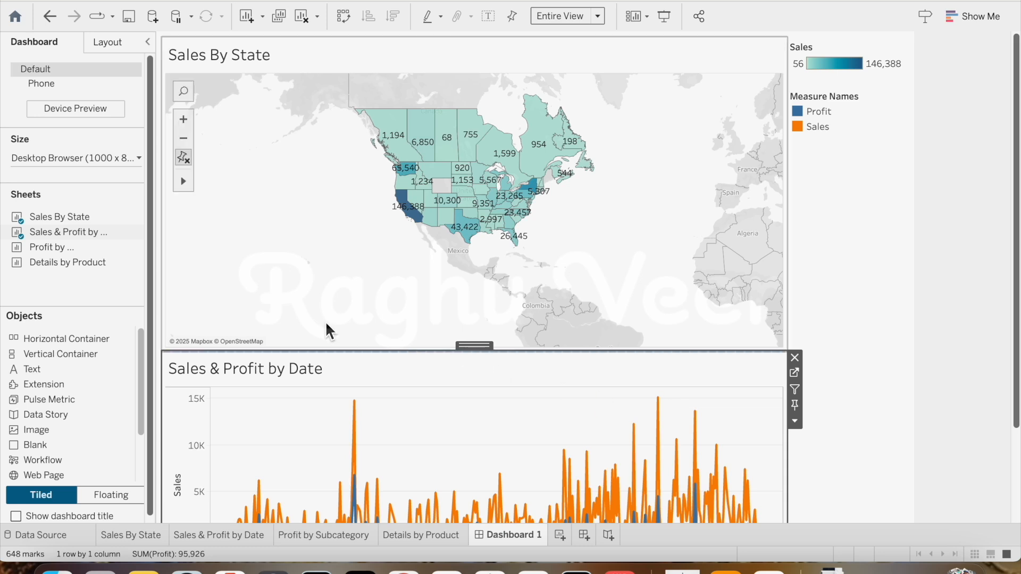
# - Place the Profit by Subcategory worksheet to the right of Sales & Profit by Date in the lower horizontal container
pyautogui.moveTo(52, 249)
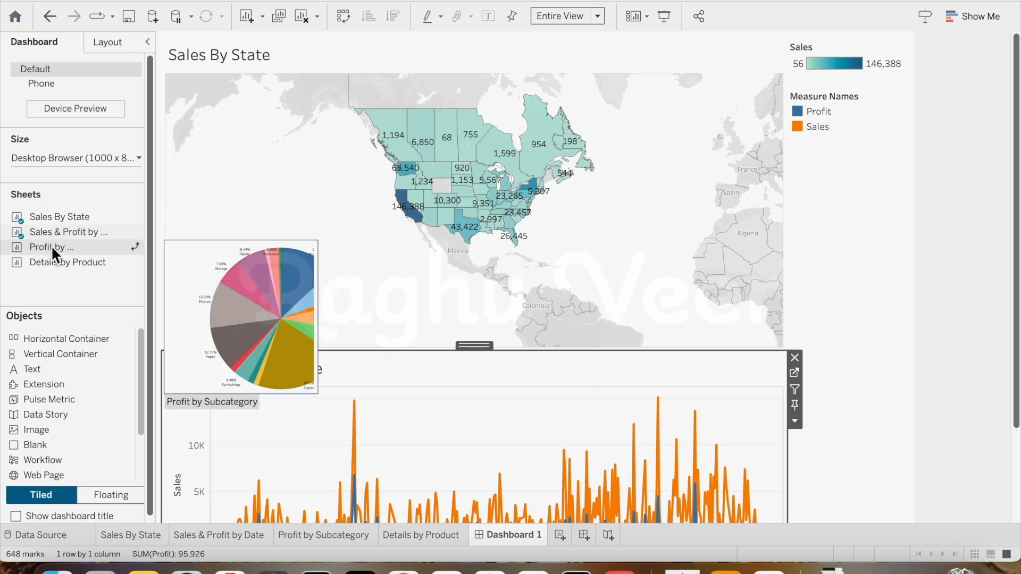
pyautogui.moveTo(52, 249); pyautogui.dragTo(772, 425)
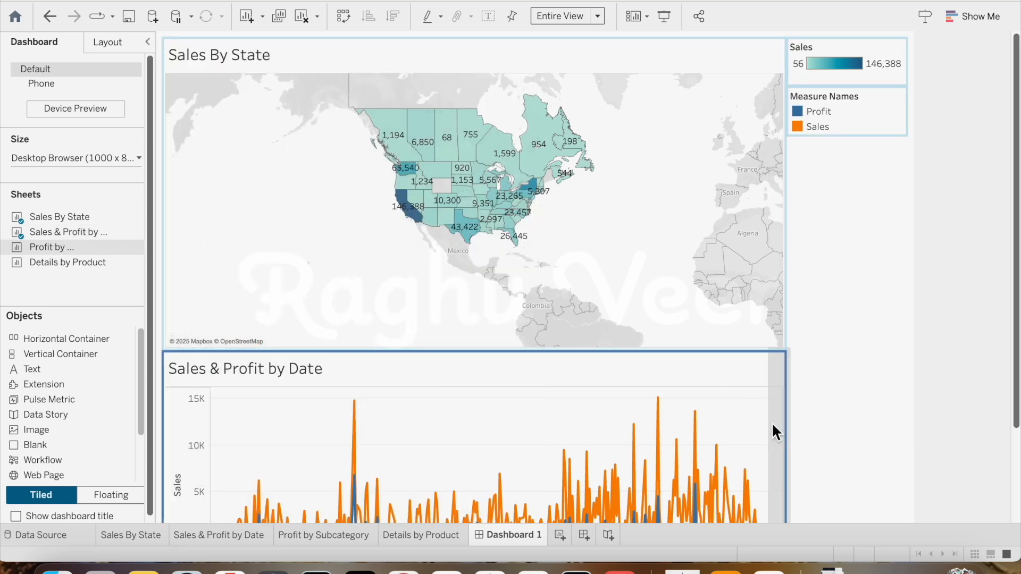
pyautogui.moveTo(772, 426); pyautogui.dragTo(772, 425)
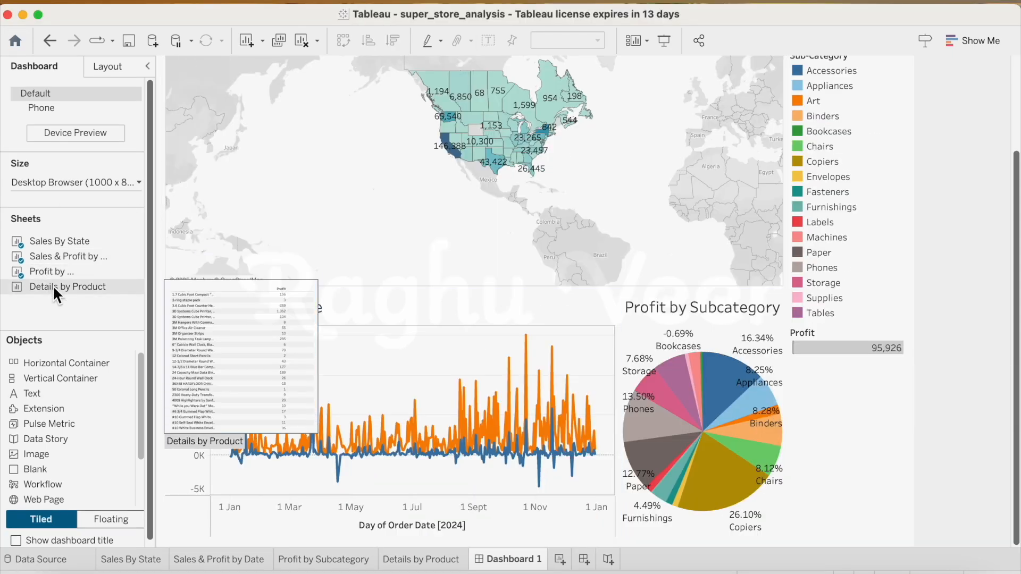
# - Place the Details by Product worksheet at the right end of the lower row and widen it so its columns are readable
pyautogui.moveTo(71, 285)
pyautogui.moveTo(65, 284); pyautogui.dragTo(764, 359)
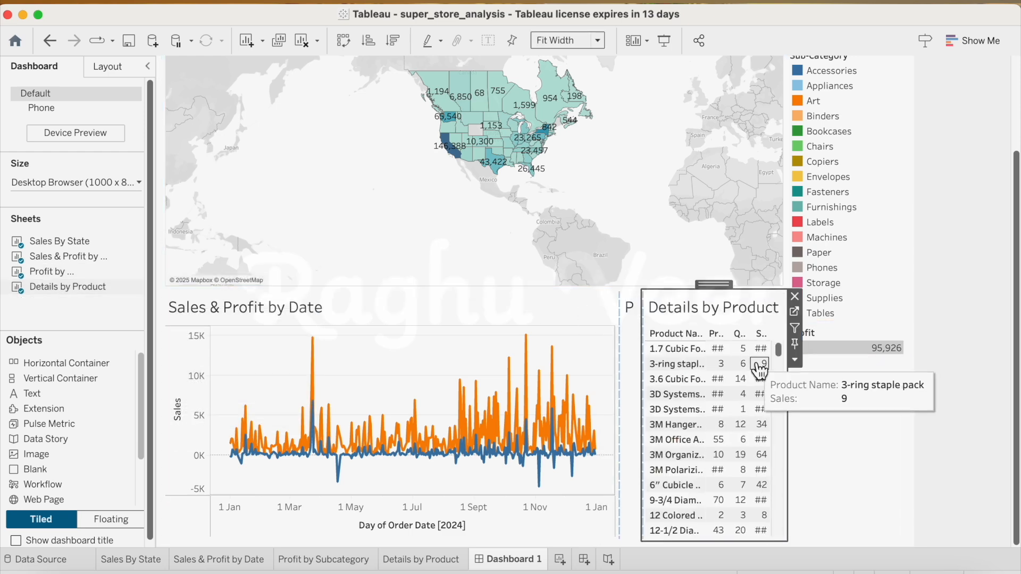
pyautogui.moveTo(620, 351)
pyautogui.mouseDown()
pyautogui.moveTo(488, 353)
pyautogui.moveTo(603, 353)
pyautogui.mouseUp()
pyautogui.moveTo(550, 439)
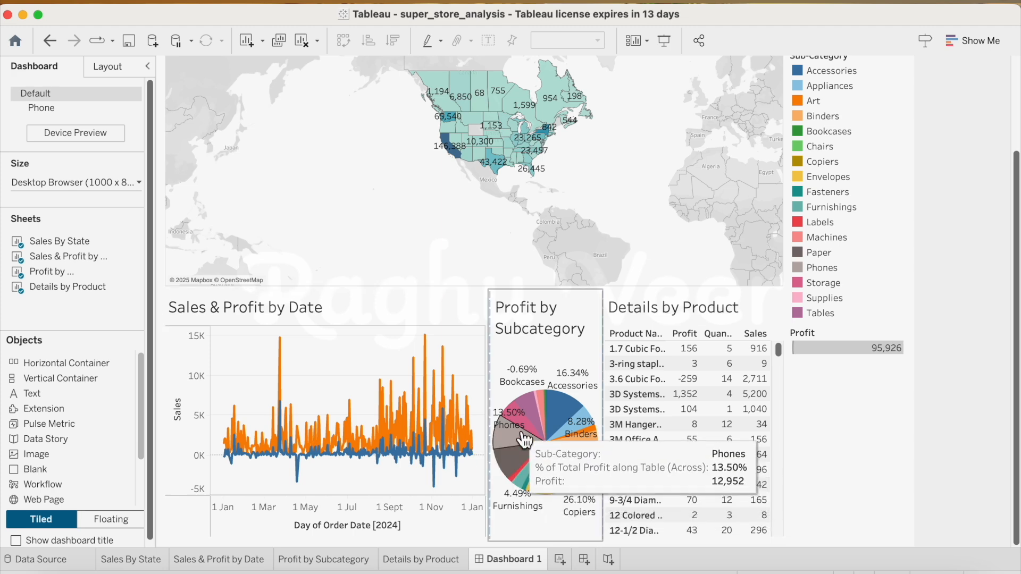
# - Reduce the height of the Sales By State map so the lower row of charts gets more room
pyautogui.scroll(4, 258, 431)
pyautogui.scroll(-3, 257, 426)
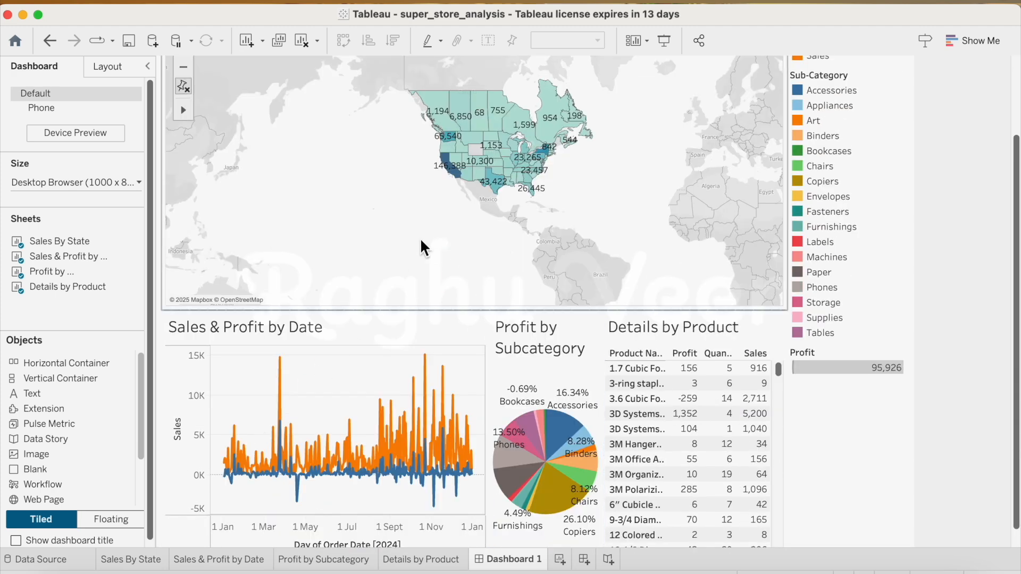
pyautogui.scroll(3, 529, 217)
pyautogui.scroll(3, 863, 96)
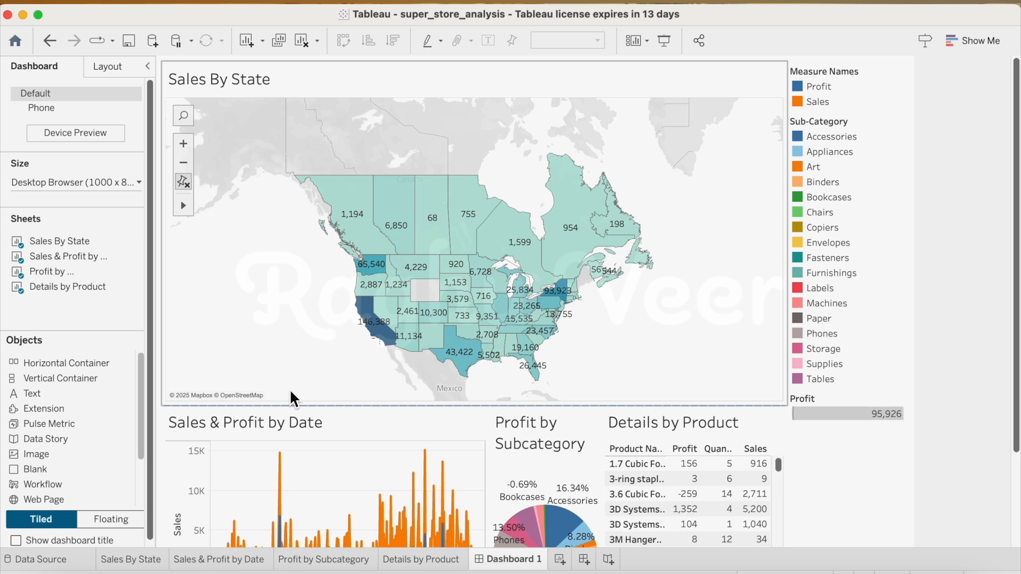
pyautogui.moveTo(291, 405); pyautogui.dragTo(529, 274)
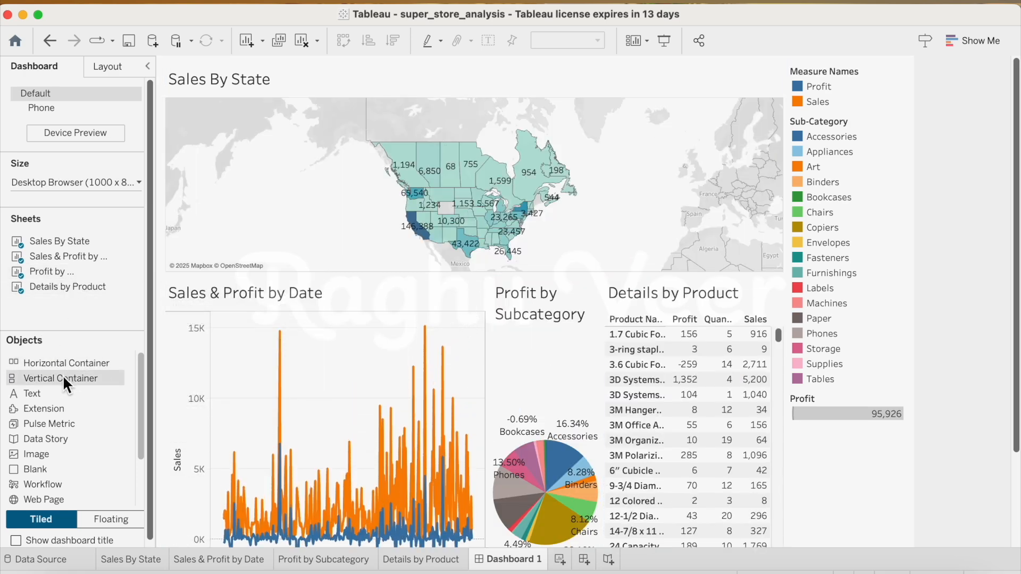
# - Add a vertical container between the Sales & Profit by Date chart and the pie, and move the Measure Names legend into it
pyautogui.moveTo(63, 375); pyautogui.dragTo(484, 367)
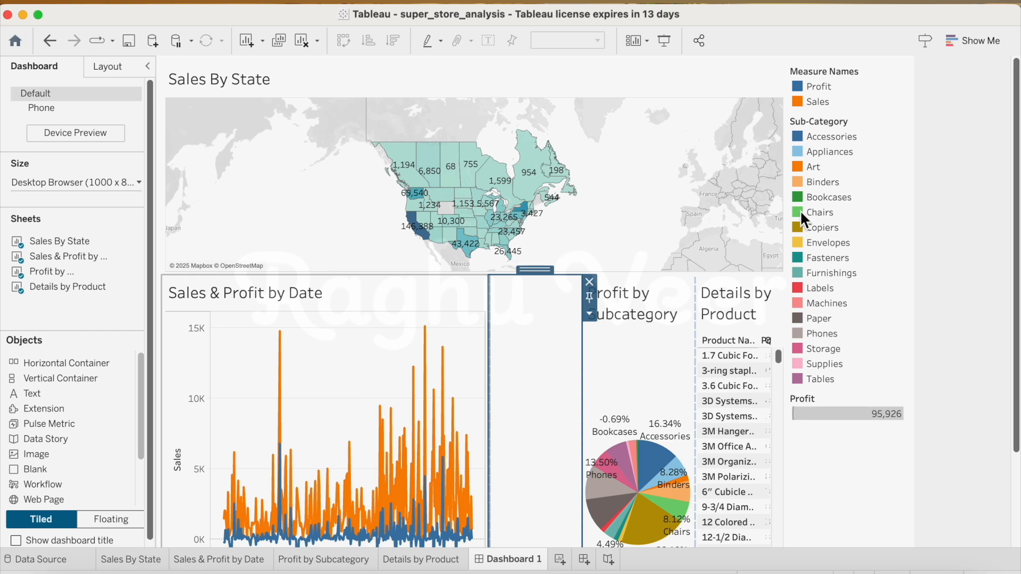
pyautogui.click(824, 87)
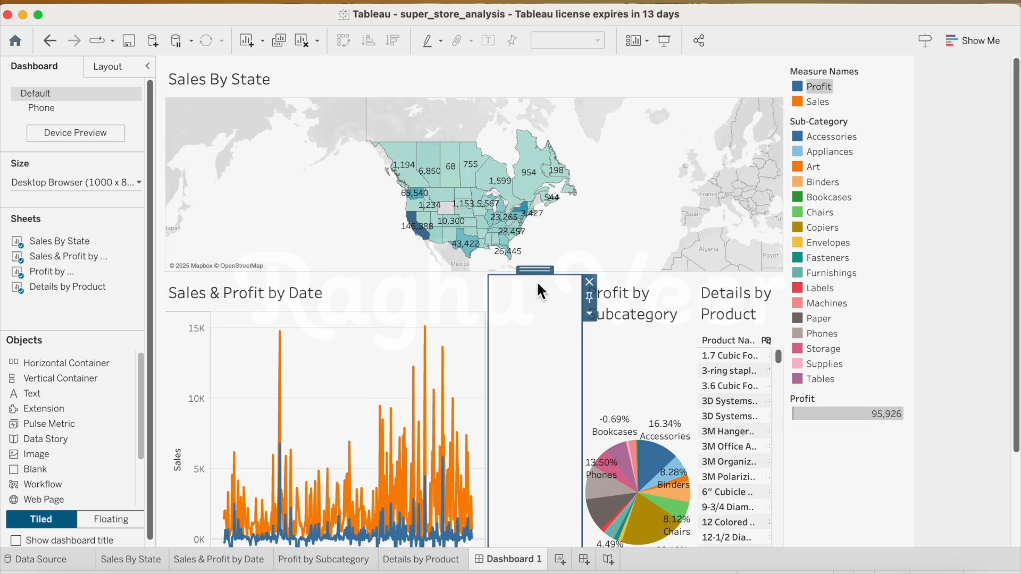
pyautogui.click(875, 66)
pyautogui.moveTo(853, 60); pyautogui.dragTo(515, 294)
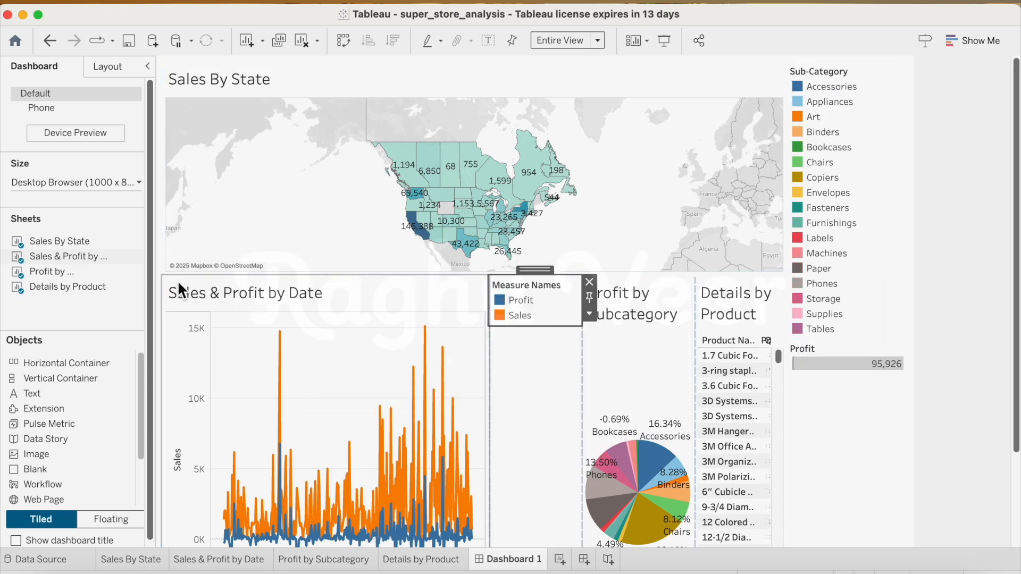
# - Move the Sales & Profit by Date chart below the legend in the new vertical container and narrow that container
pyautogui.click(201, 287)
pyautogui.moveTo(323, 276)
pyautogui.mouseDown()
pyautogui.moveTo(326, 321)
pyautogui.moveTo(521, 369)
pyautogui.mouseUp()
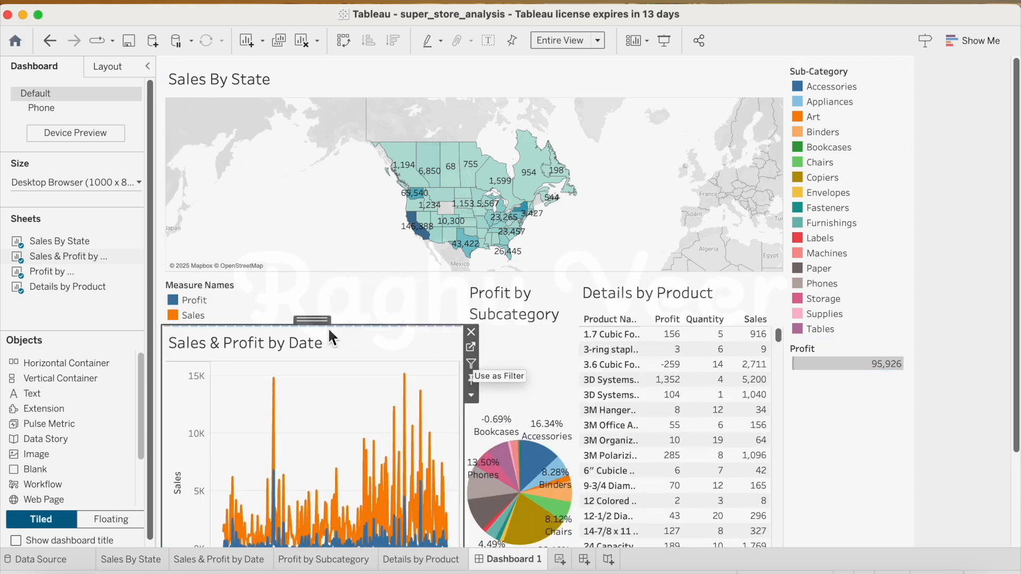
pyautogui.moveTo(462, 310); pyautogui.dragTo(440, 309)
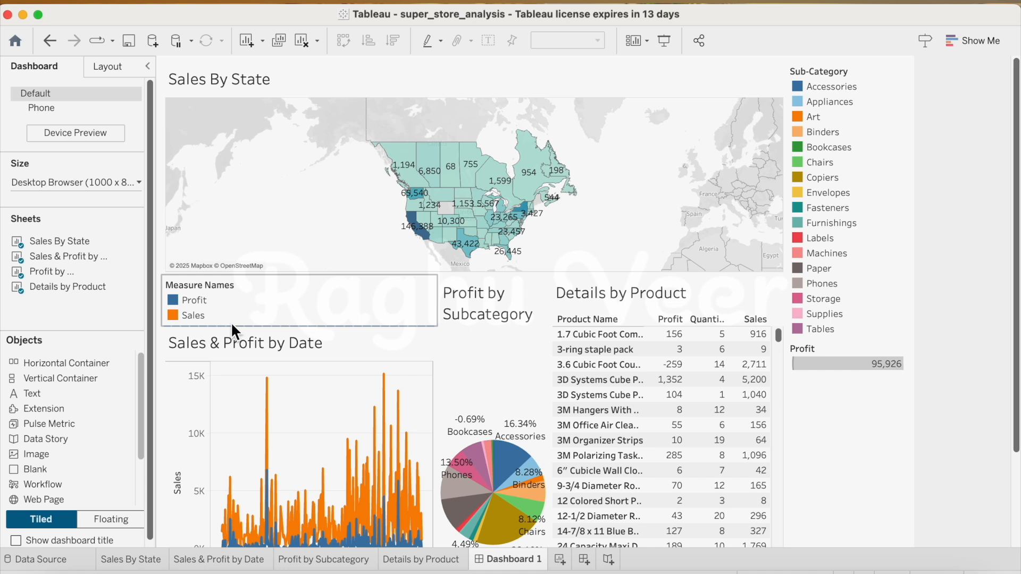
# - Remove the Sub-Category legend and the rest of the legend column from the dashboard
pyautogui.click(860, 69)
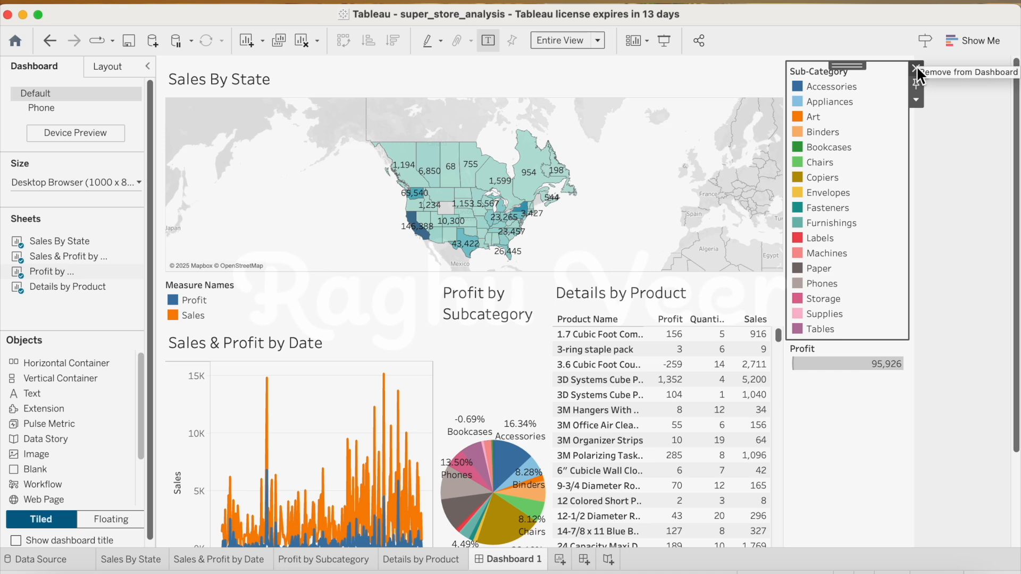
pyautogui.click(916, 68)
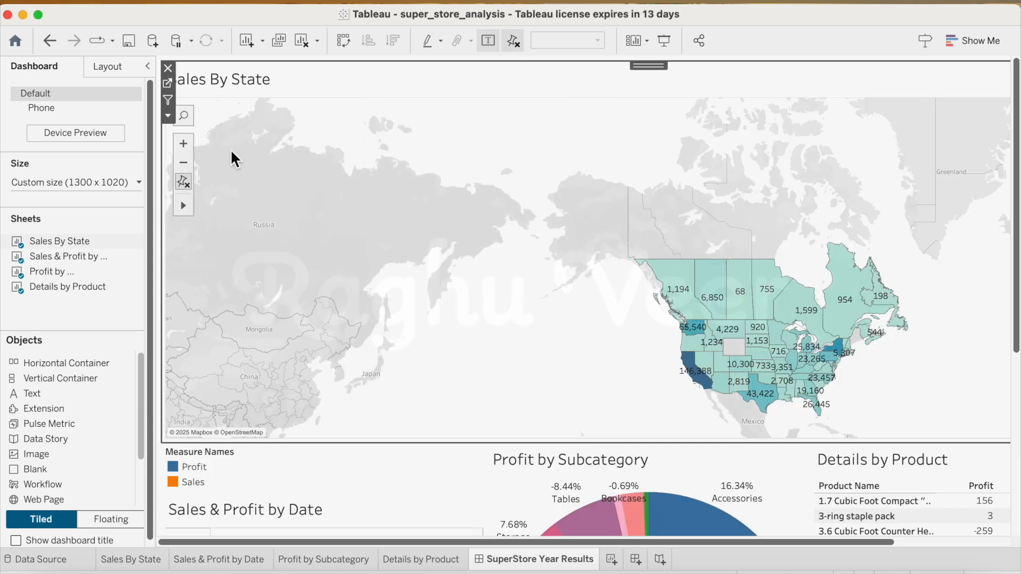
# - Show the Year of Order Date filter of the Sales By State map on the dashboard
pyautogui.click(168, 114)
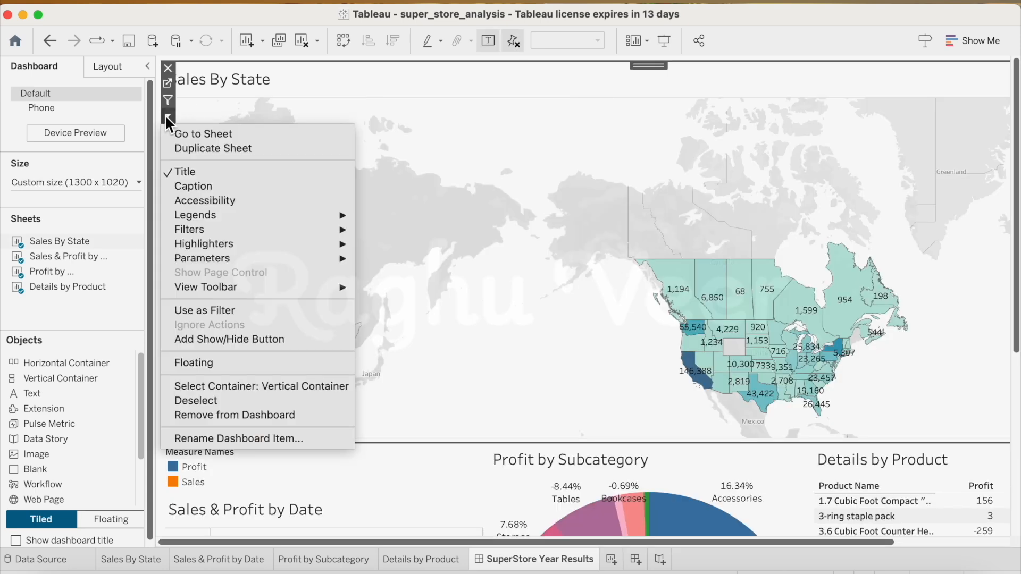
pyautogui.moveTo(203, 228)
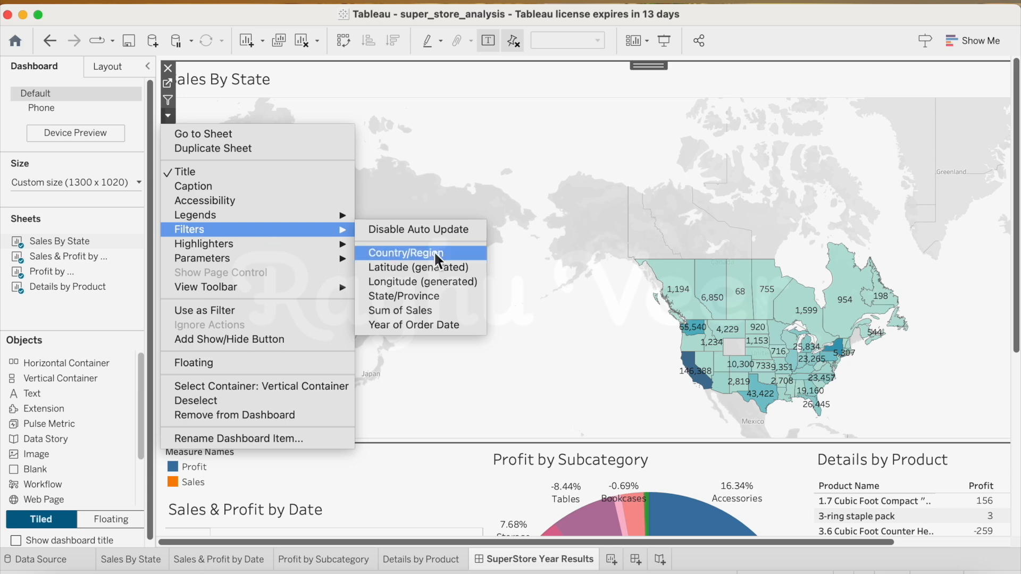
pyautogui.click(417, 324)
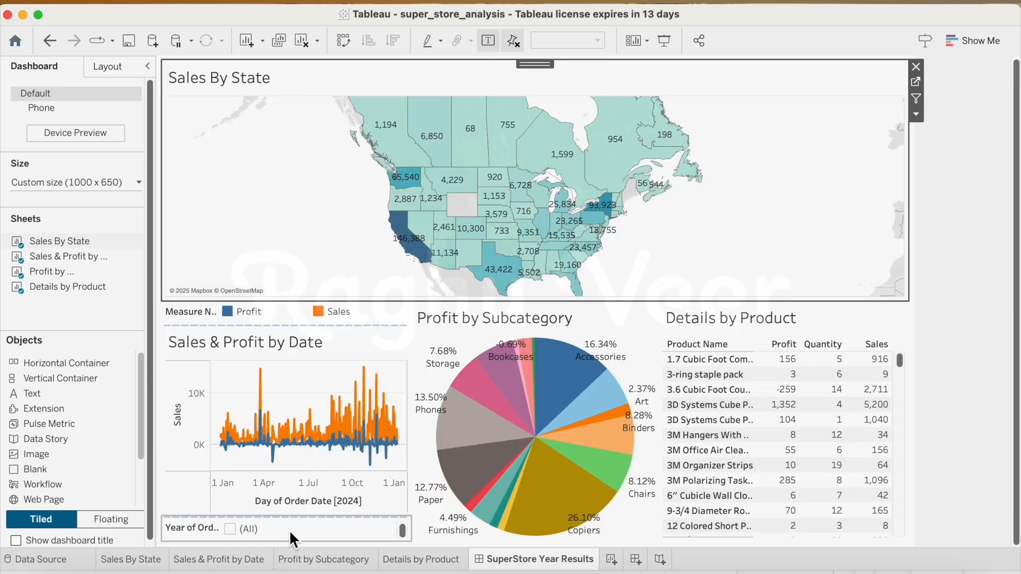
pyautogui.click(289, 529)
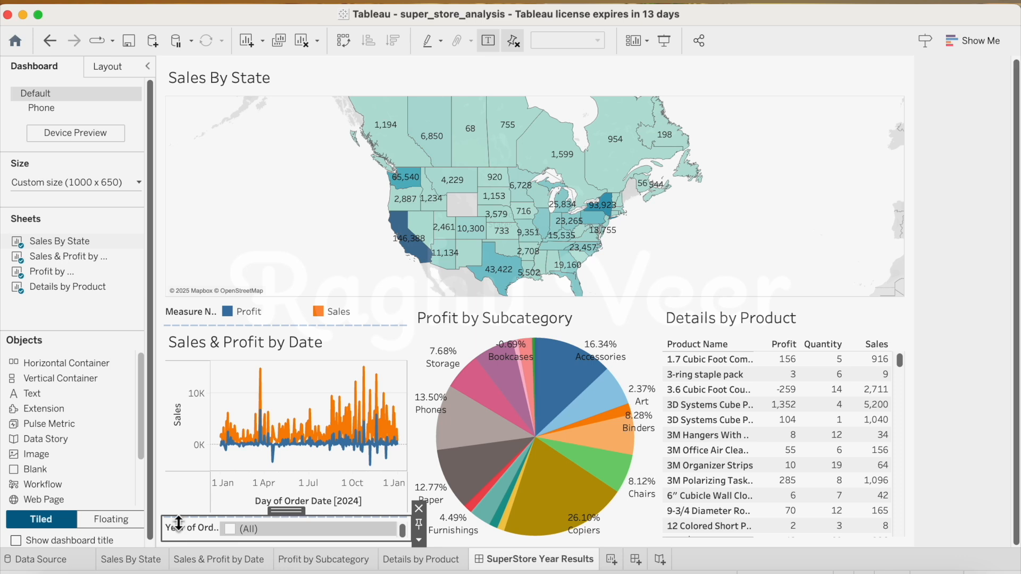
# - Add a horizontal container above the Sales By State map as a header row
pyautogui.click(294, 261)
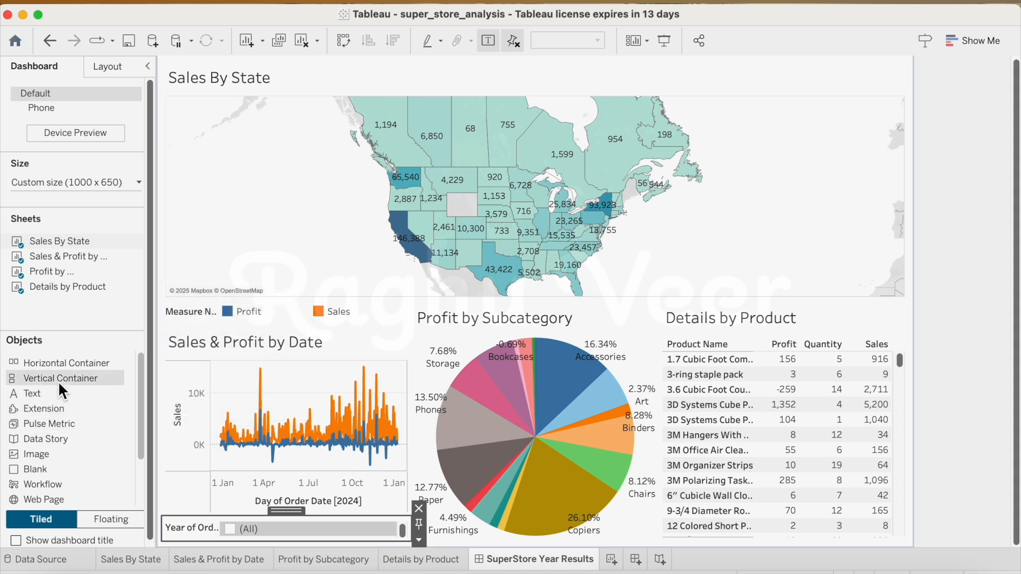
pyautogui.click(267, 175)
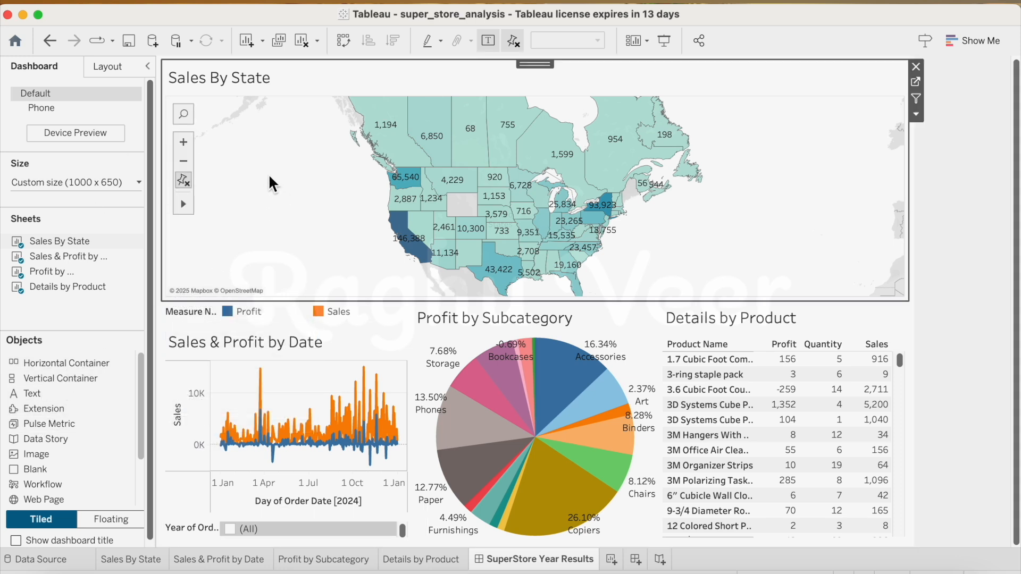
pyautogui.click(91, 367)
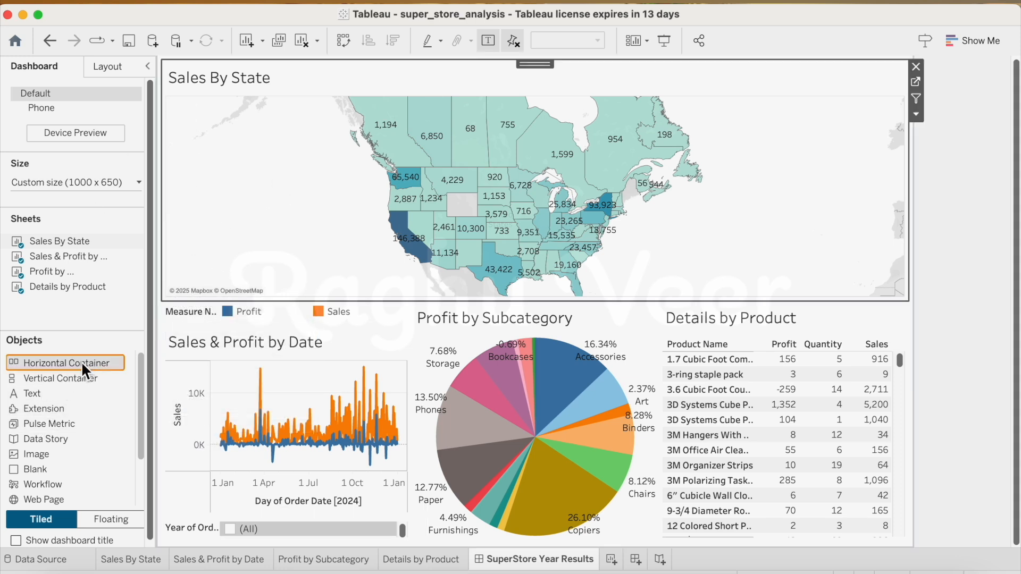
pyautogui.moveTo(81, 366)
pyautogui.mouseDown()
pyautogui.moveTo(206, 217)
pyautogui.moveTo(415, 46)
pyautogui.moveTo(417, 74)
pyautogui.moveTo(421, 58)
pyautogui.mouseUp()
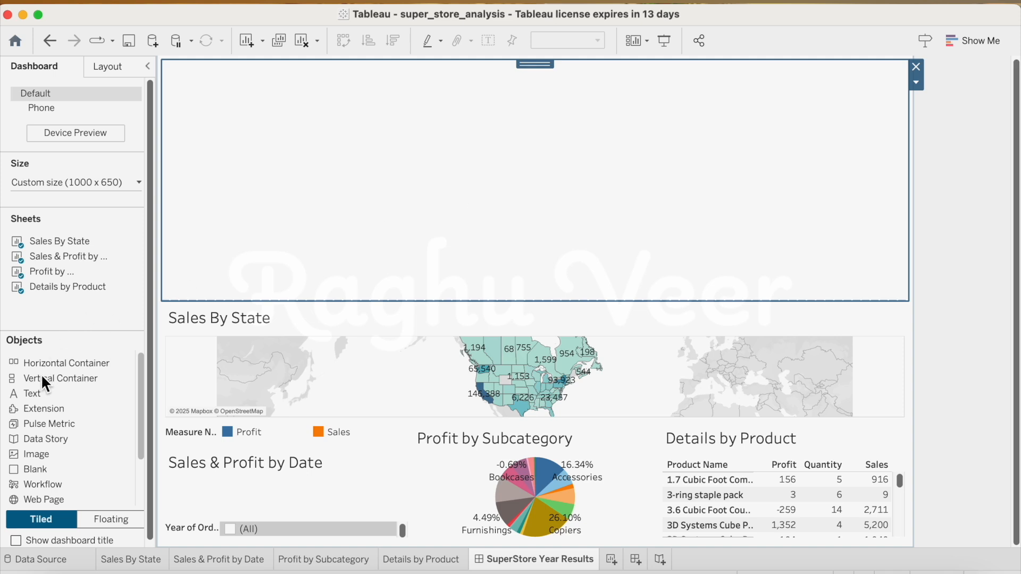
# - Add a text object reading "Super Store Year Results" in the header container
pyautogui.moveTo(58, 376); pyautogui.dragTo(413, 189)
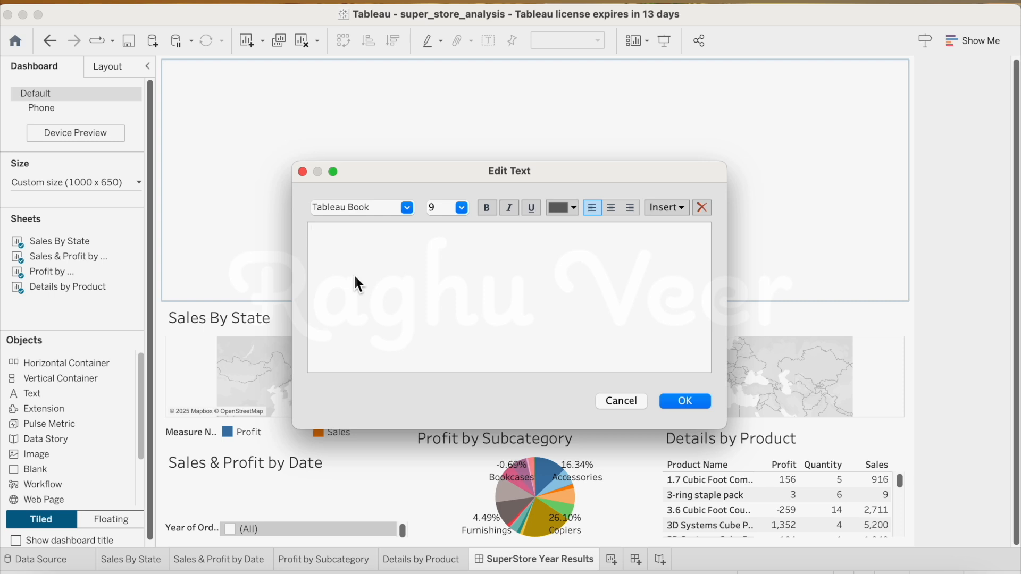
pyautogui.write('Super Store Year Results')
# - Move the Year of Order Date filter into the header container, to the right of the title text
pyautogui.click(202, 529)
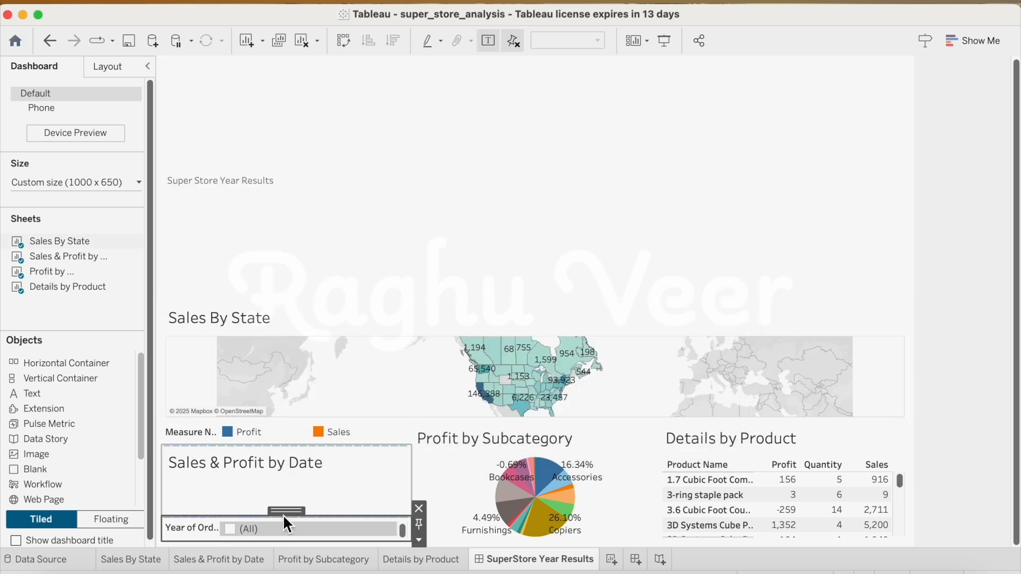
pyautogui.moveTo(289, 513); pyautogui.dragTo(823, 189)
pyautogui.click(432, 216)
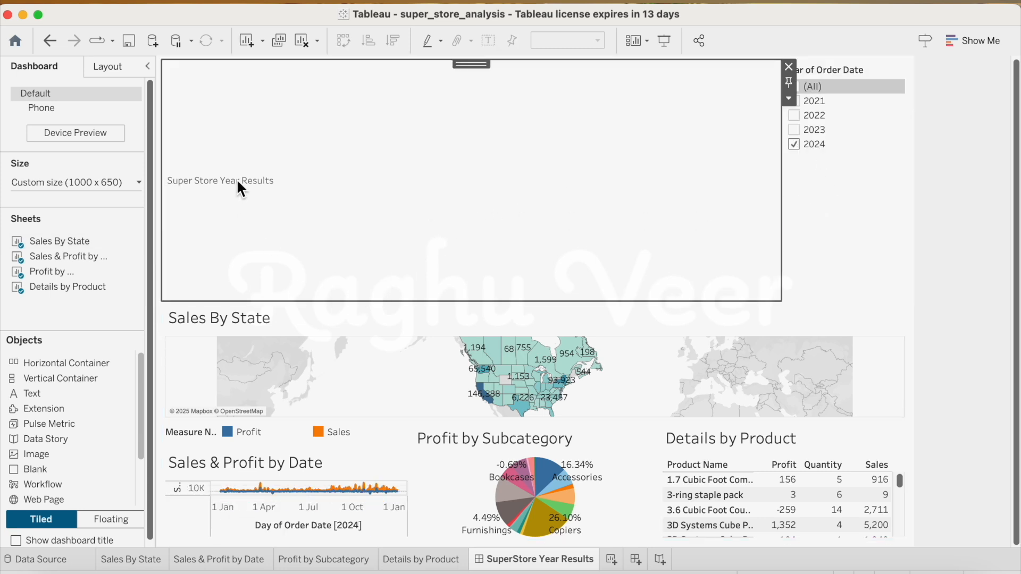
# - Enlarge the "Super Store Year Results" title text and reduce the header container's height
pyautogui.doubleClick(265, 175)
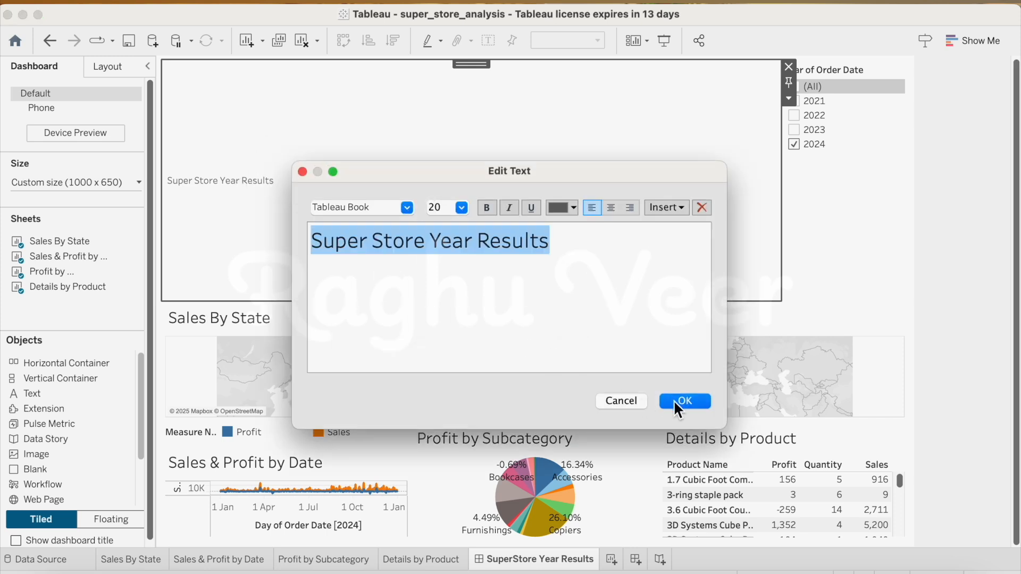
pyautogui.click(684, 400)
pyautogui.moveTo(448, 302); pyautogui.dragTo(447, 203)
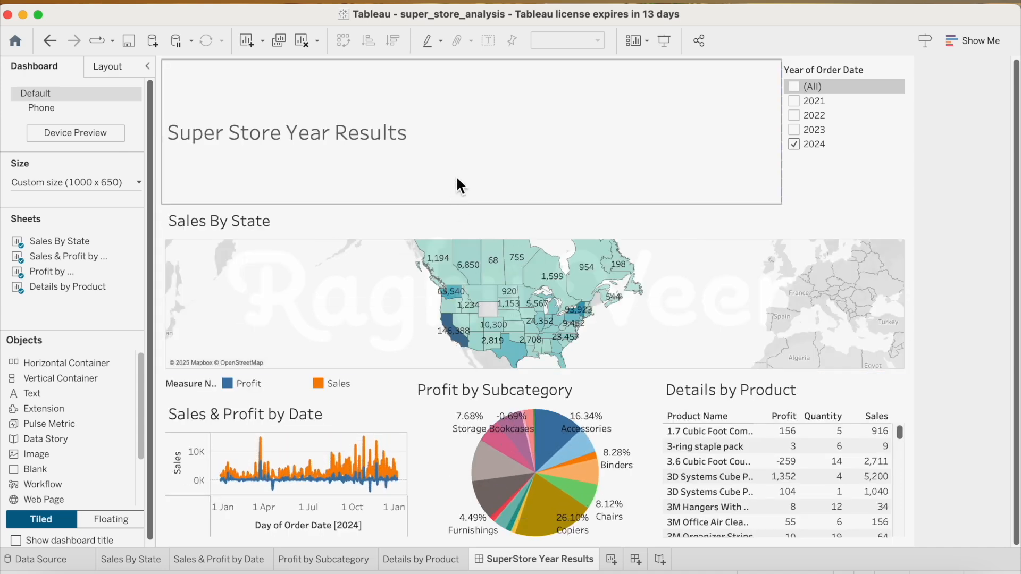
pyautogui.click(874, 94)
pyautogui.click(894, 91)
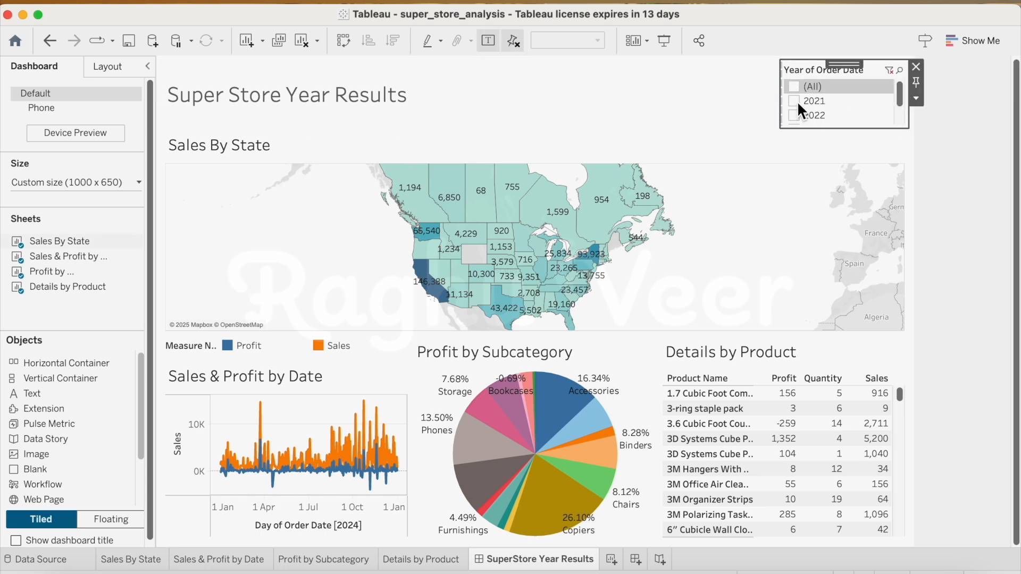
# - Filter the dashboard to 2021 by including 2021 and excluding 2024 in the Year of Order Date filter
pyautogui.click(796, 100)
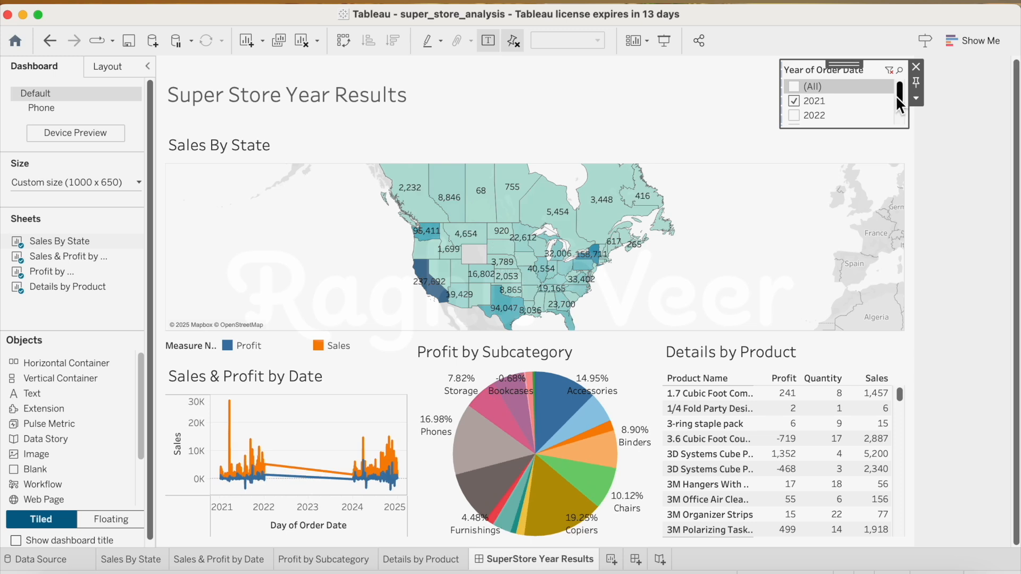
pyautogui.moveTo(897, 95); pyautogui.dragTo(901, 123)
pyautogui.click(793, 118)
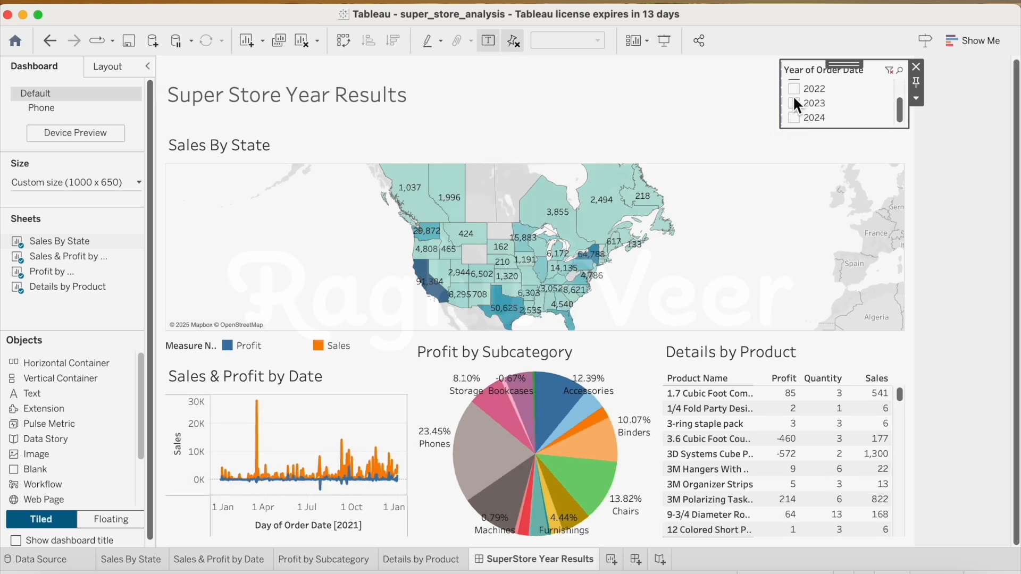
pyautogui.click(555, 111)
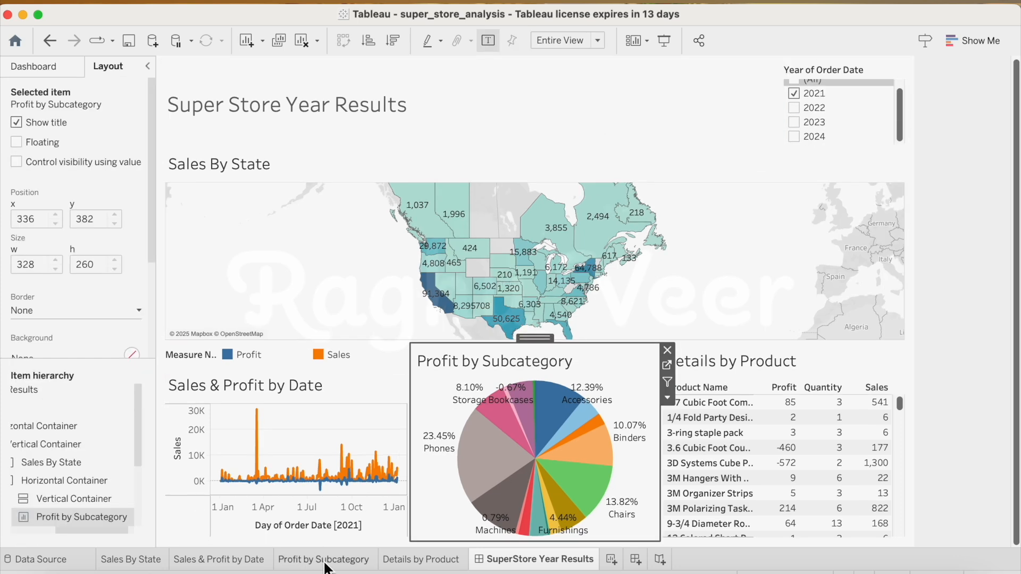
# - Reduce the mark size of the pie in the Profit by Subcategory worksheet to roughly half its diameter
pyautogui.click(324, 559)
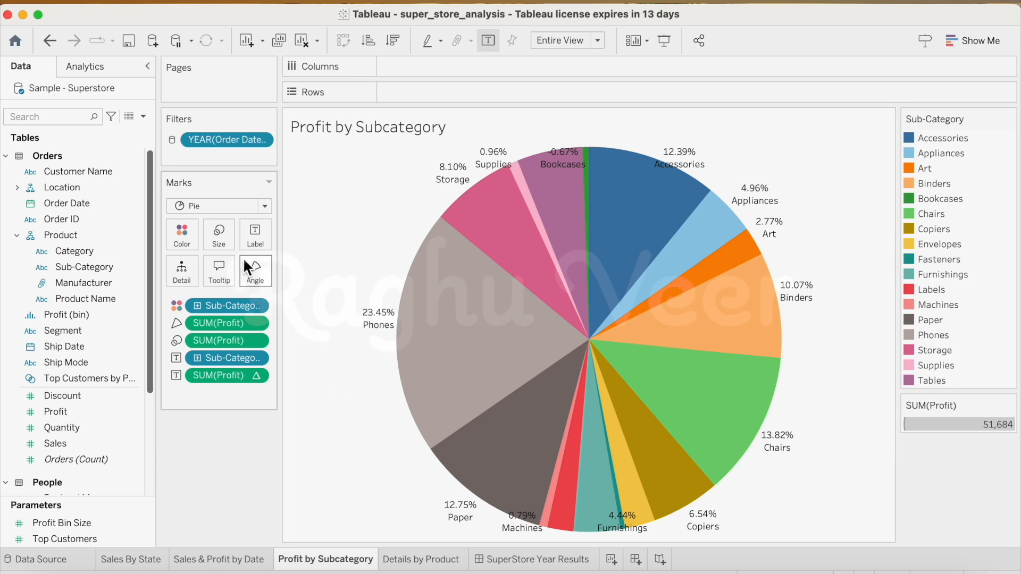
pyautogui.click(226, 237)
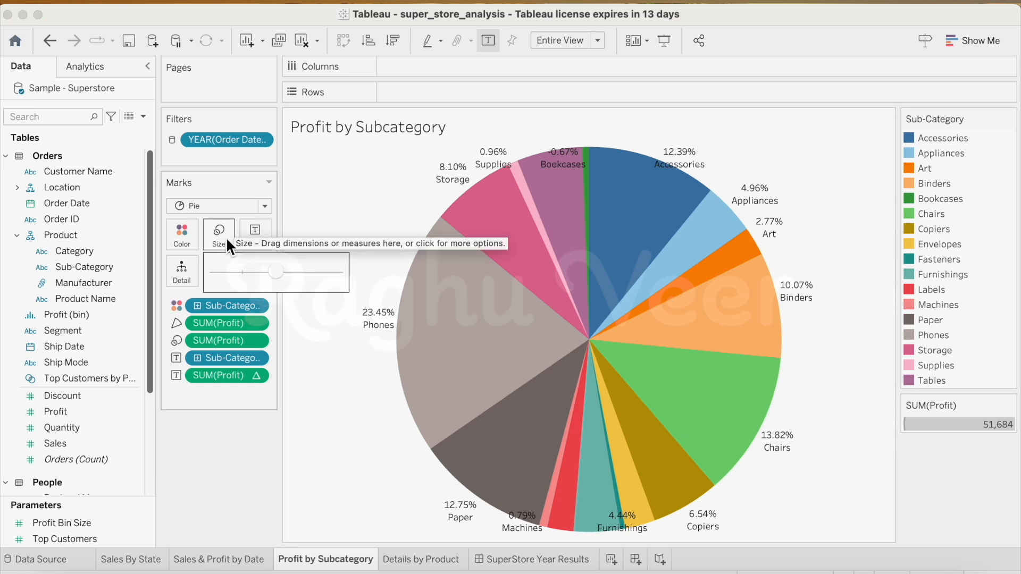
pyautogui.moveTo(275, 272); pyautogui.dragTo(243, 272)
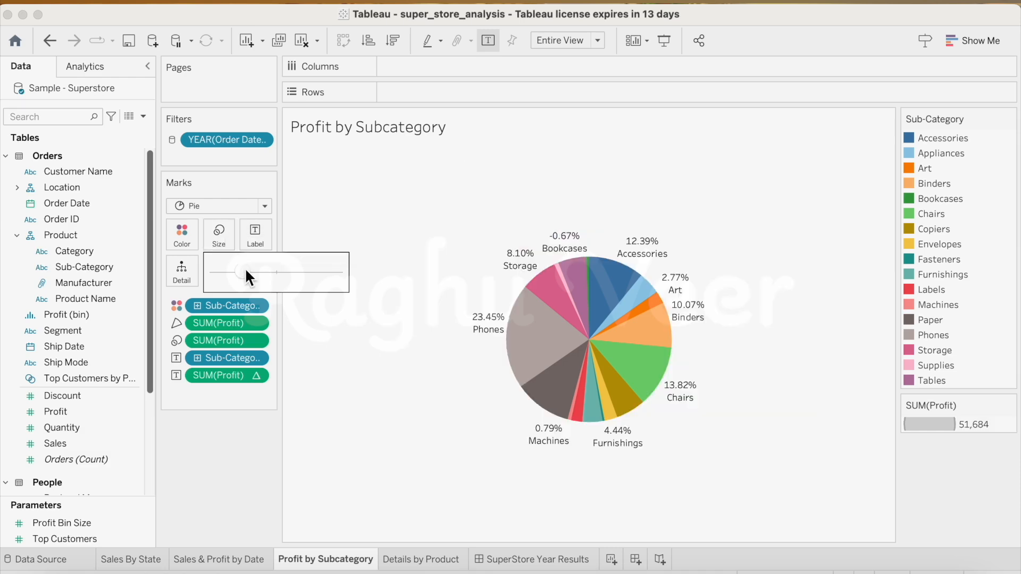
# - Return to the SuperStore Year Results dashboard and use the Sales By State map as a filter for the other charts
pyautogui.click(562, 562)
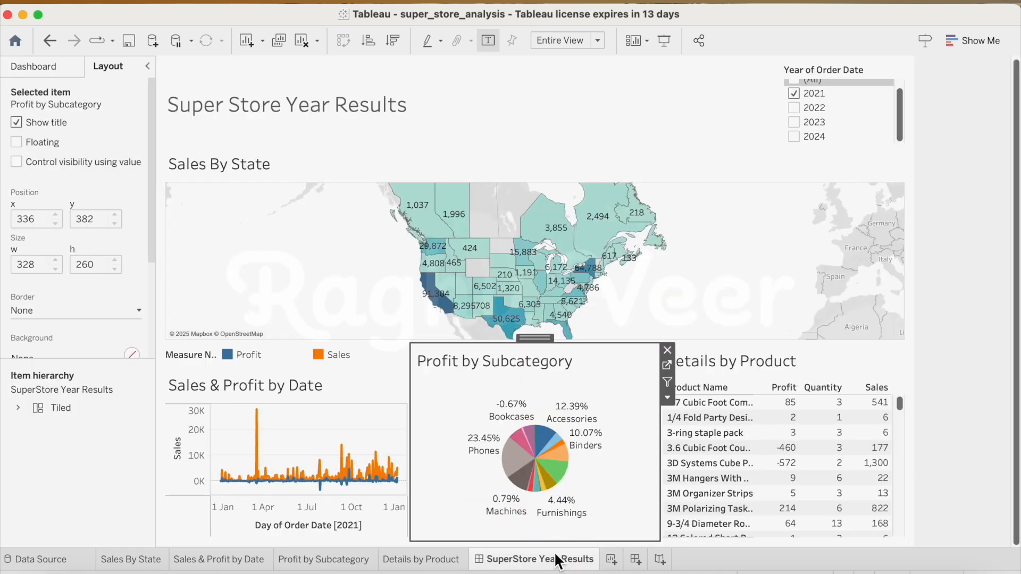
pyautogui.click(407, 562)
pyautogui.click(543, 560)
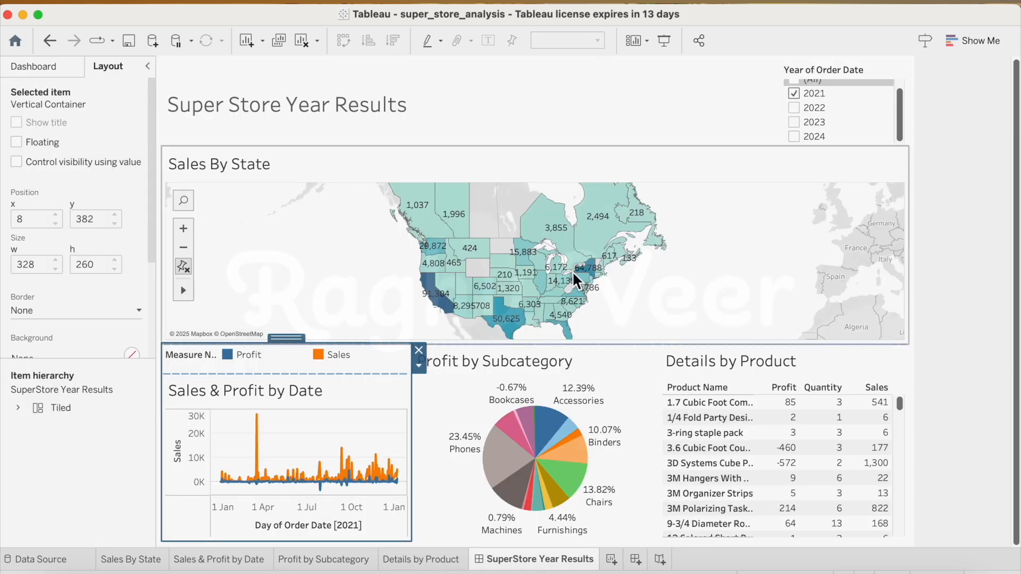
pyautogui.click(724, 271)
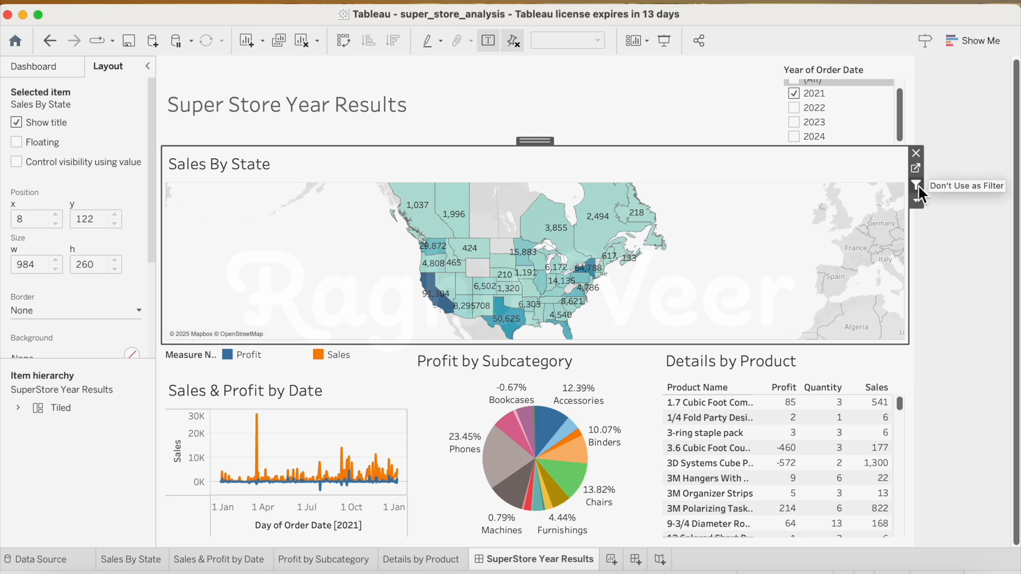
# - Filter the dashboard by Newfoundland and Labrador, Quebec and Ontario one after another on the Sales By State map
pyautogui.click(635, 220)
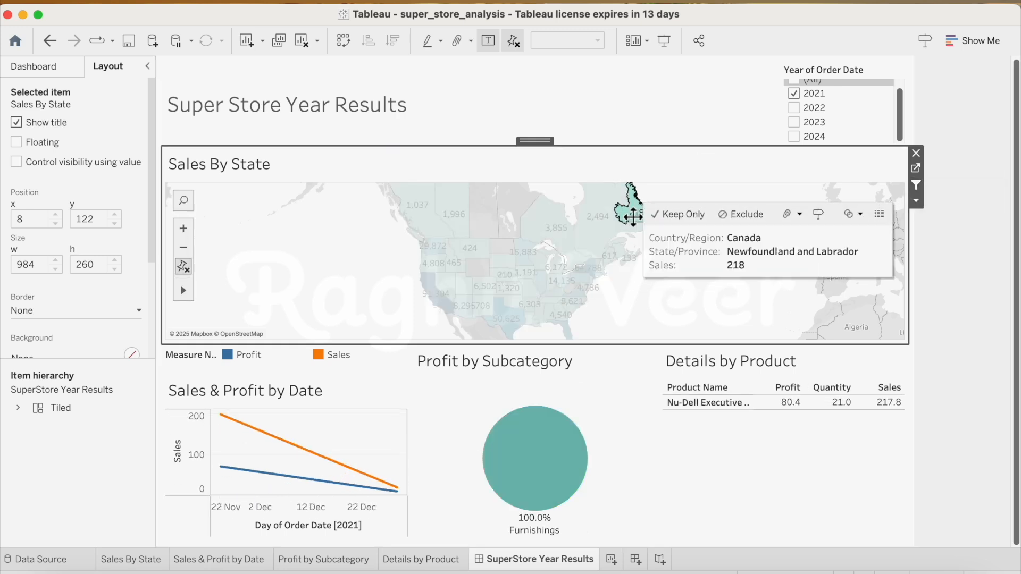
pyautogui.click(591, 219)
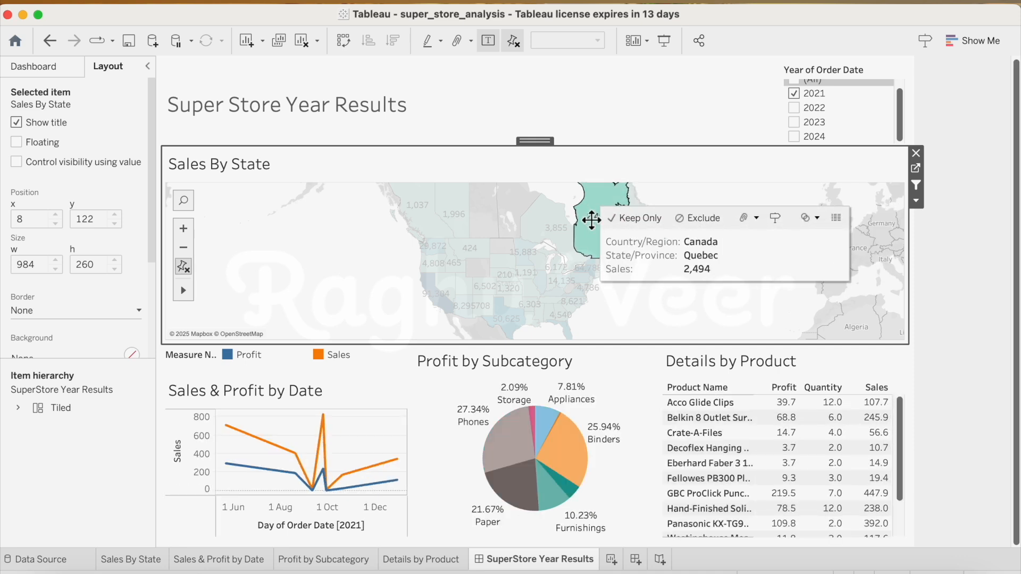
pyautogui.click(540, 221)
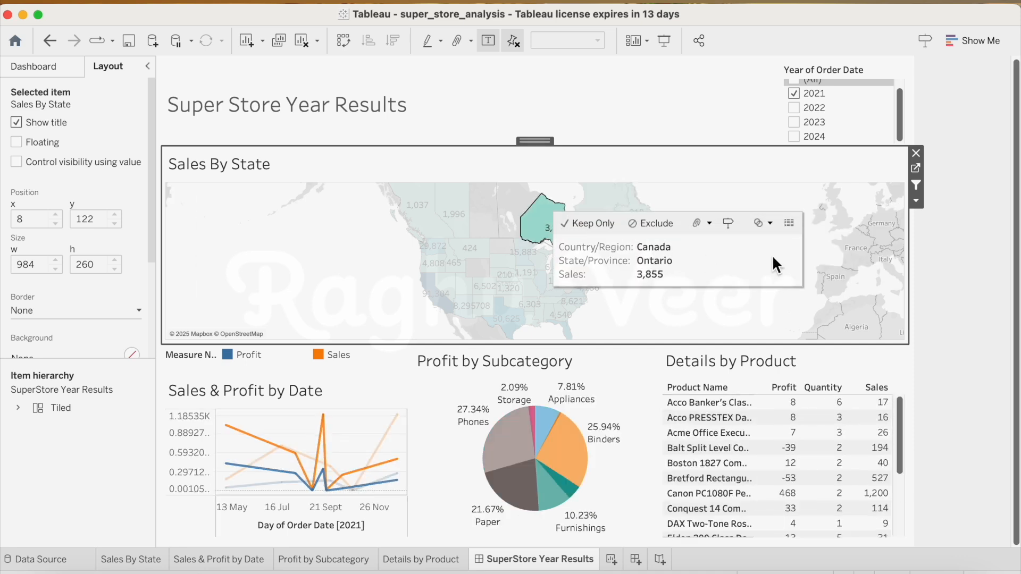
# - Switch the Sales By State map's filter function off and on again, and clear the Ontario selection
pyautogui.click(917, 184)
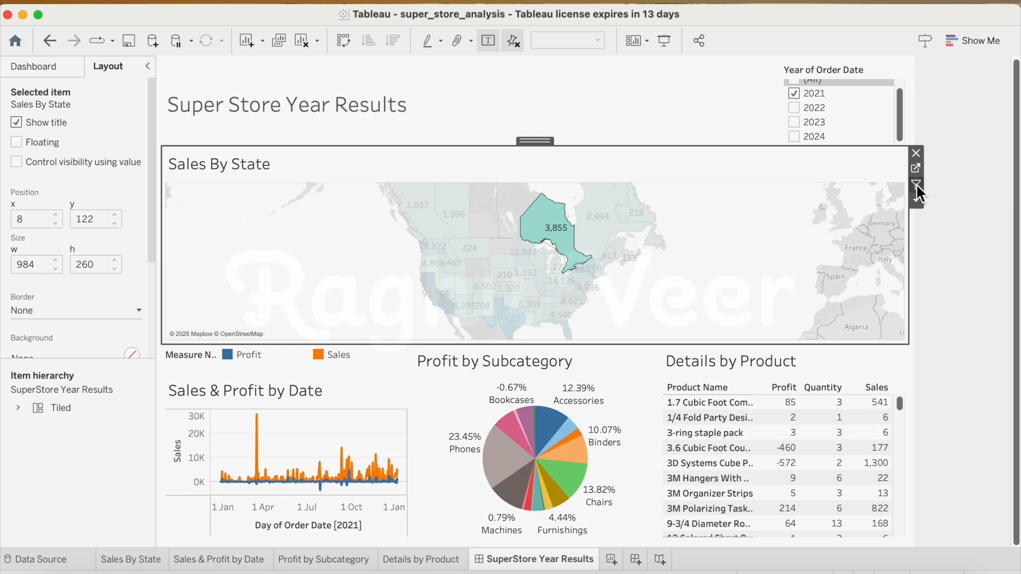
pyautogui.click(917, 184)
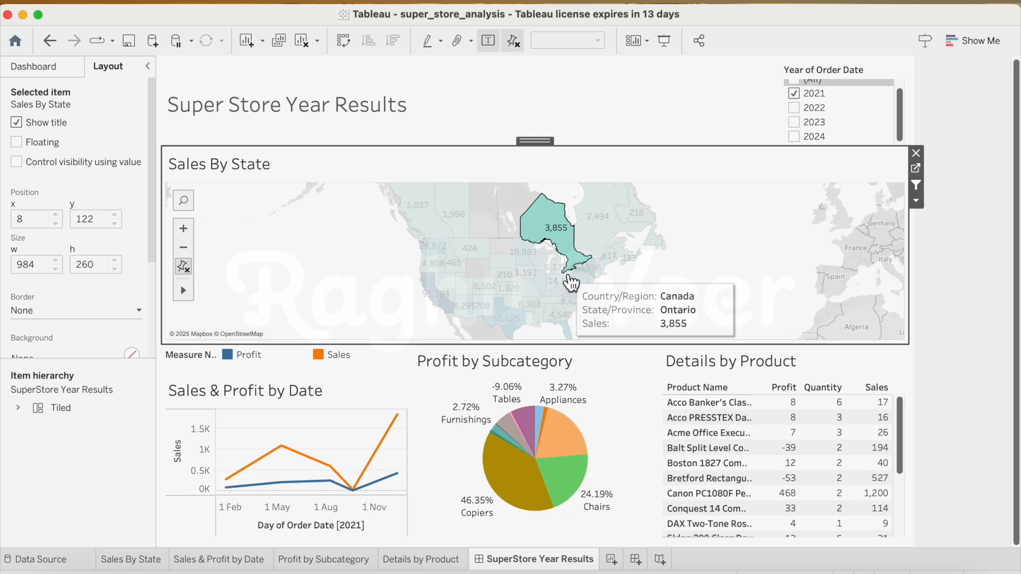
pyautogui.click(650, 271)
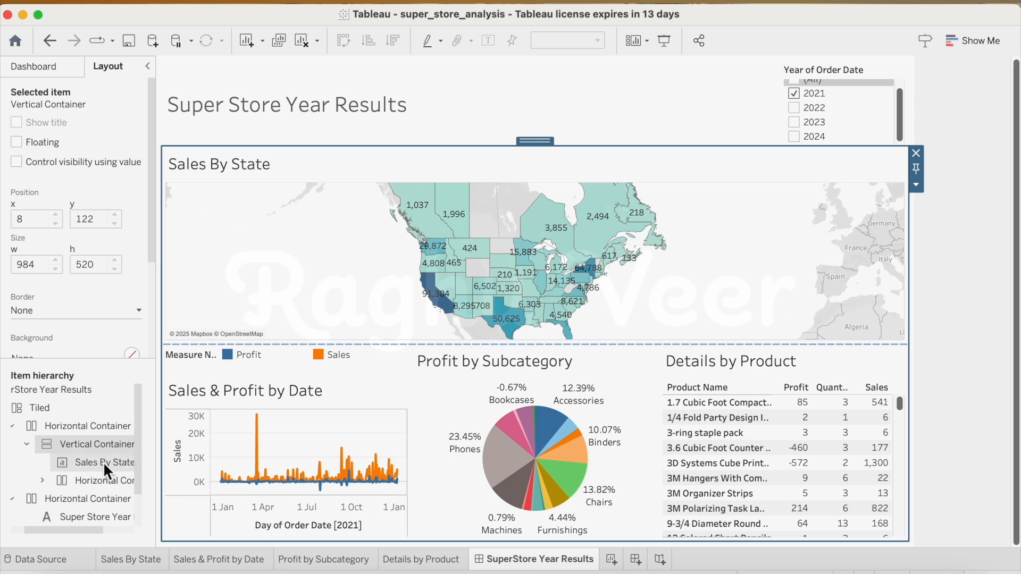
# - Turn off even distribution for the horizontal container holding the three lower charts, and widen the Profit by Subcategory pane toward the product table
pyautogui.click(72, 480)
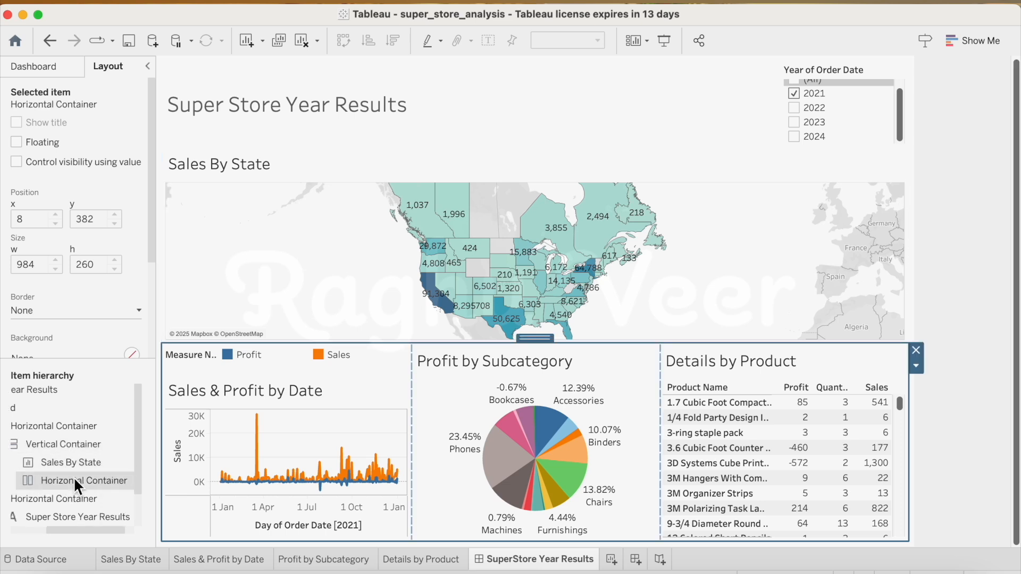
pyautogui.click(916, 366)
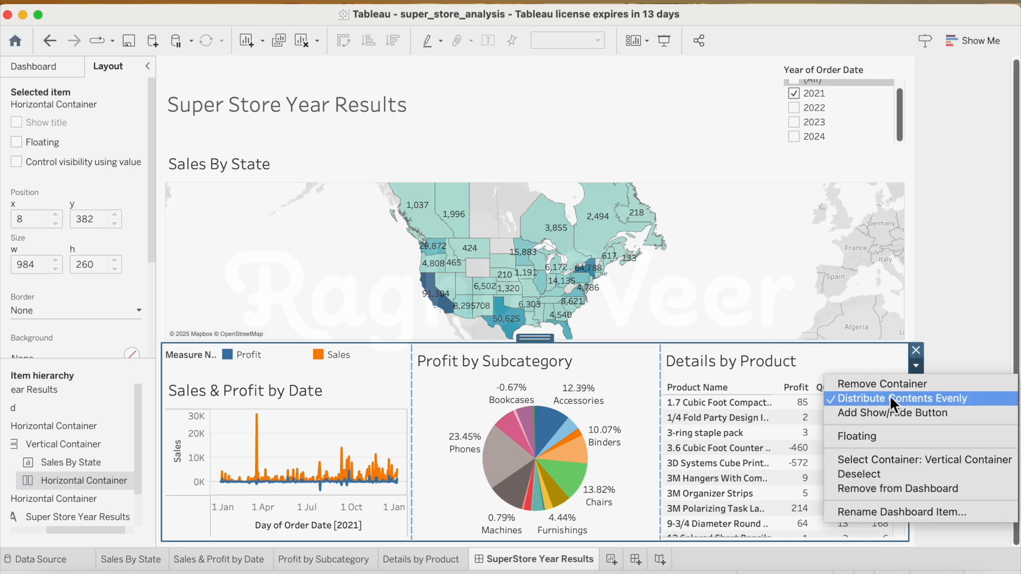
pyautogui.click(863, 398)
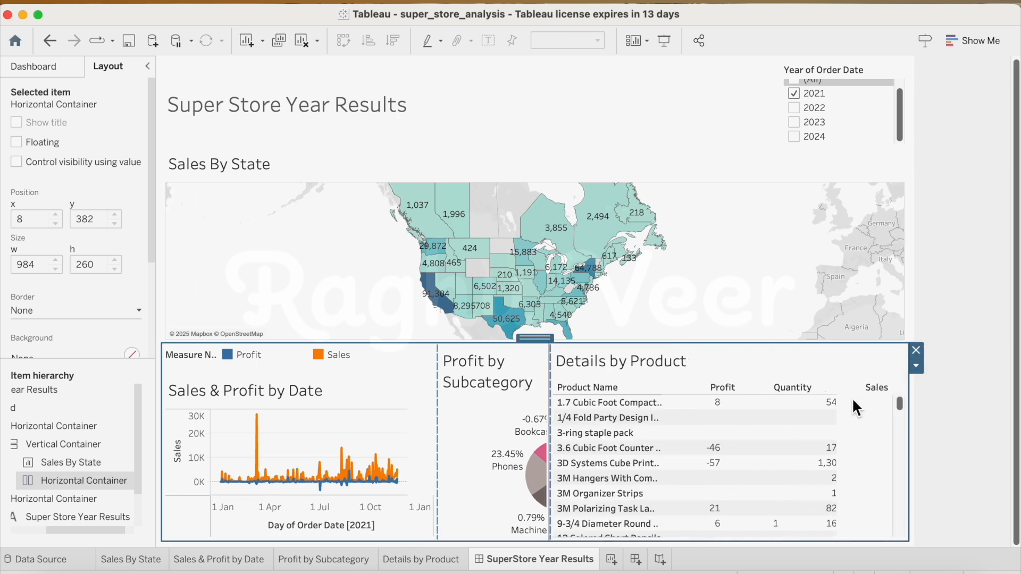
pyautogui.click(550, 362)
pyautogui.moveTo(549, 362); pyautogui.dragTo(634, 366)
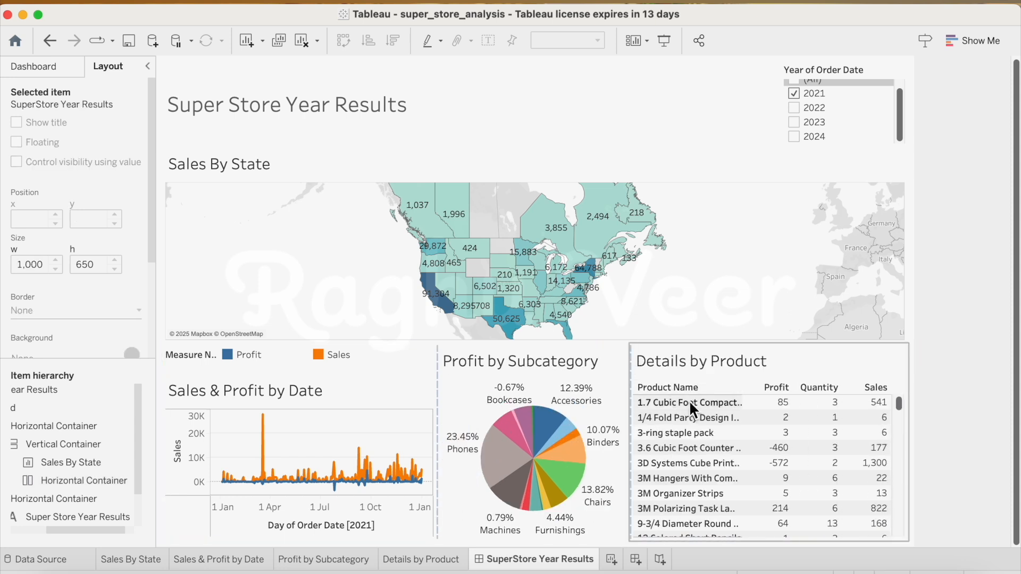
# - Widen the Details by Product table to 467 px and enlarge its Product Name column so that long product names fit
pyautogui.click(747, 389)
pyautogui.moveTo(746, 390); pyautogui.dragTo(768, 389)
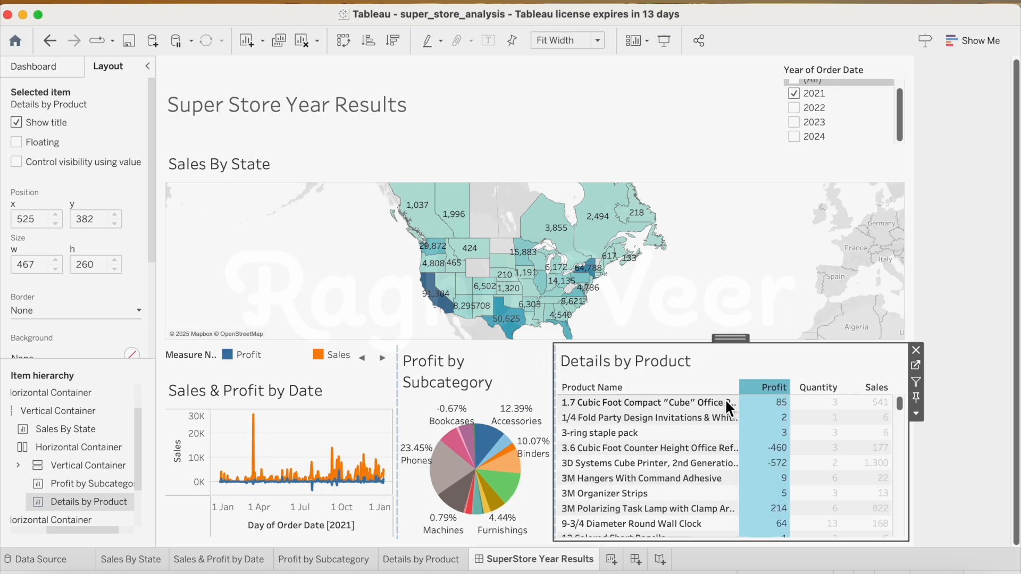
pyautogui.moveTo(794, 383); pyautogui.dragTo(763, 380)
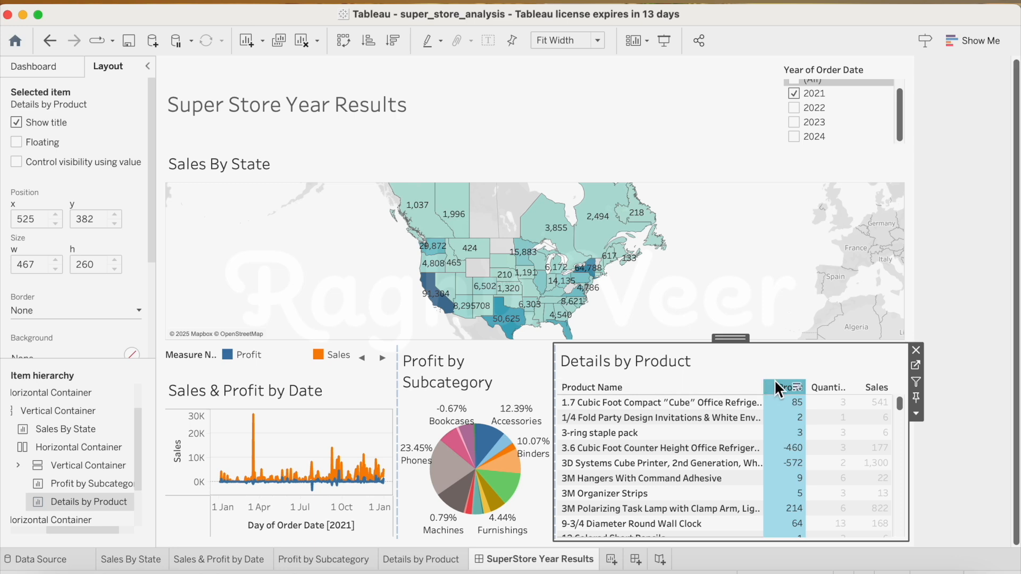
pyautogui.moveTo(764, 386); pyautogui.dragTo(792, 387)
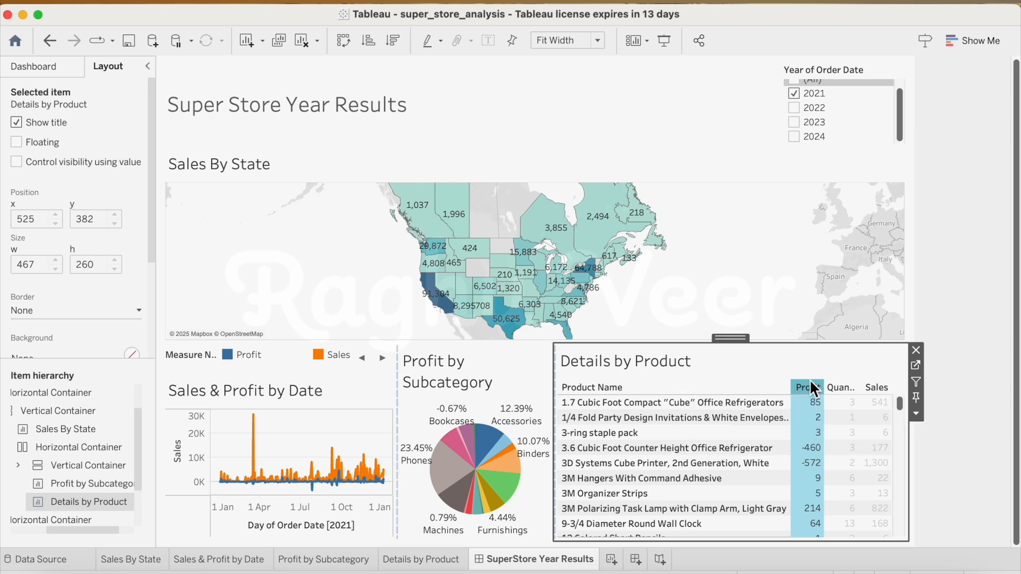
pyautogui.scroll(-5, 684, 444)
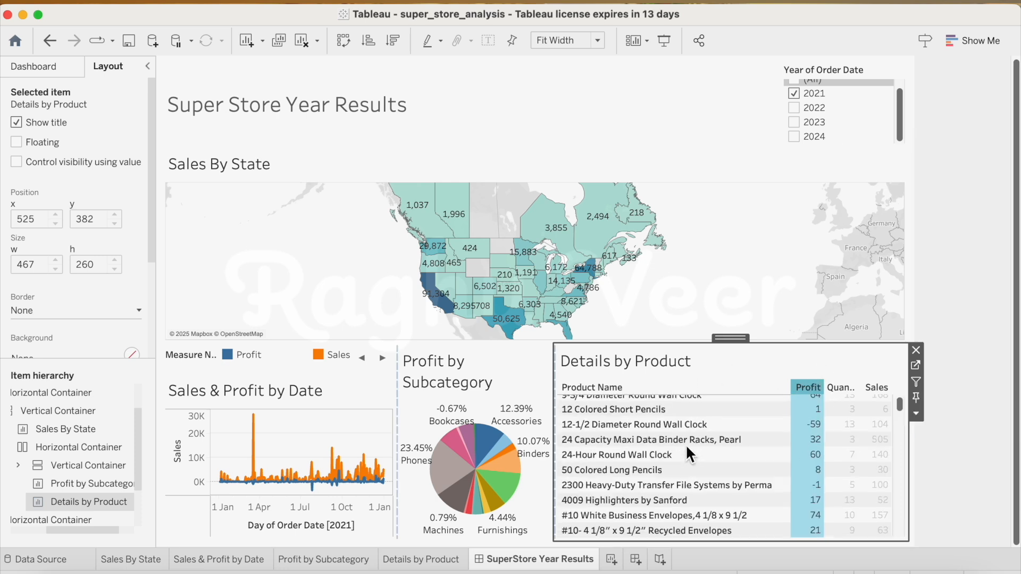
pyautogui.scroll(6, 685, 445)
# - Use the Profit by Subcategory pie as a filter, try it with the Accessories slice and clear the selection
pyautogui.click(522, 363)
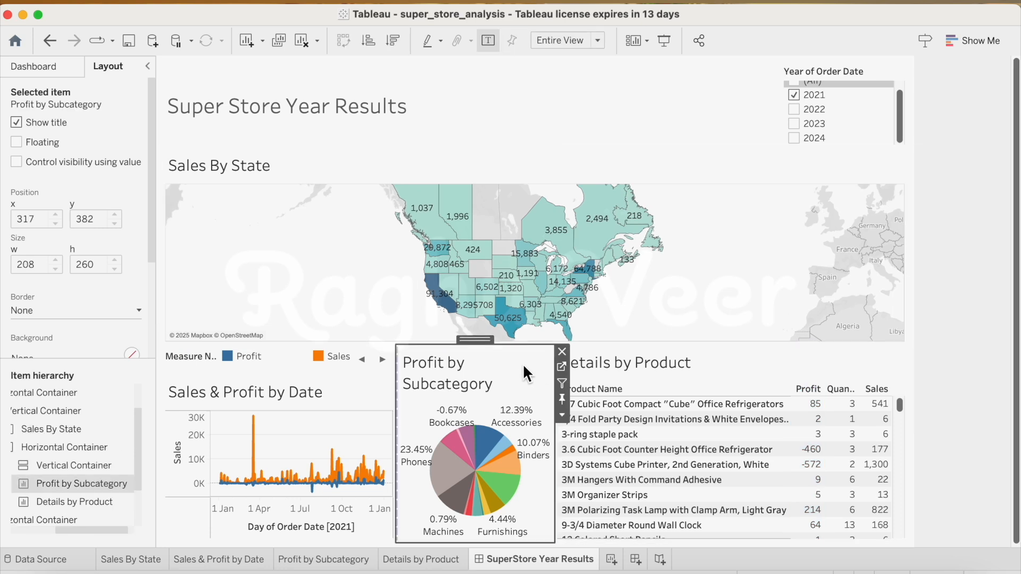
pyautogui.click(563, 382)
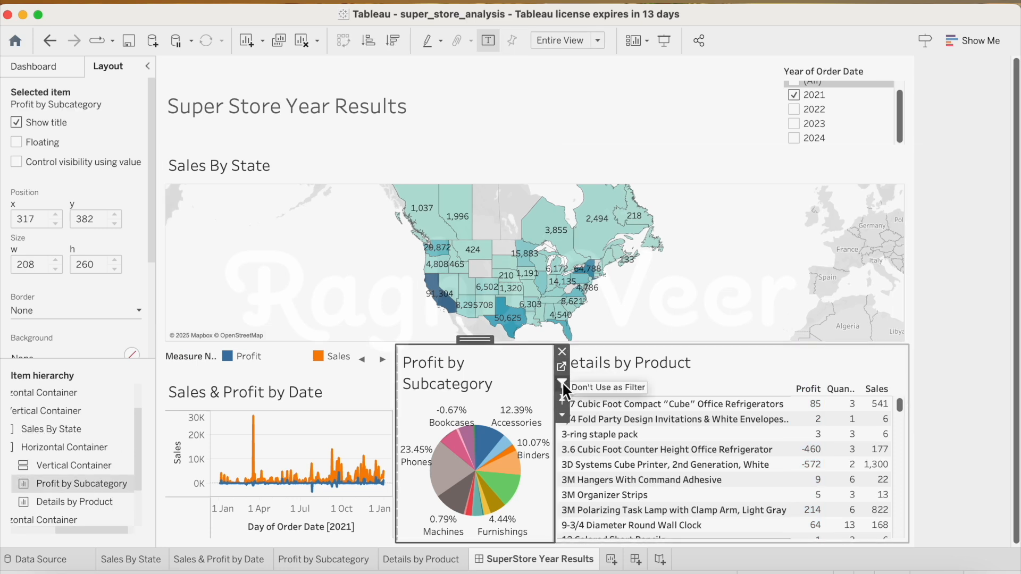
pyautogui.click(497, 445)
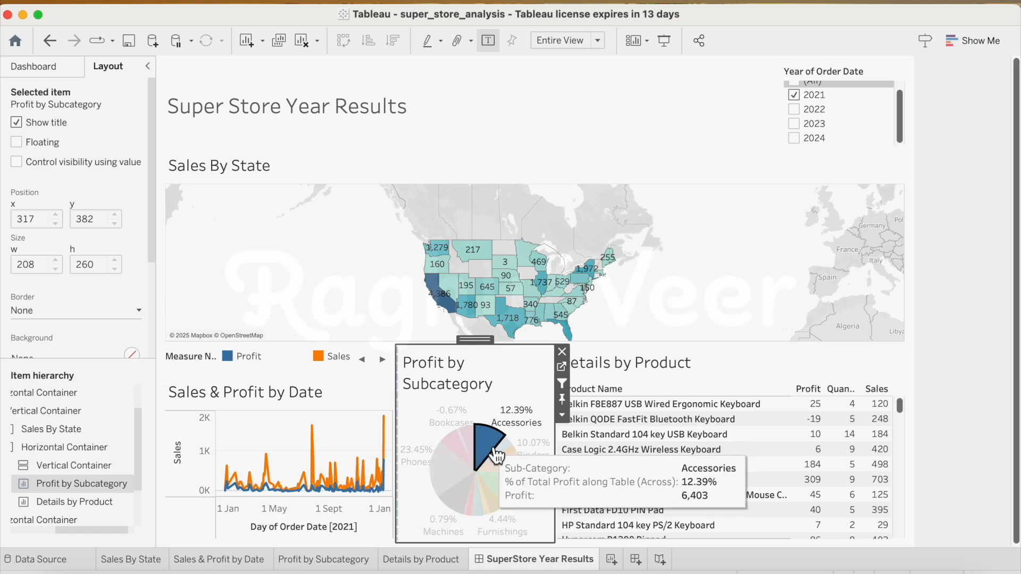
pyautogui.click(422, 484)
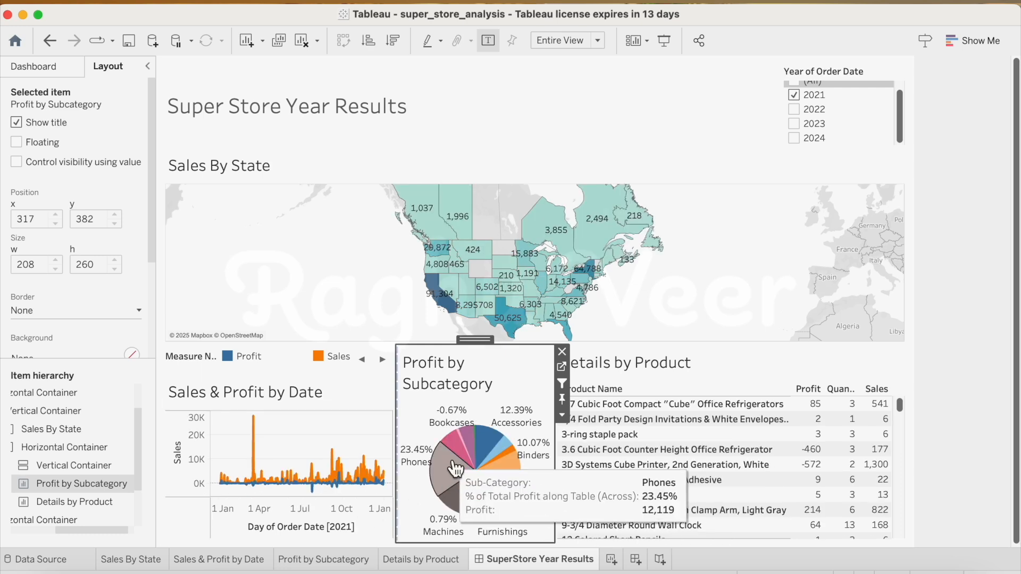